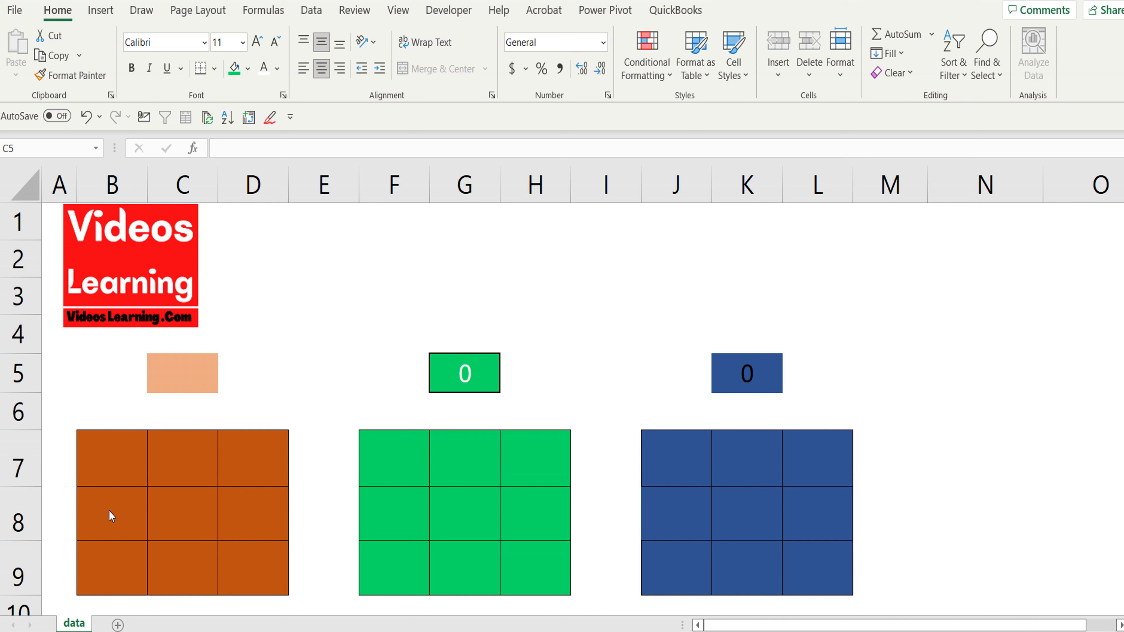
Step: Enter 1 and then 2 in dice cell C5 to check the one and two patterns
click(323, 404)
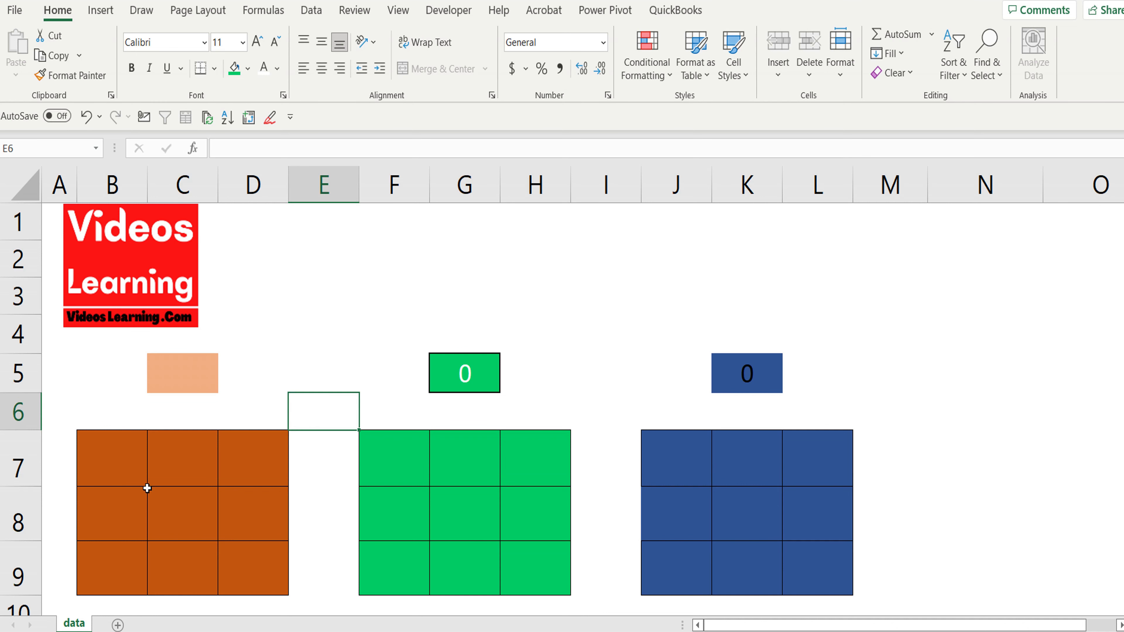
click(182, 374)
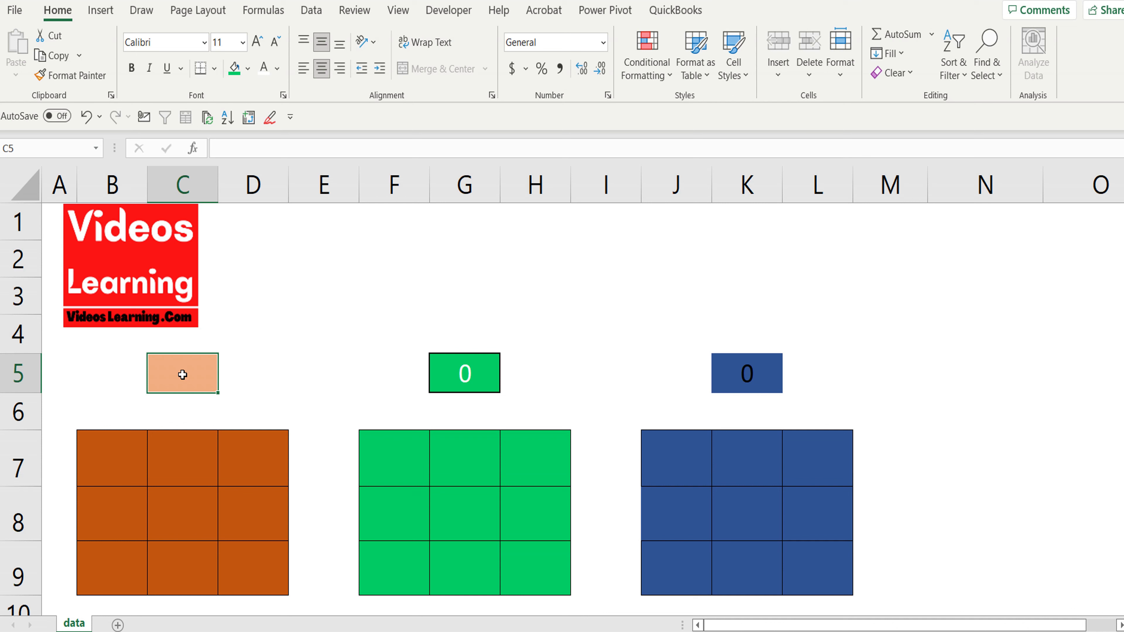
text(1)
key(Return)
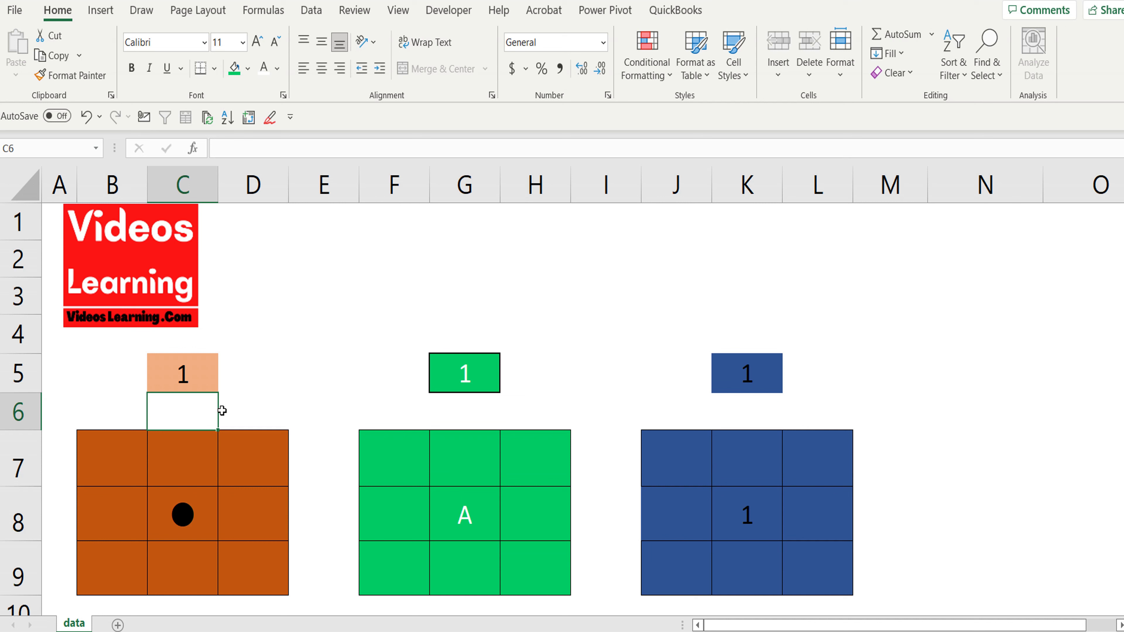
click(192, 373)
text(2)
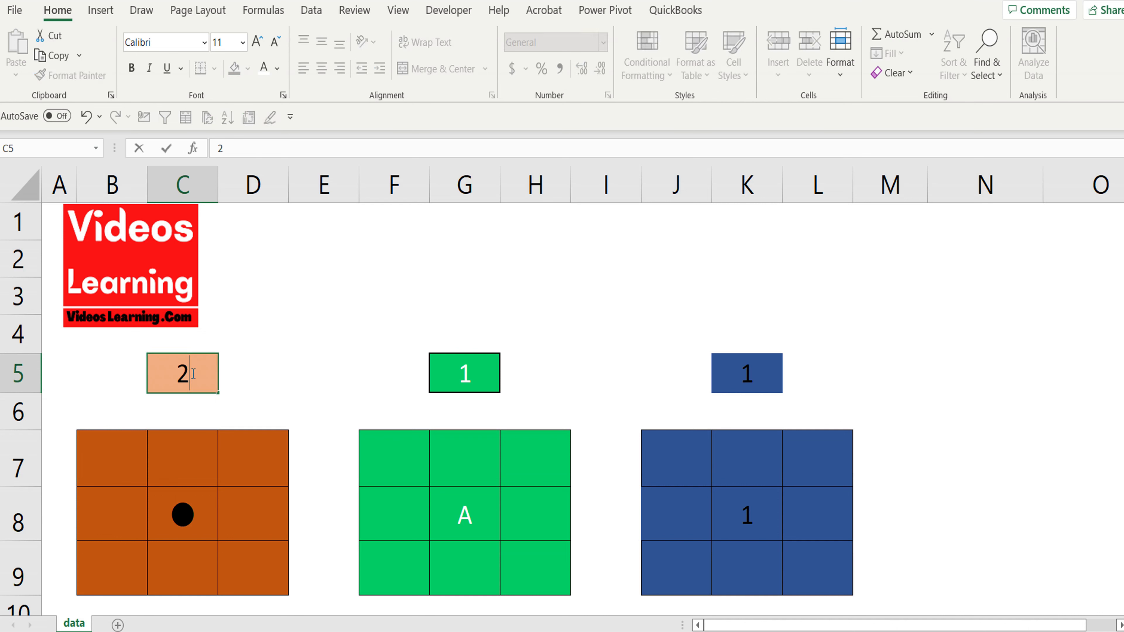
key(Return)
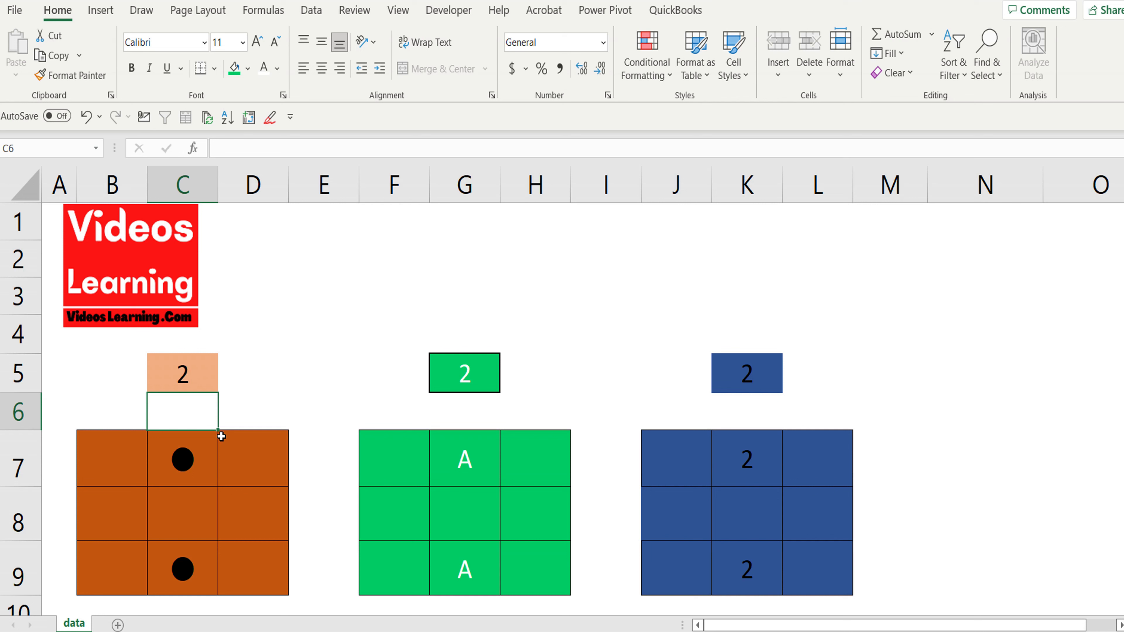
Step: Enter 3, 4 and 5 in C5 in turn, ending on the five pattern
drag(202, 431, 175, 358)
text(3)
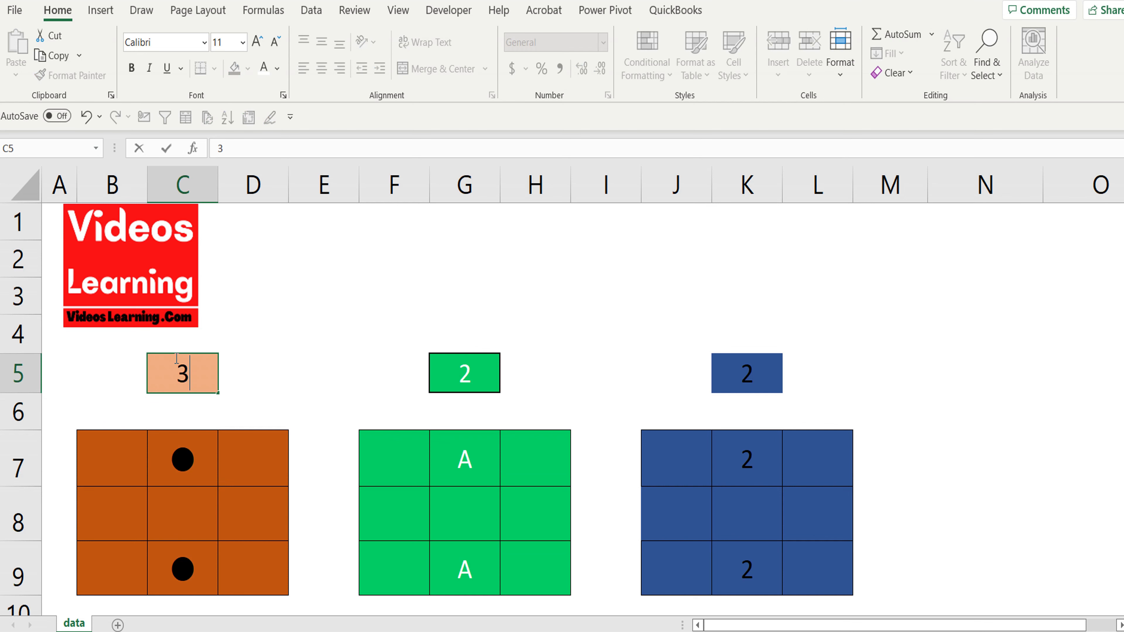
key(Return)
click(175, 358)
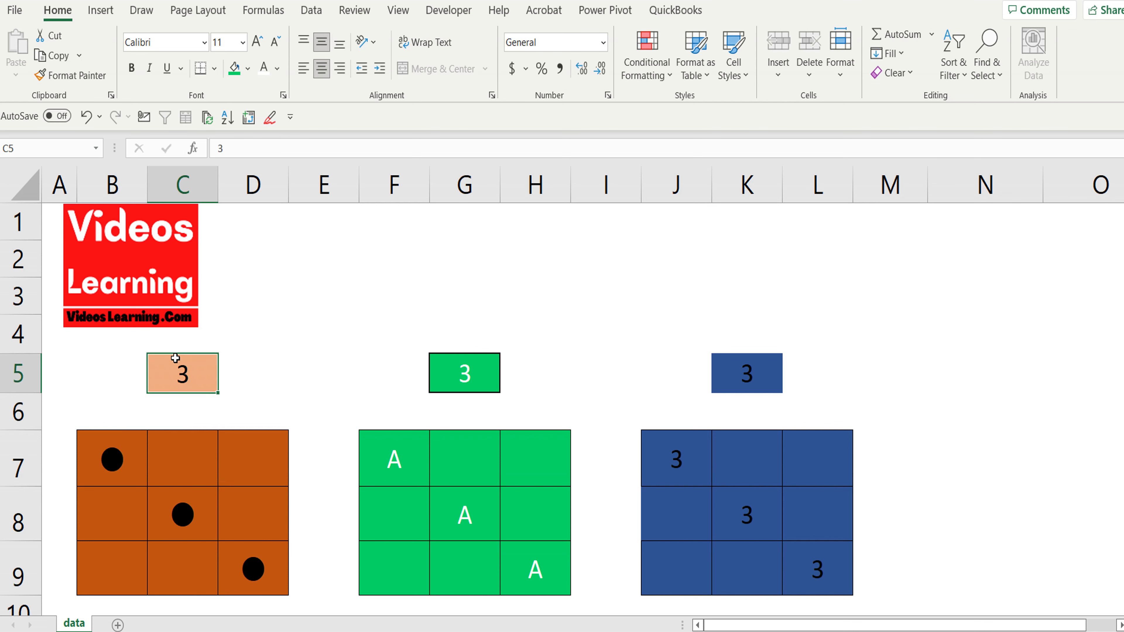
text(4)
key(Return)
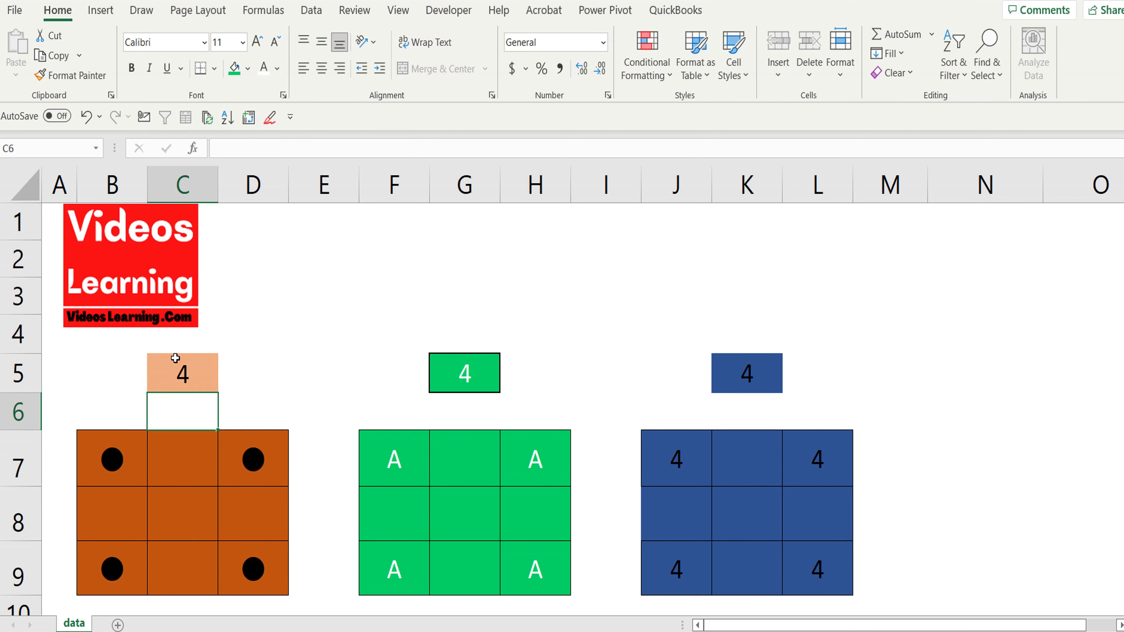
click(175, 358)
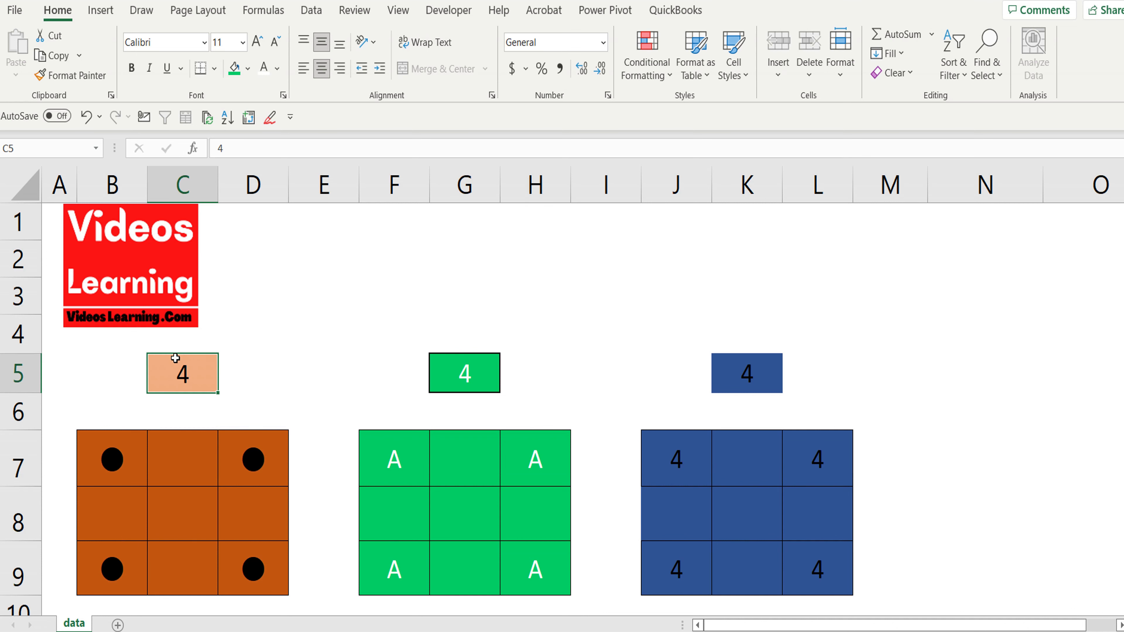
text(5)
key(Return)
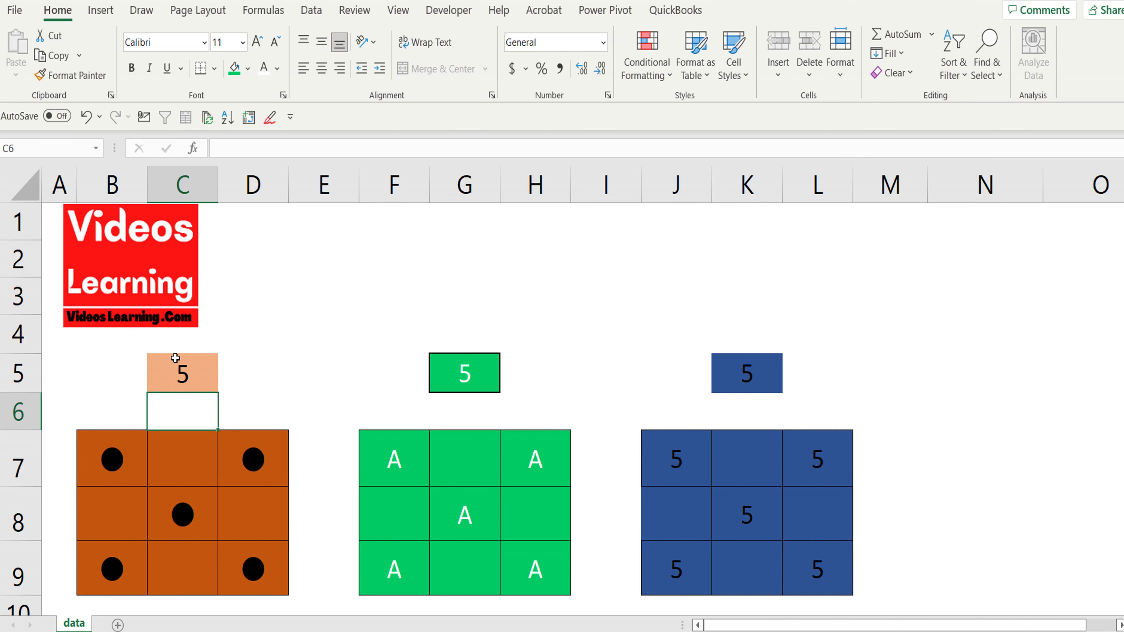
Step: Cycle C5 through 6, 5 and 4, leaving the grids on the four-corner pattern
click(176, 357)
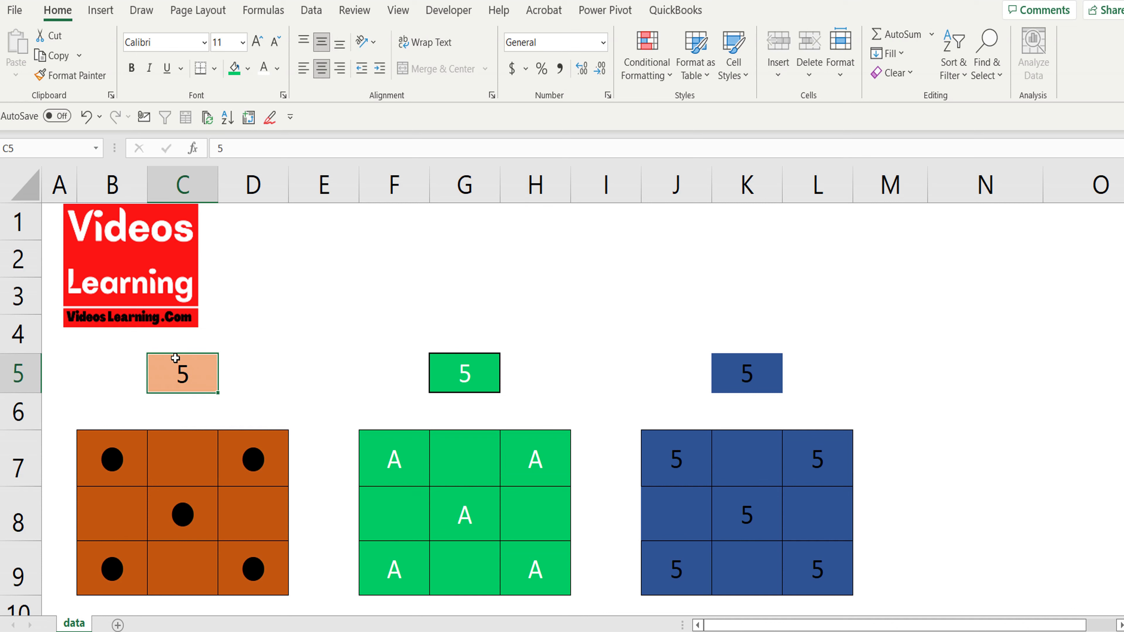
text(6)
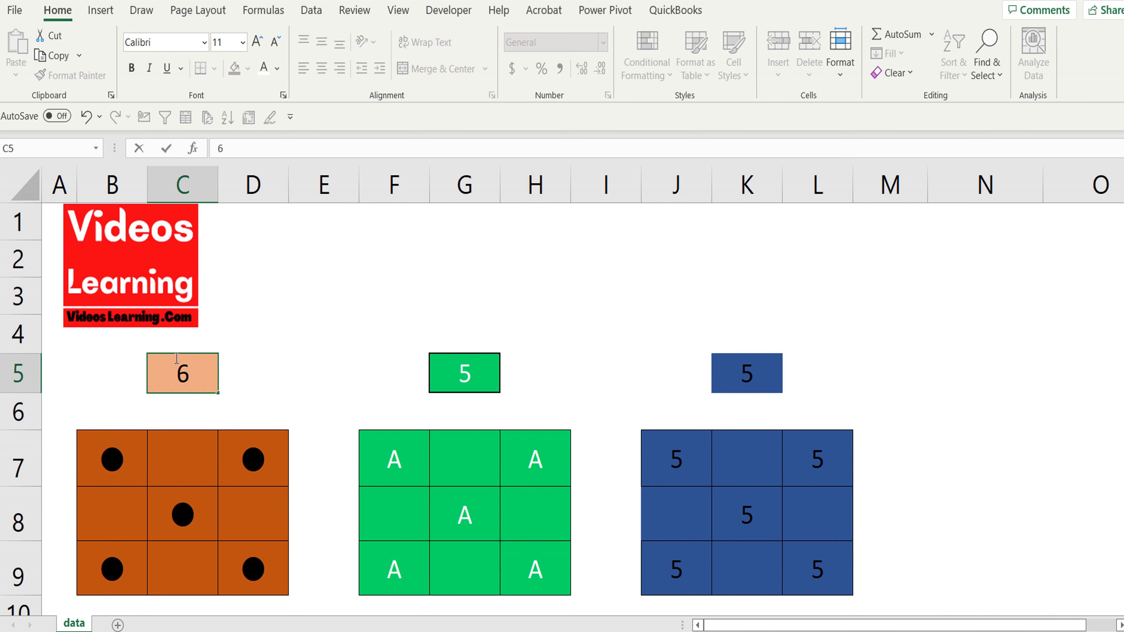
key(Return)
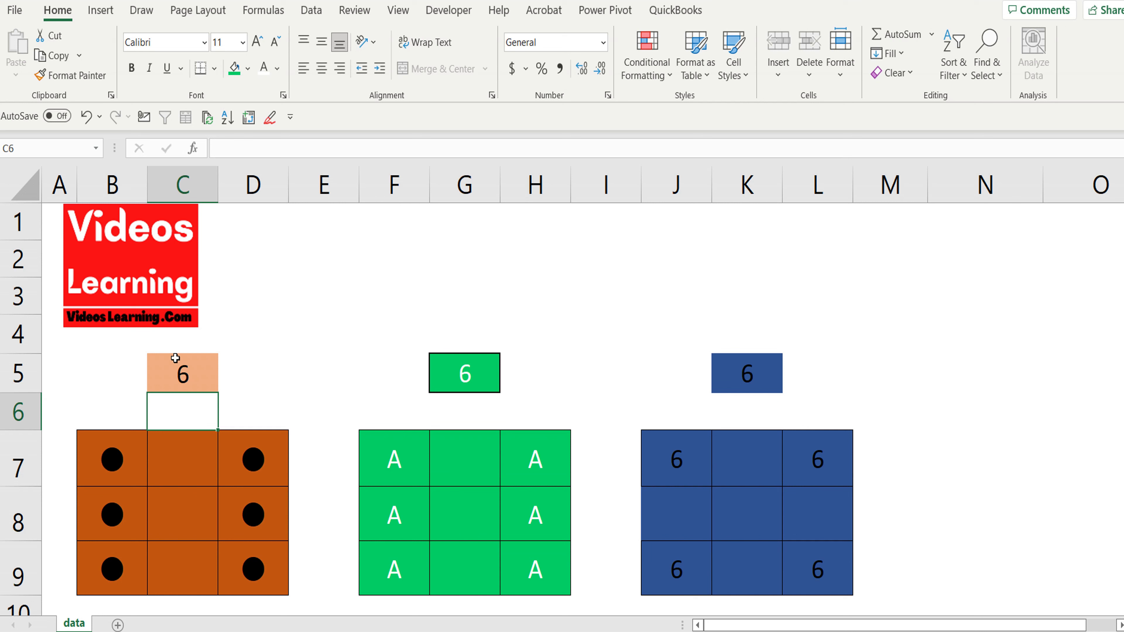
click(175, 358)
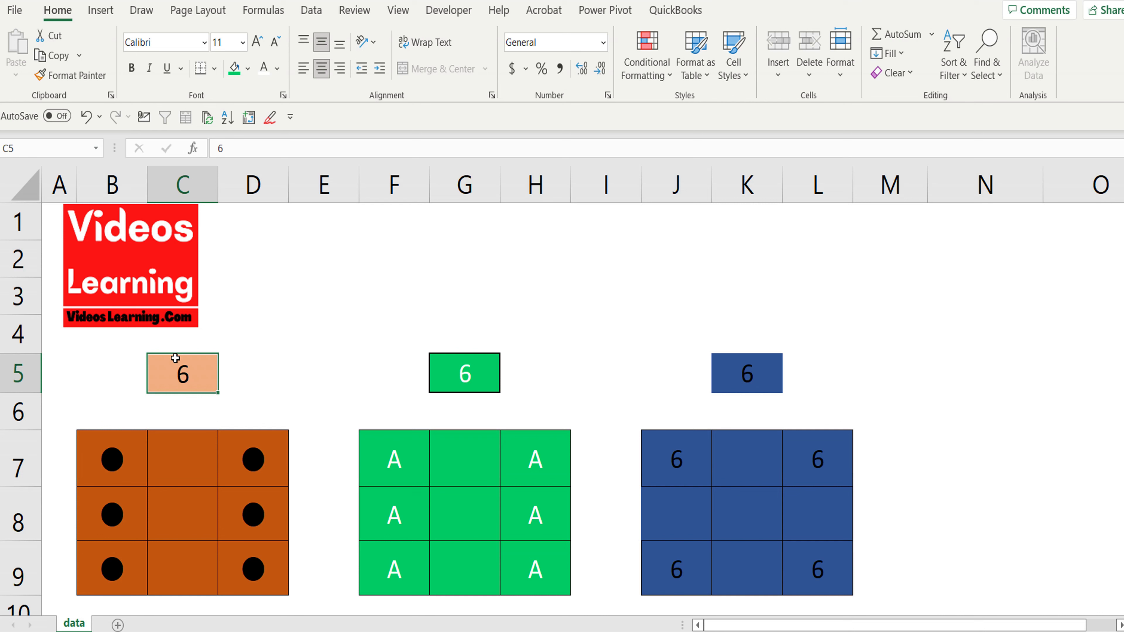
text(5)
key(Return)
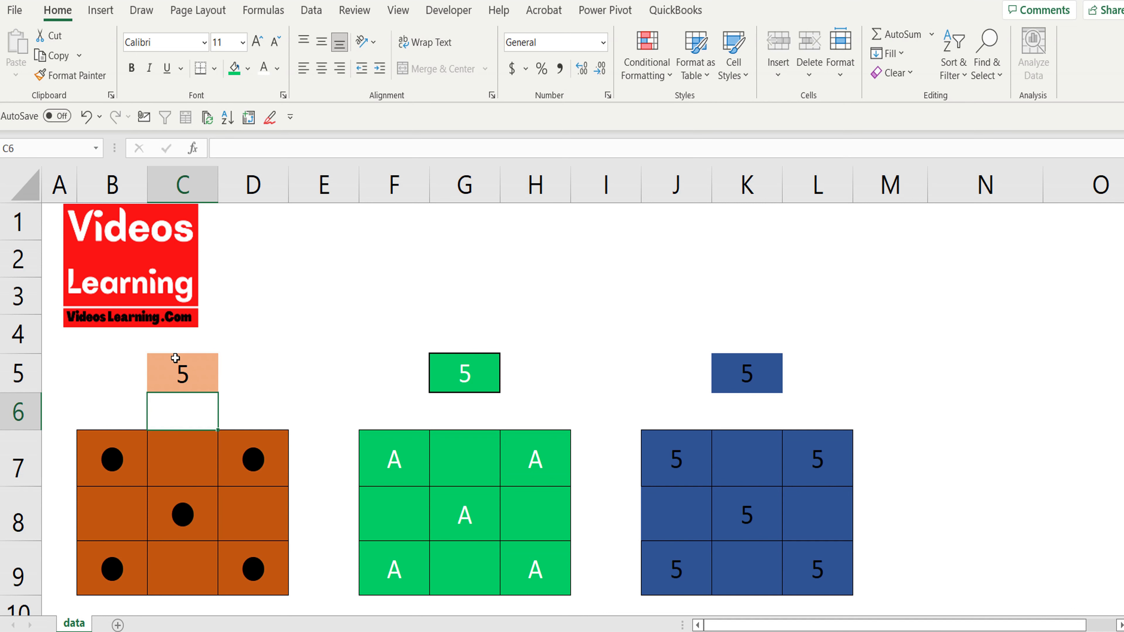
click(175, 358)
text(4)
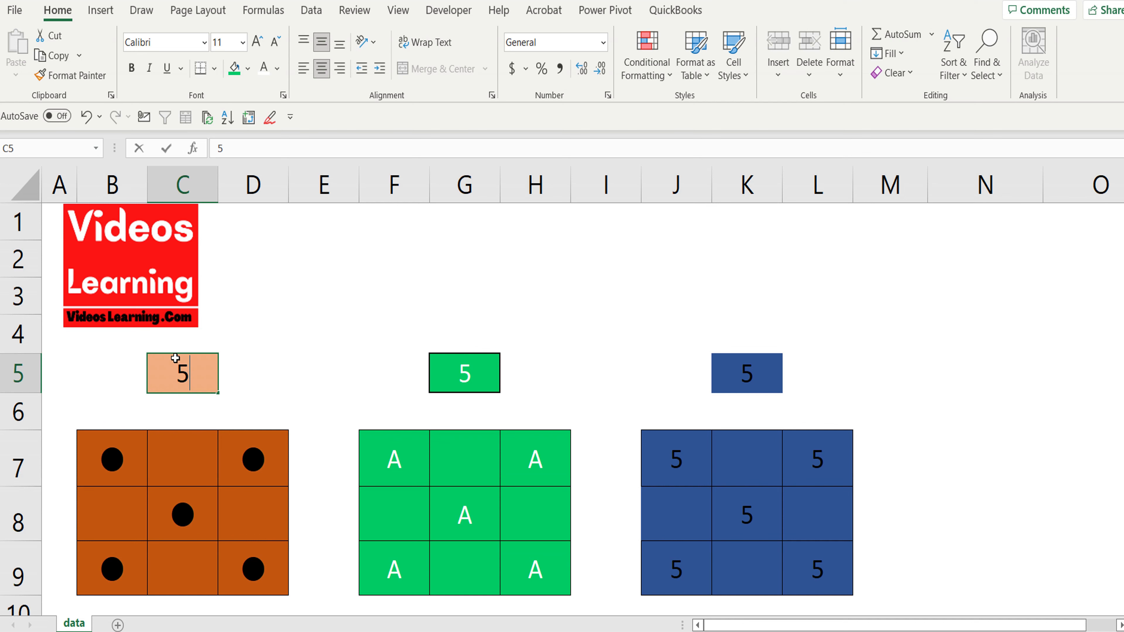
key(Return)
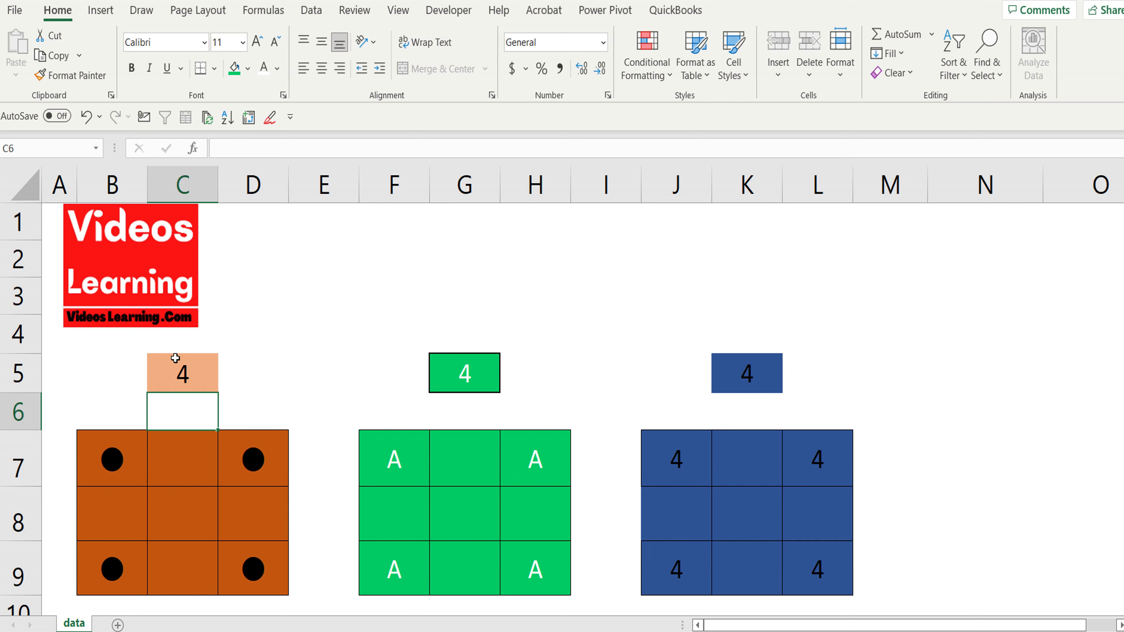
click(261, 342)
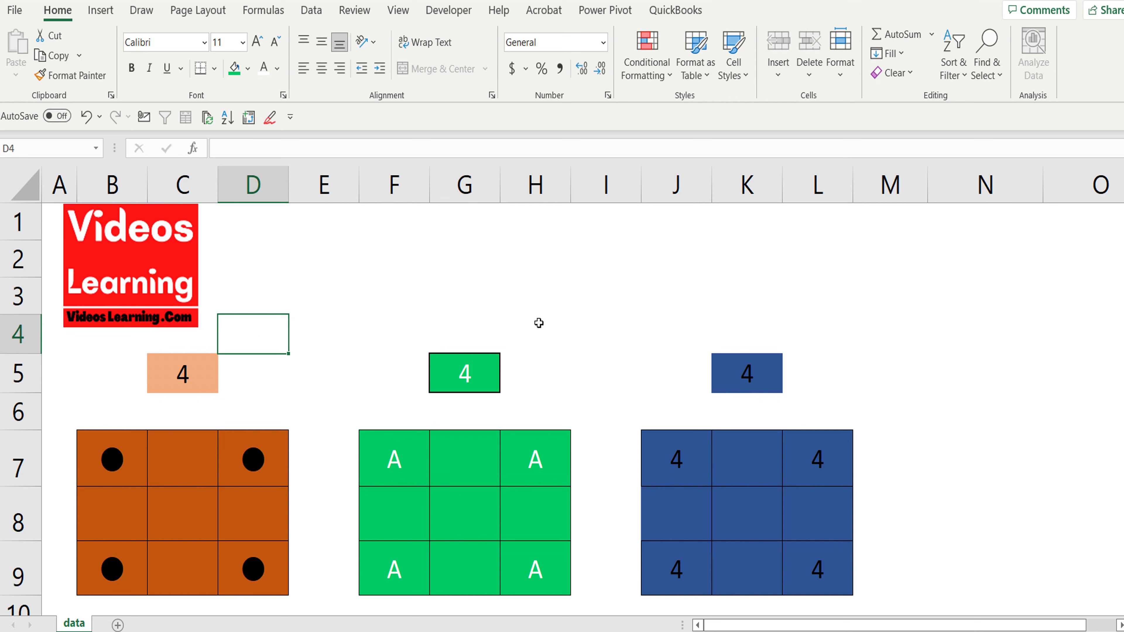
click(599, 371)
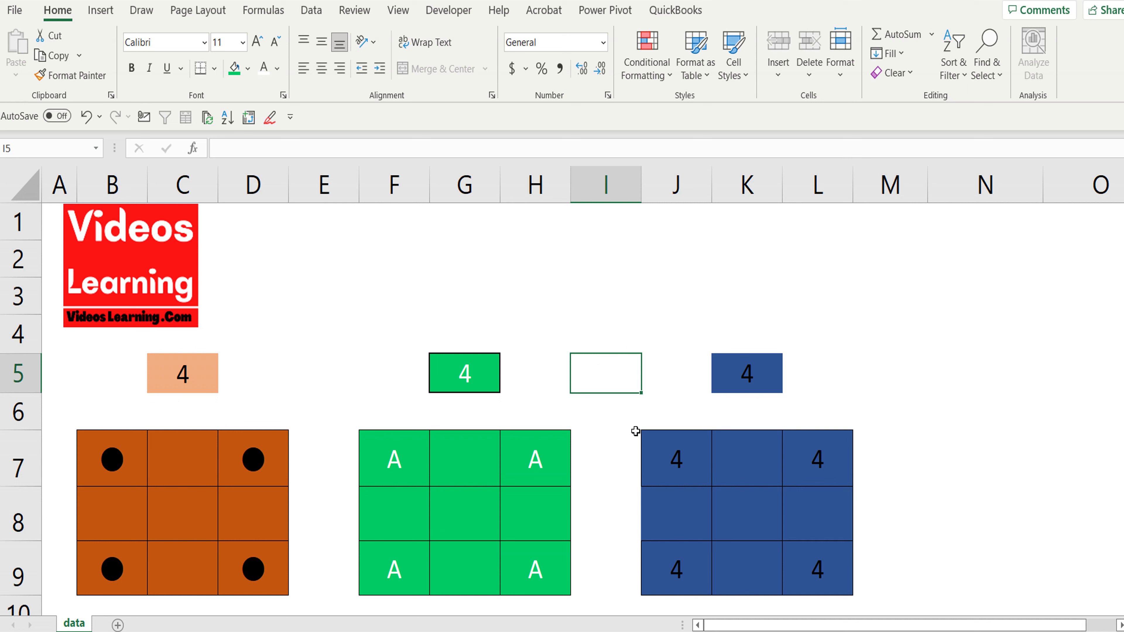
drag(634, 450, 726, 480)
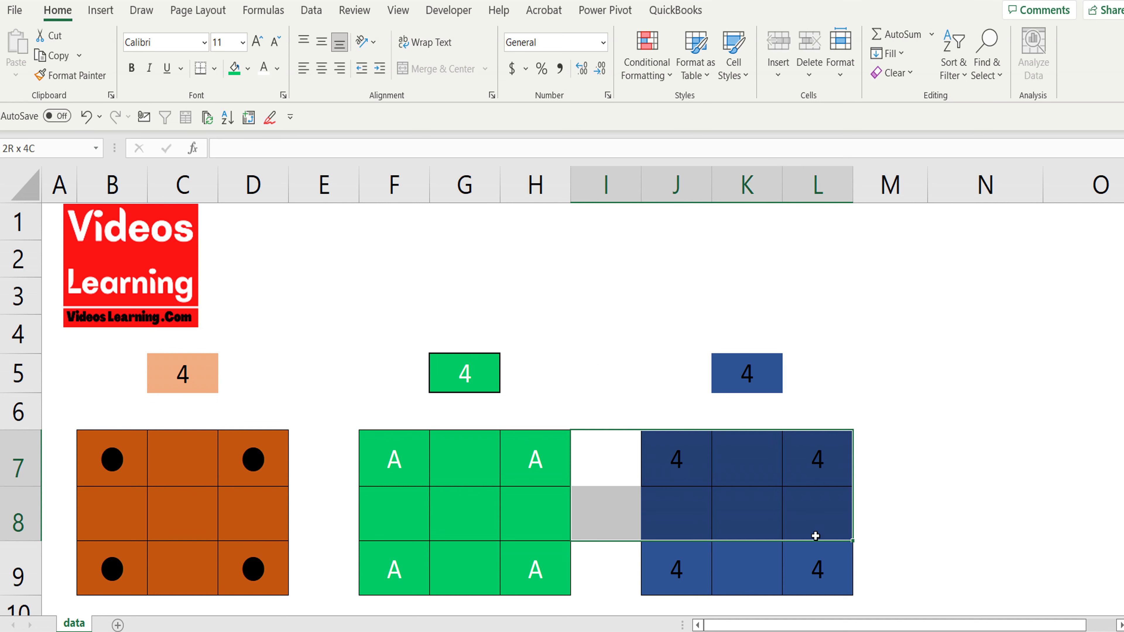
drag(726, 481, 815, 562)
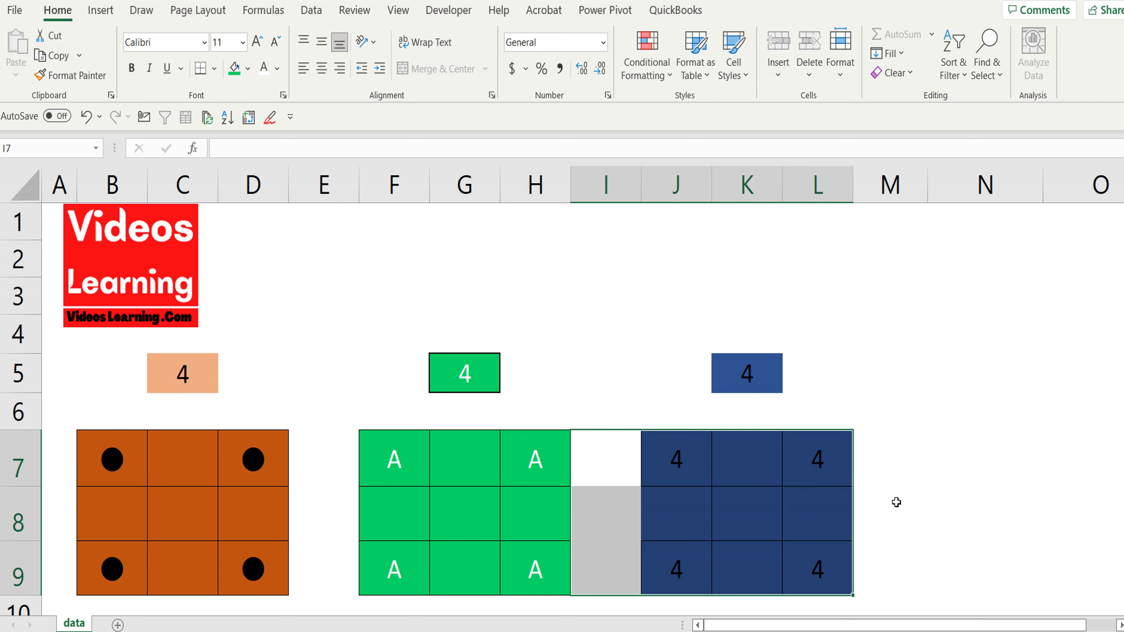
key(Delete)
click(647, 418)
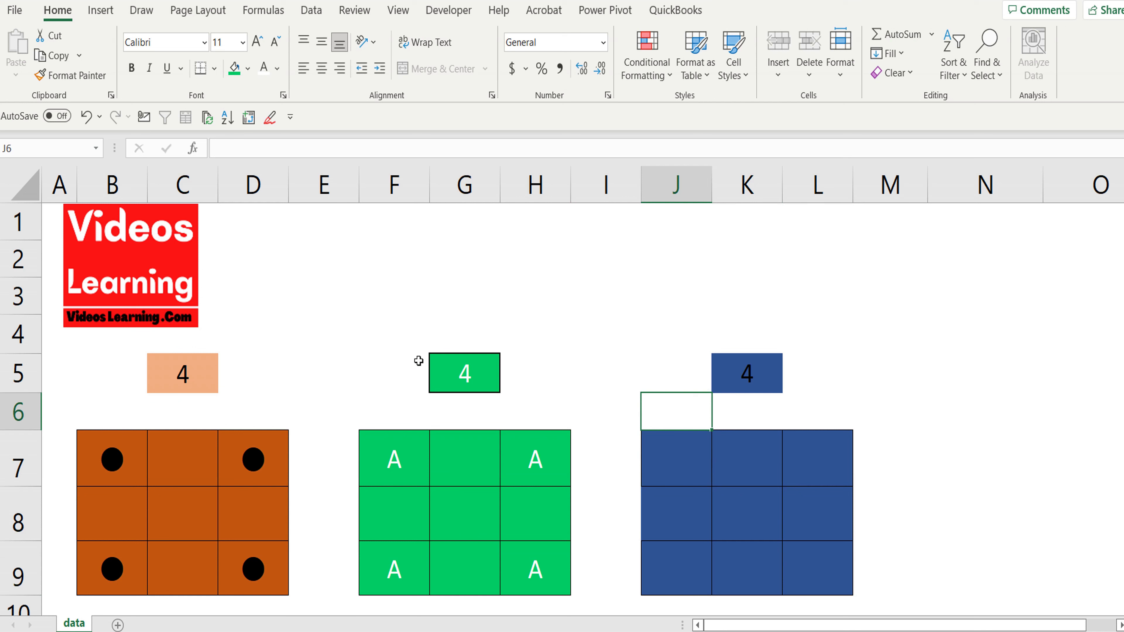
click(184, 375)
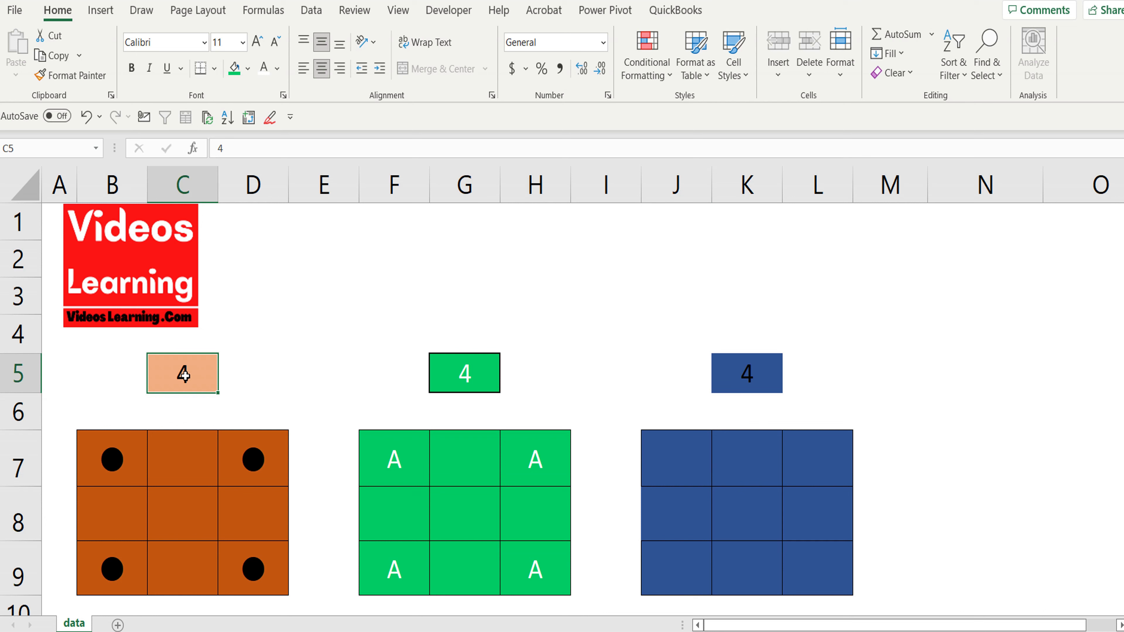
text(1)
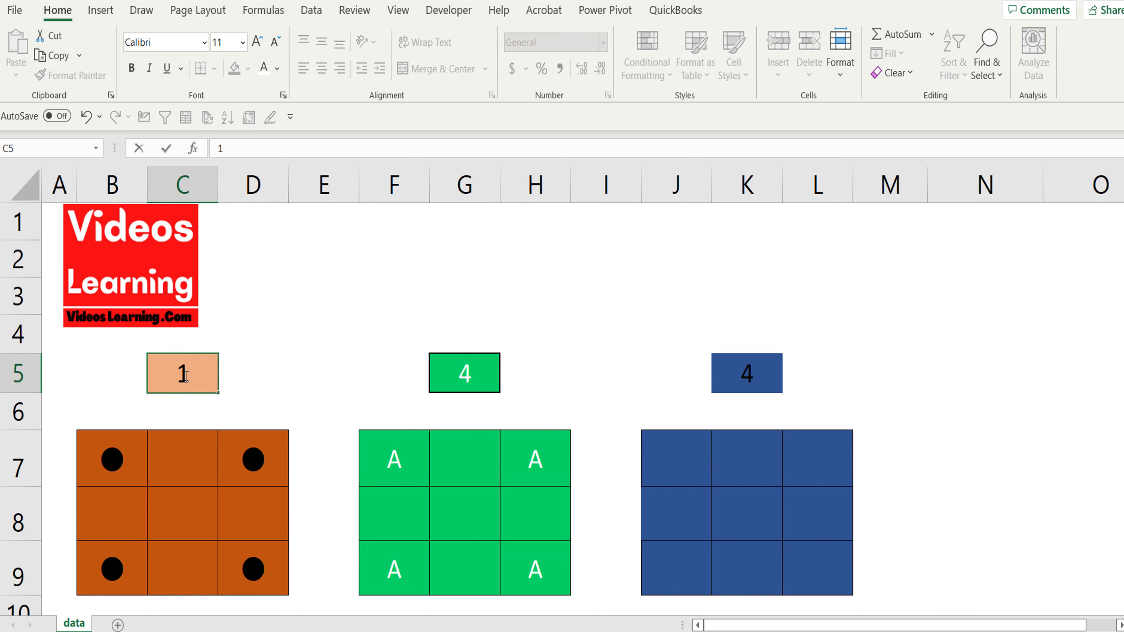
key(Return)
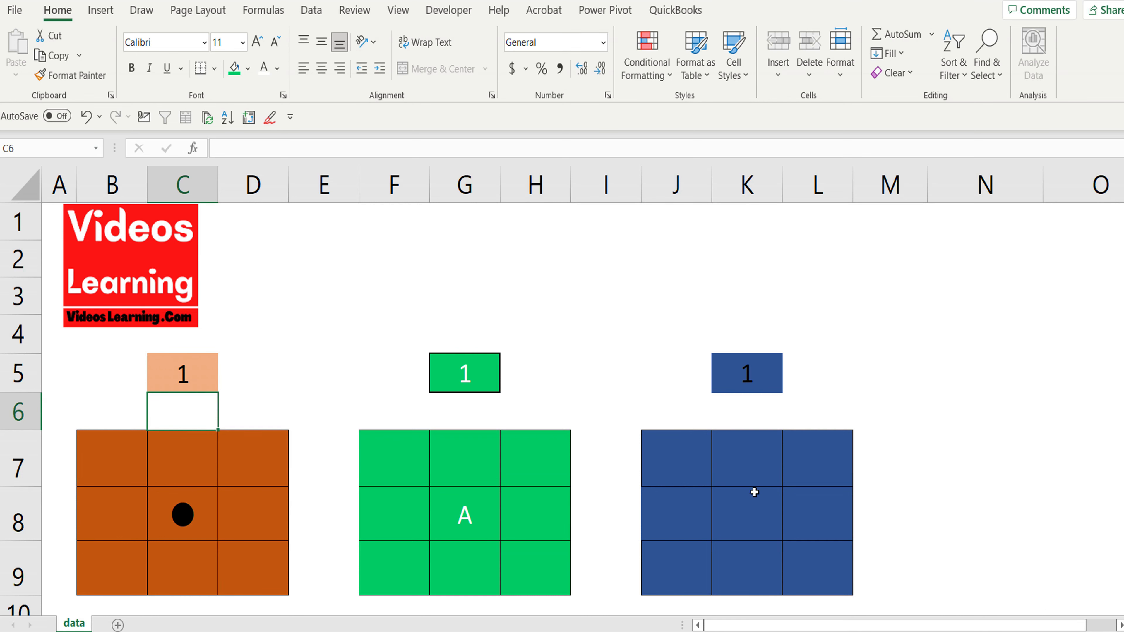
click(732, 504)
click(685, 445)
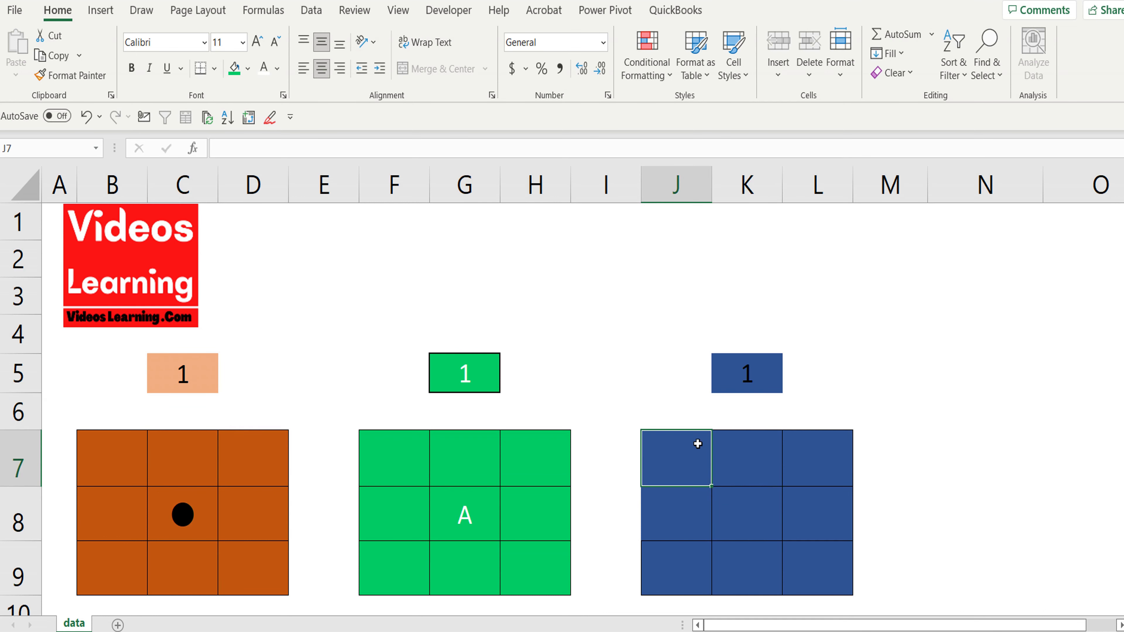
drag(716, 448, 370, 224)
click(370, 226)
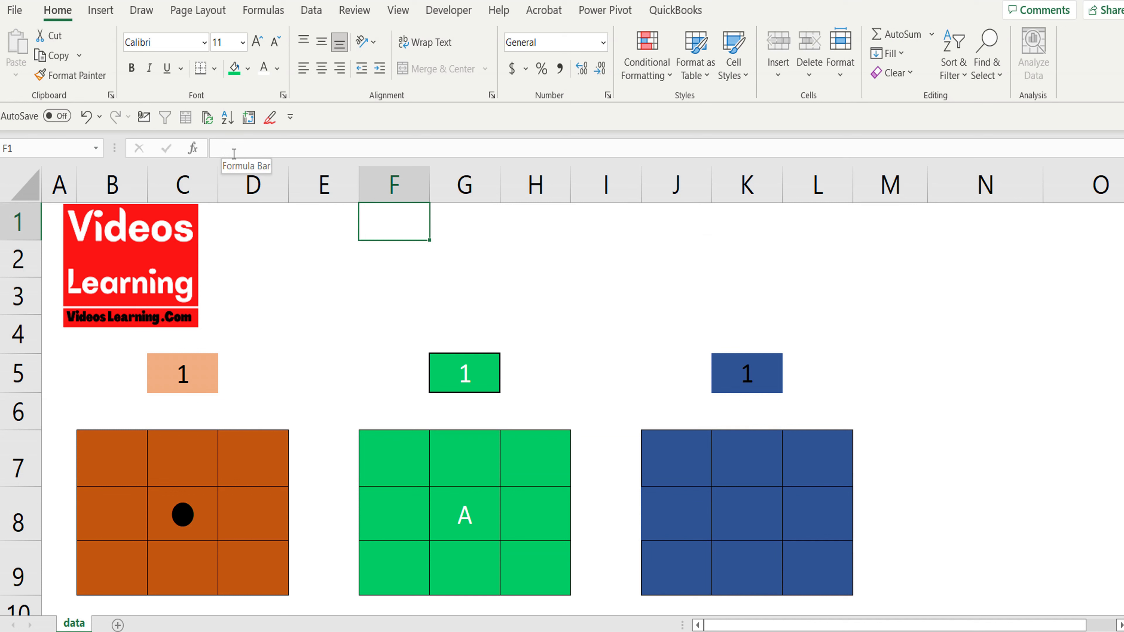
click(673, 450)
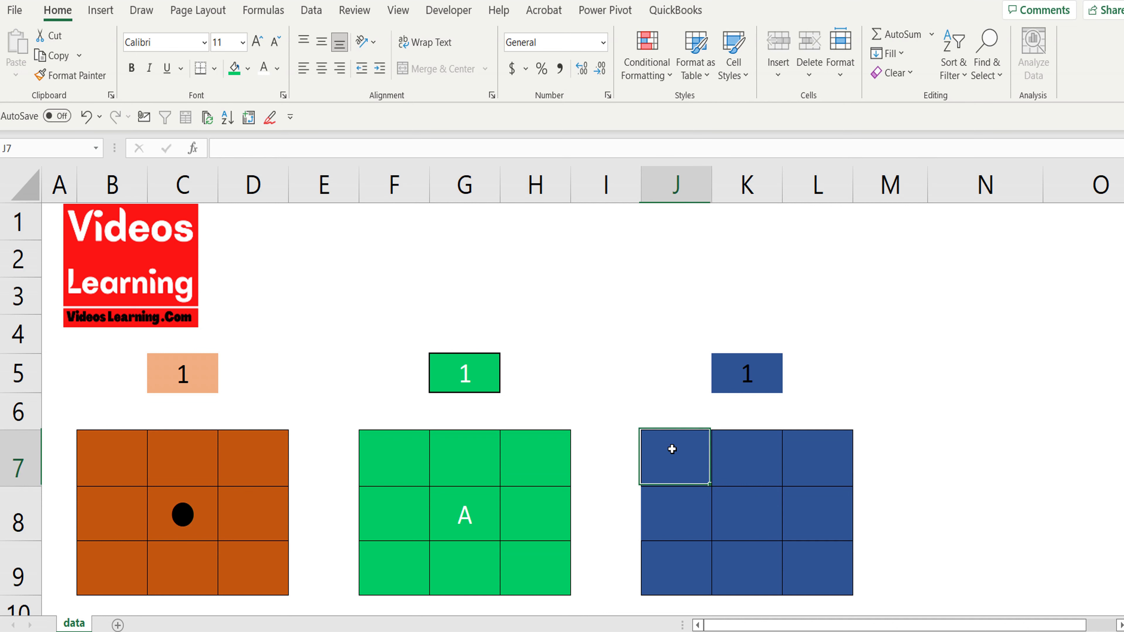
click(745, 455)
click(806, 455)
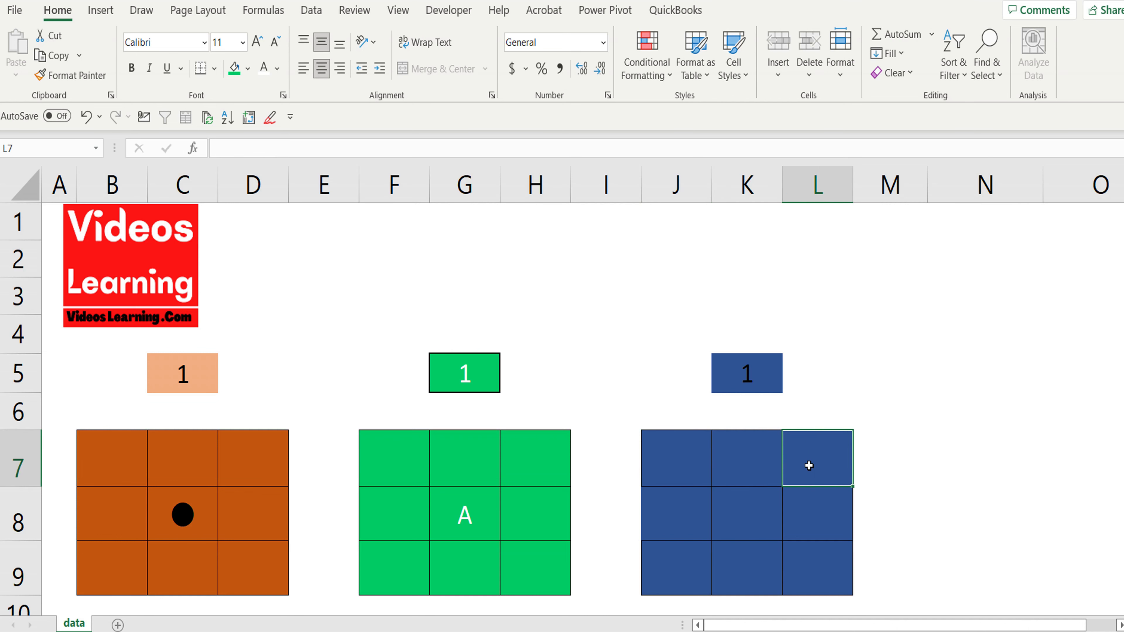
click(811, 491)
click(743, 515)
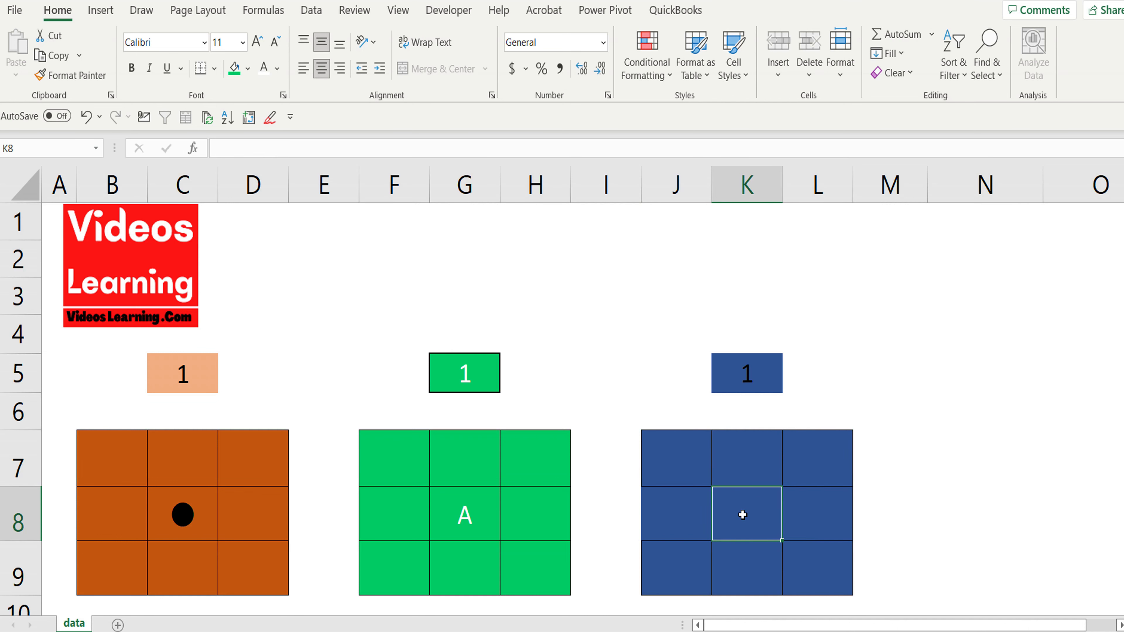
click(608, 382)
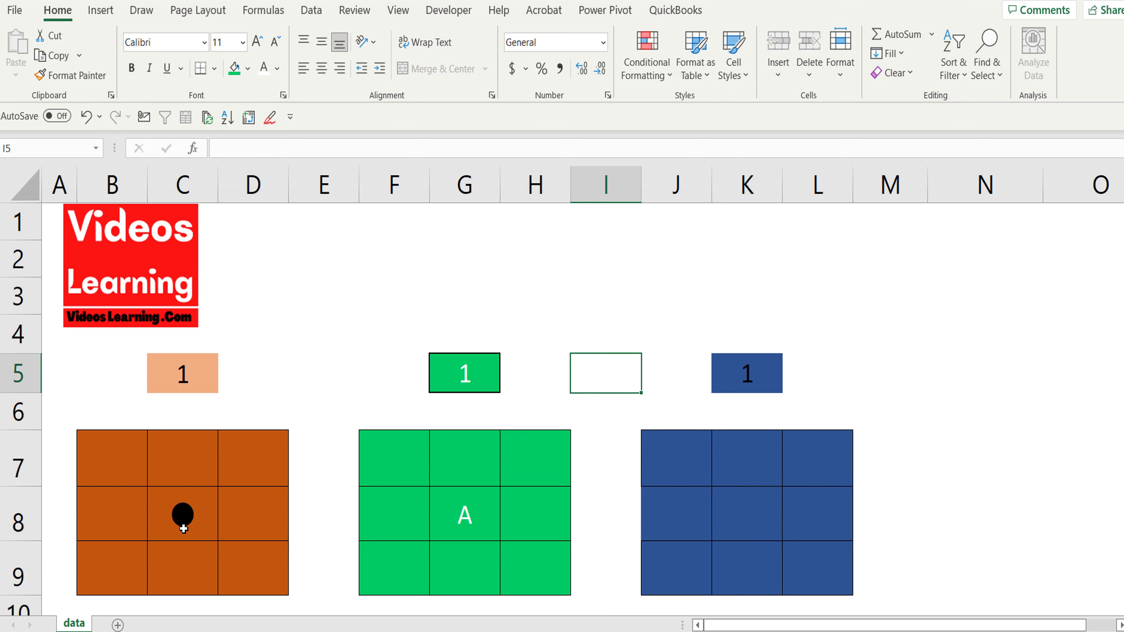
Step: Enter =IF($K$5=1,K5,"") in the blue grid's centre cell K8
click(748, 513)
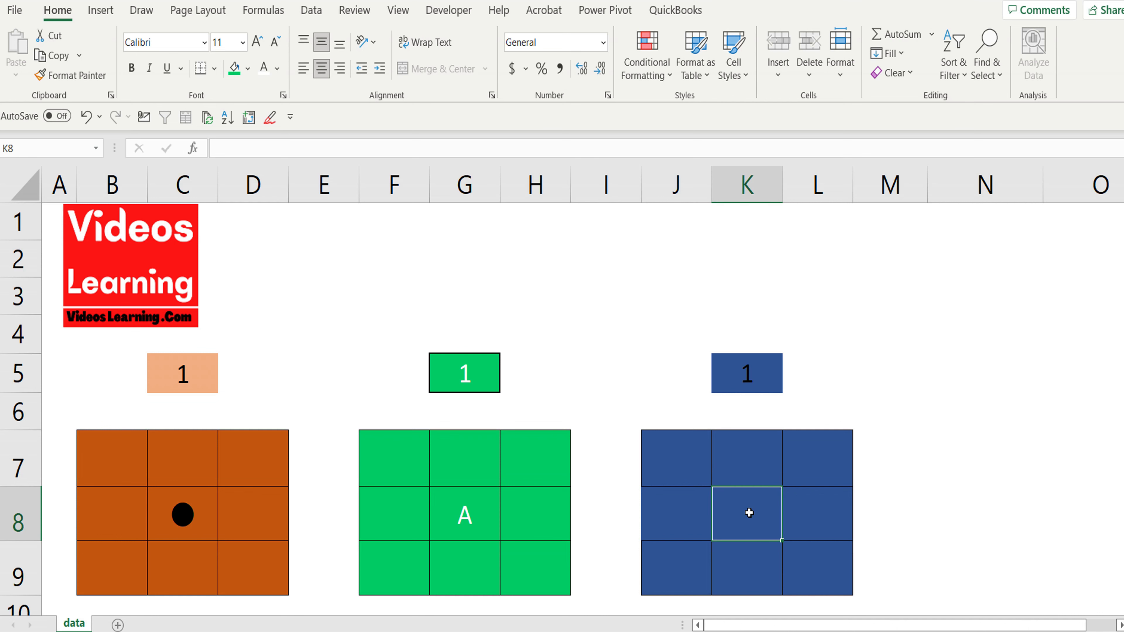
text(=i)
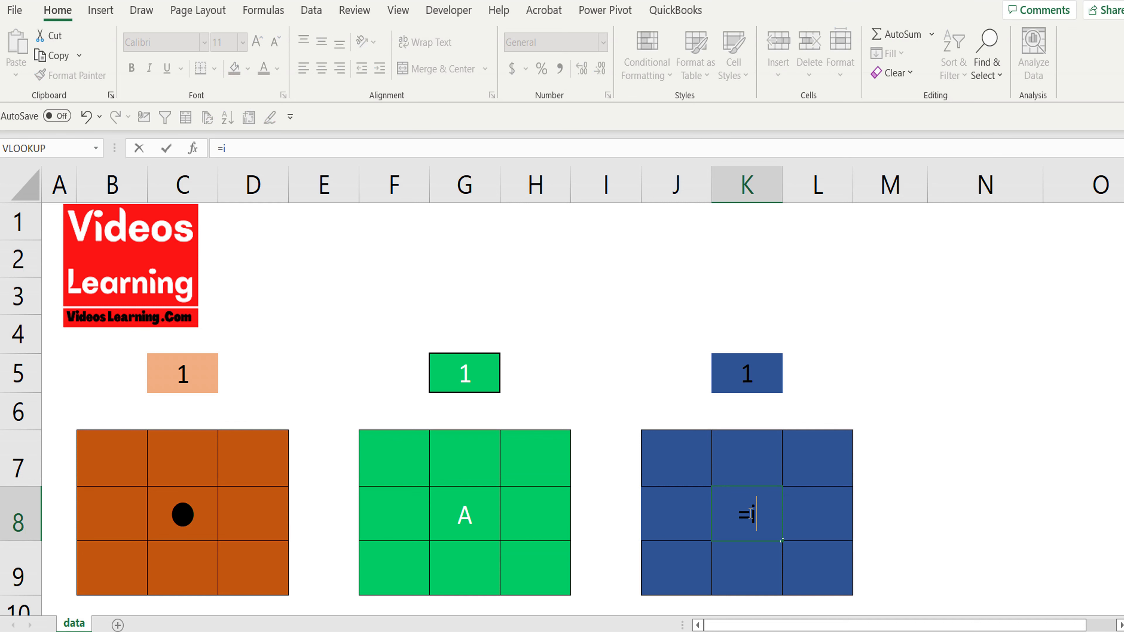
text(f)
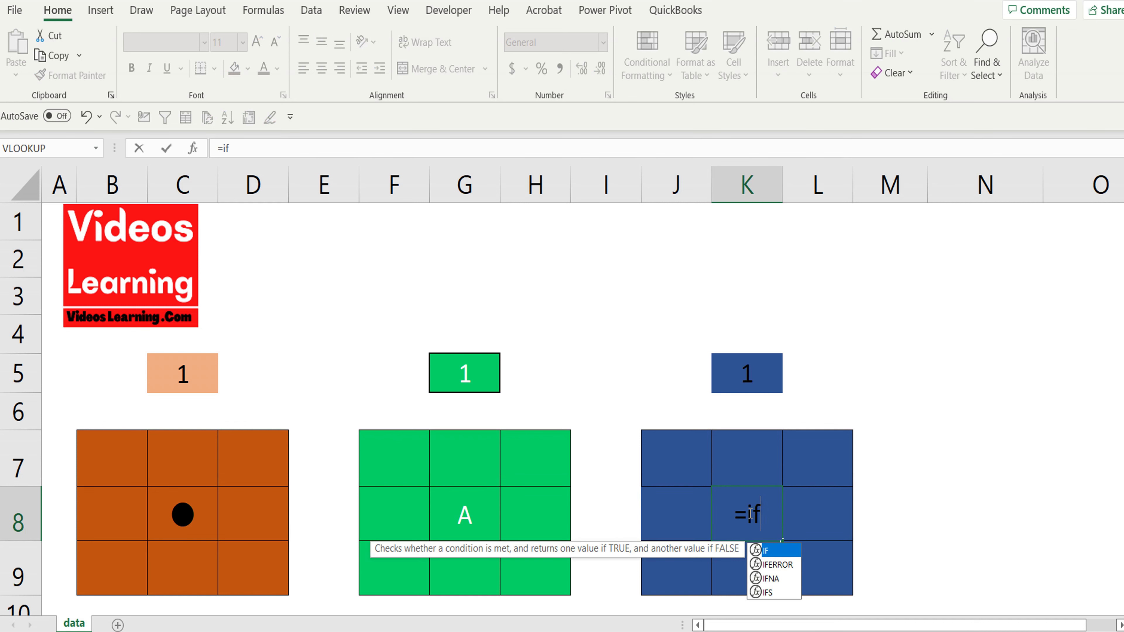
text(()
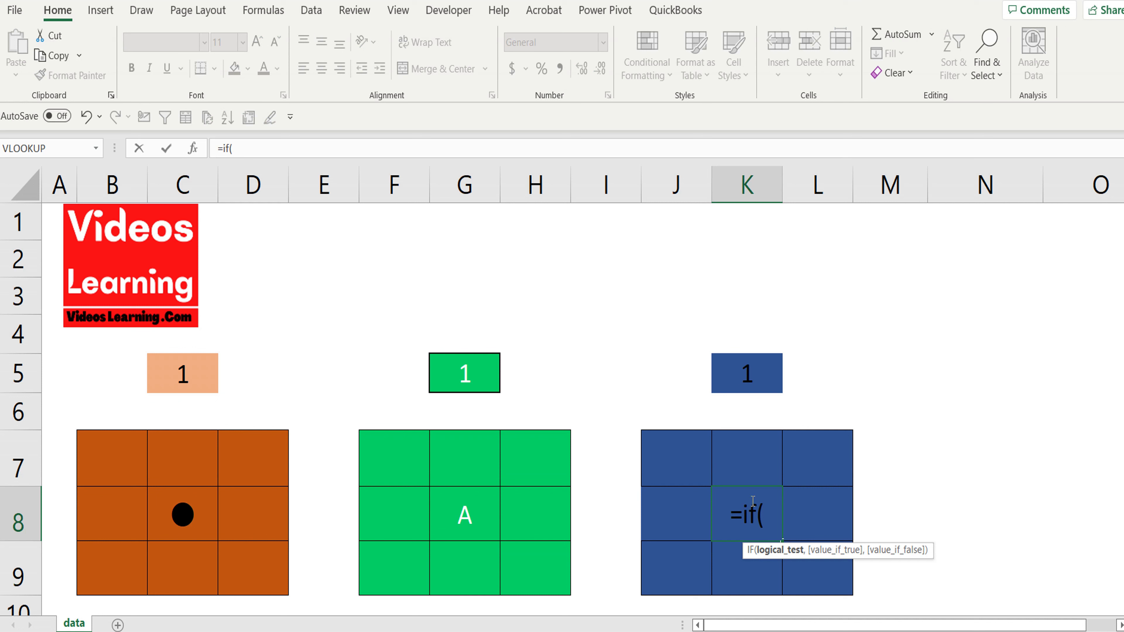
click(758, 380)
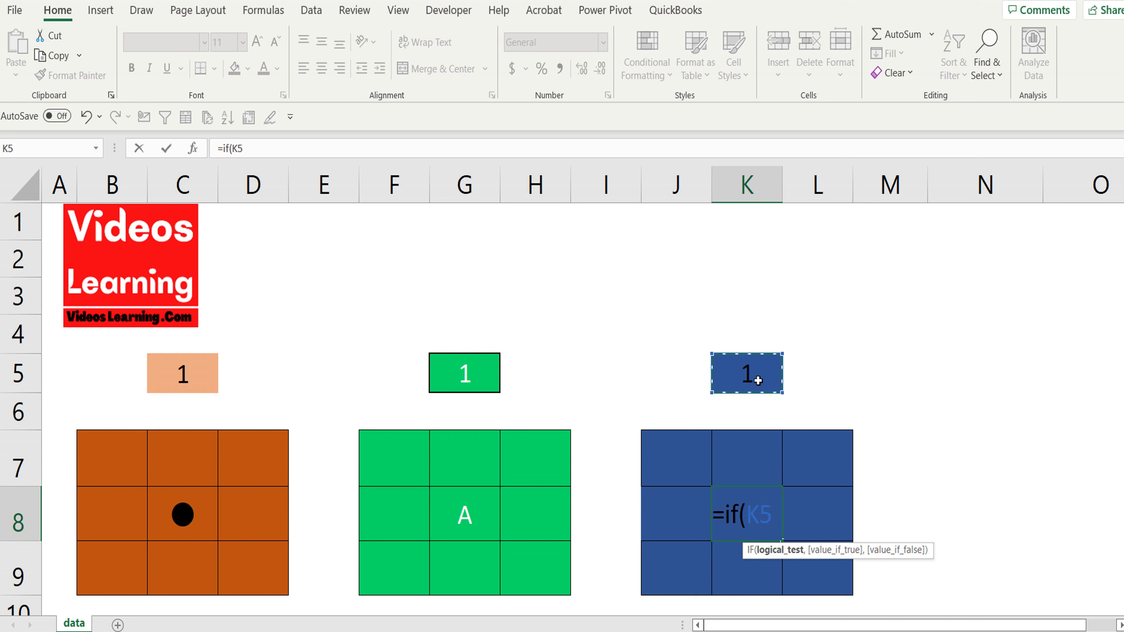
key(F4)
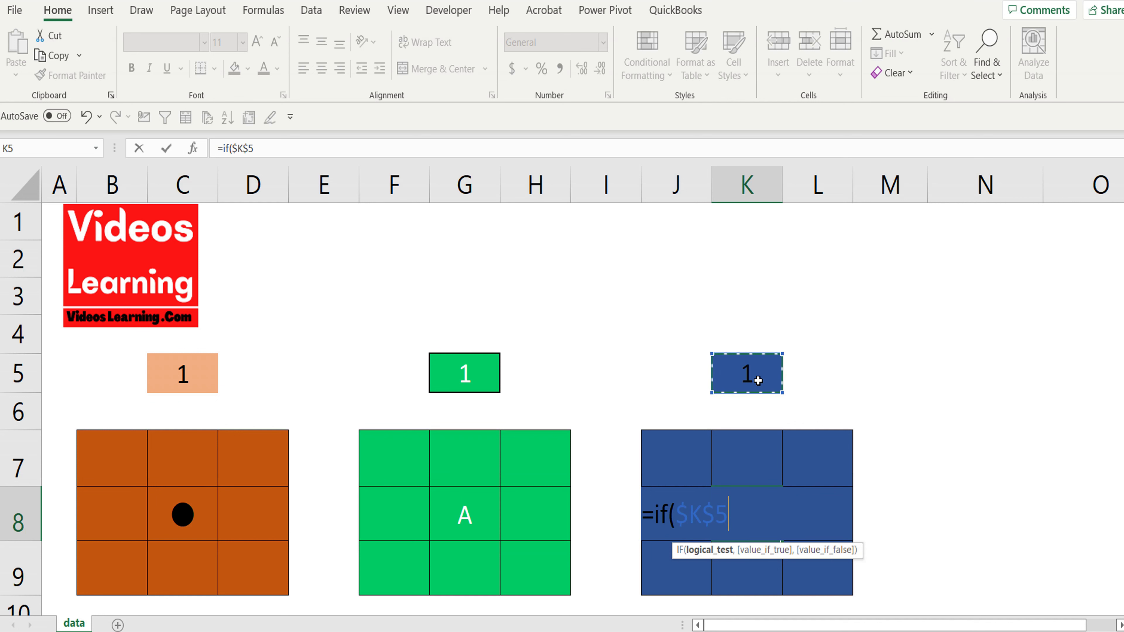
text(=)
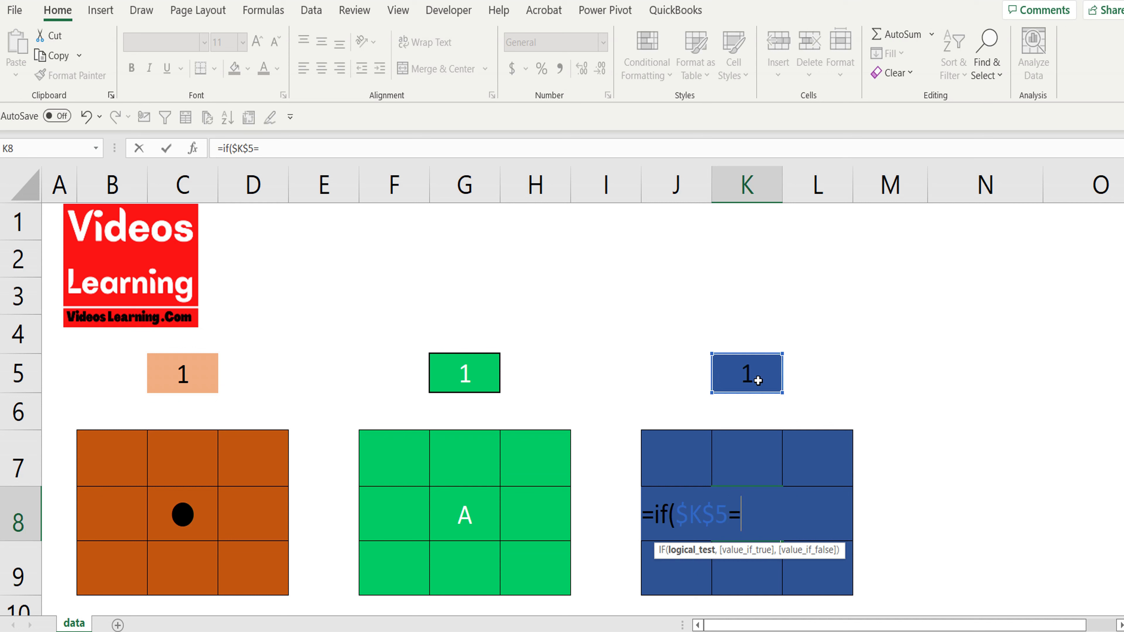
text(1)
text(,)
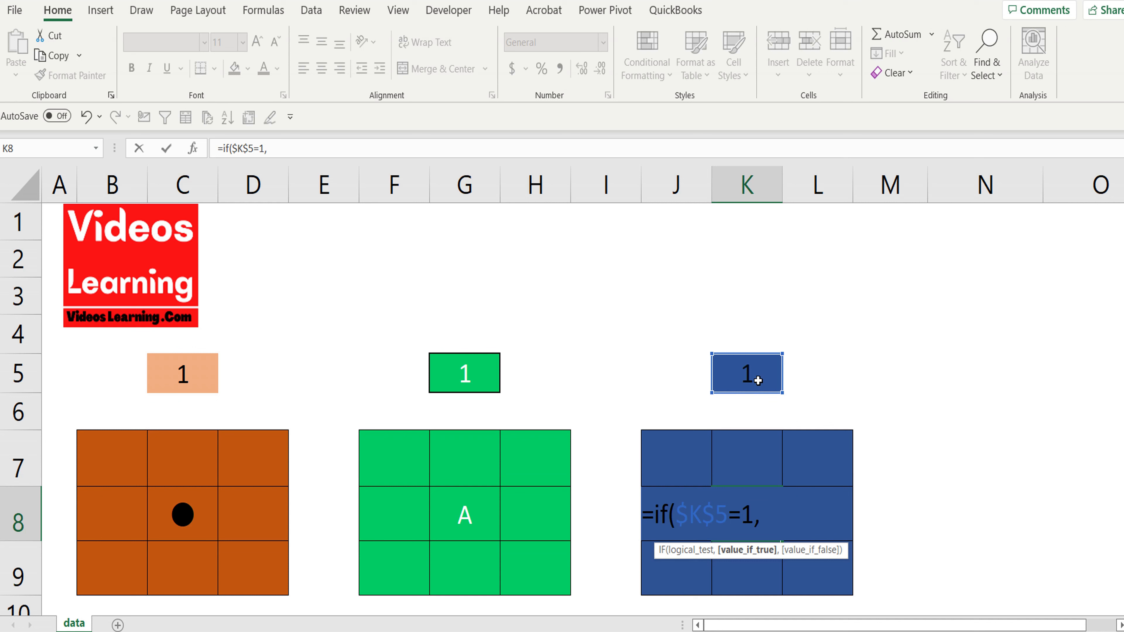
click(758, 380)
text(,)
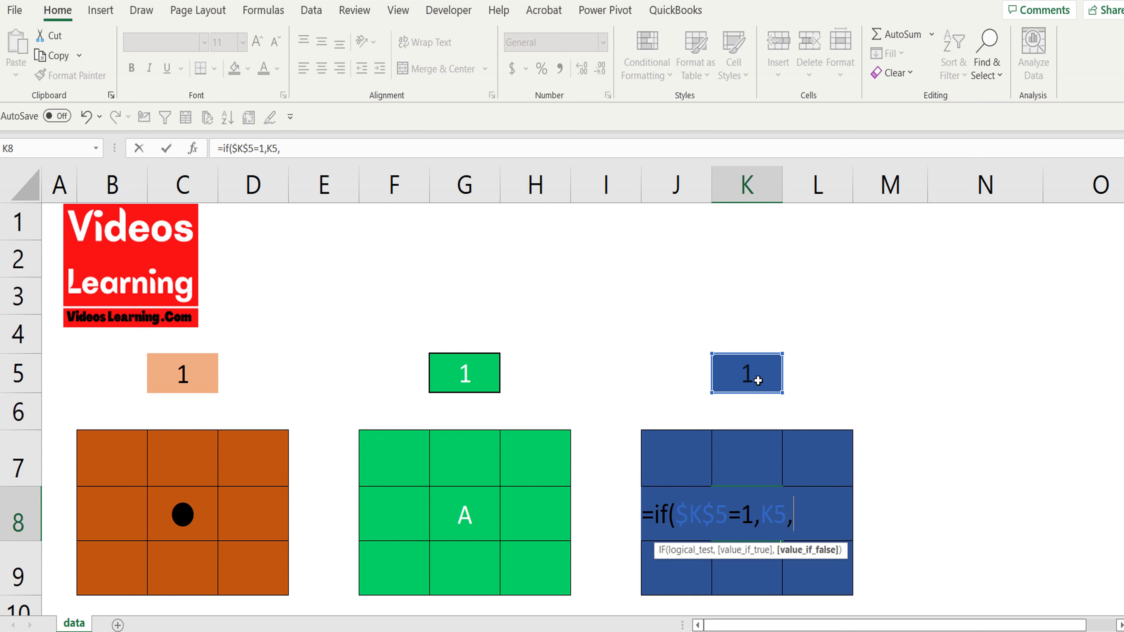
text(")
text())
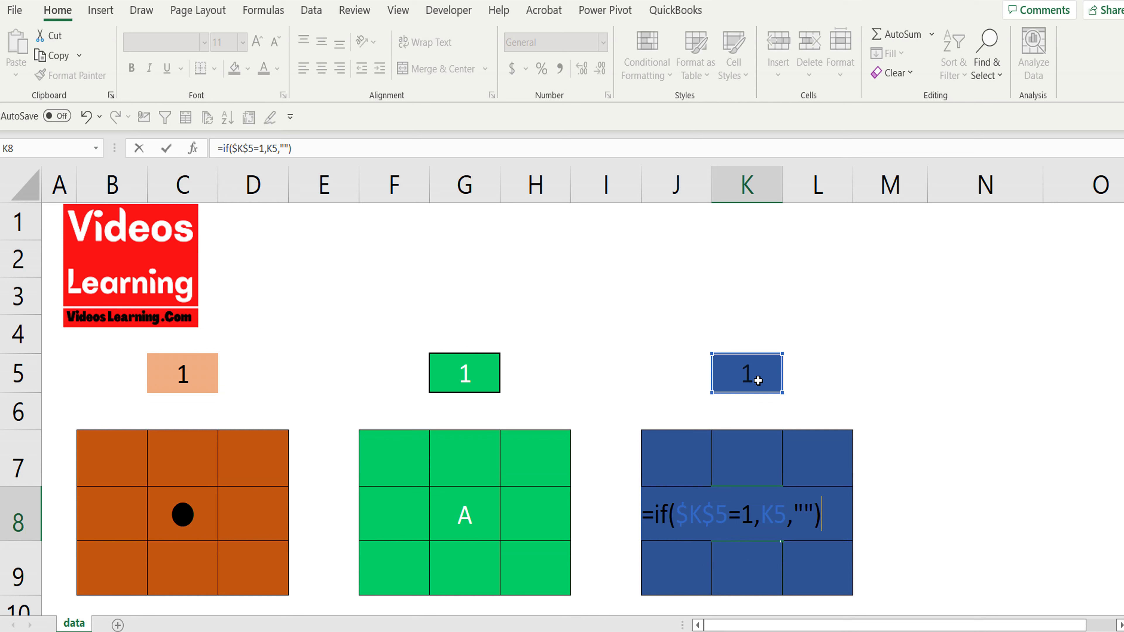
key(Return)
click(738, 390)
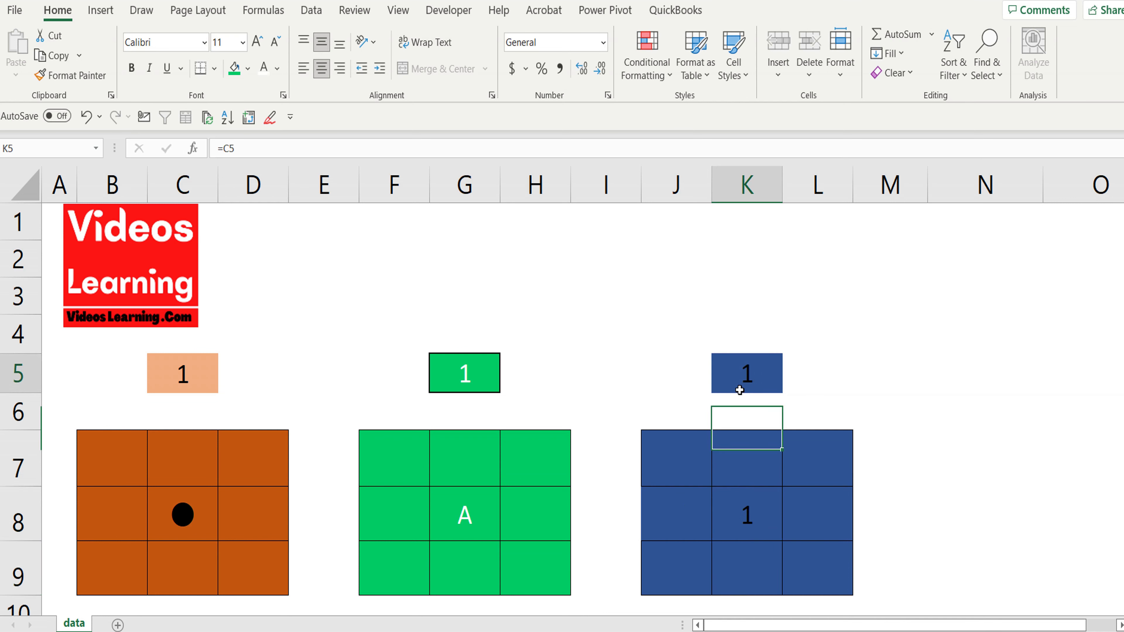
double_click(740, 391)
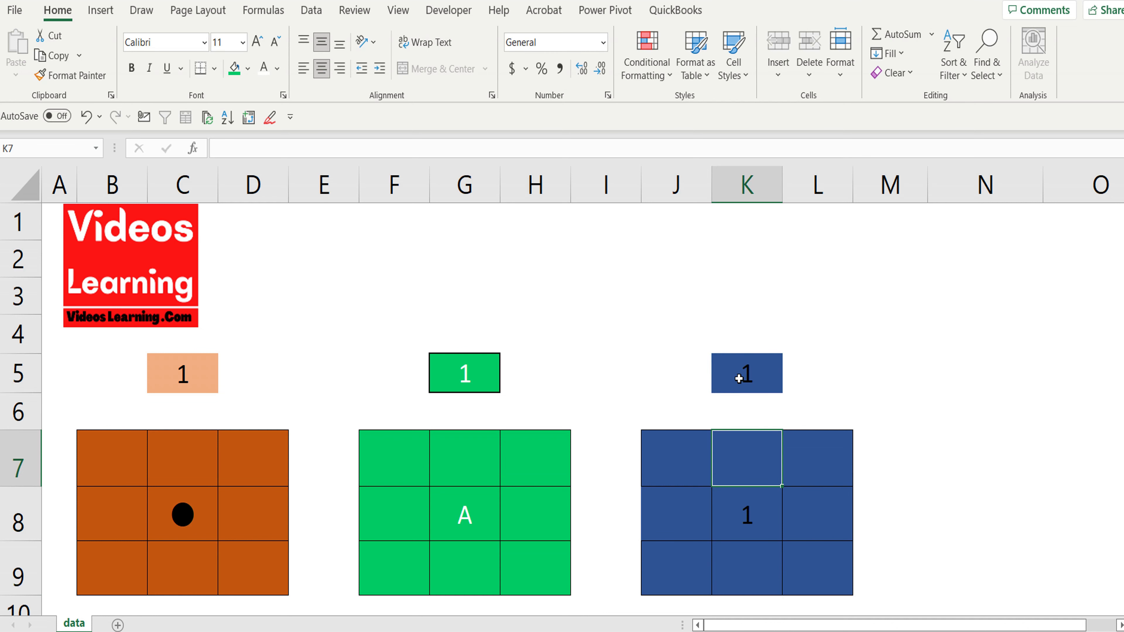
double_click(740, 376)
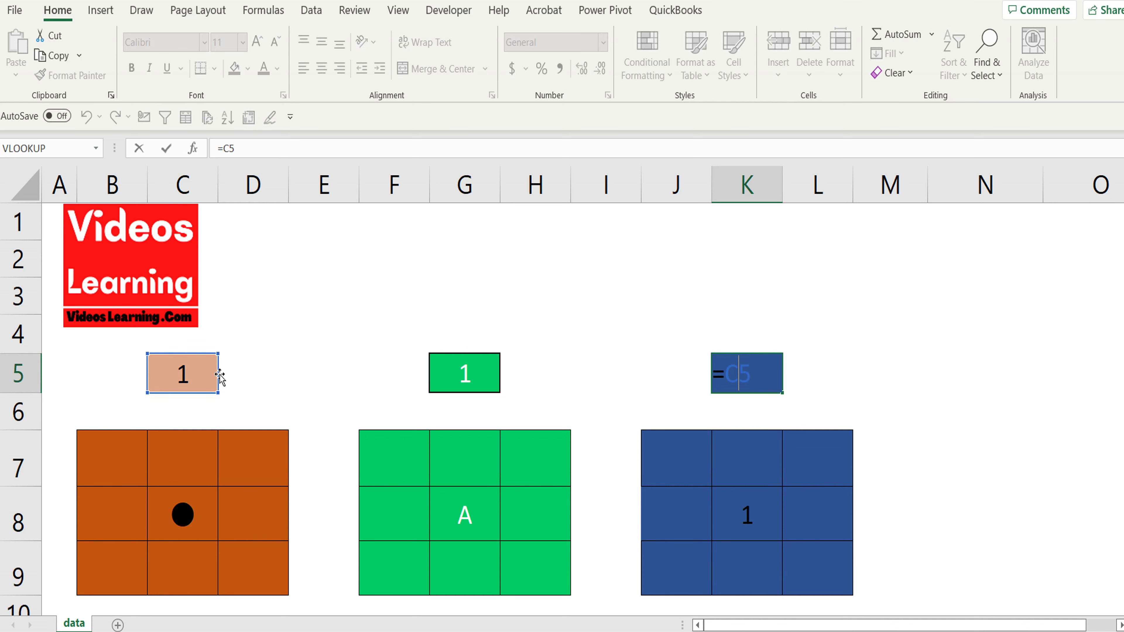
key(ctrl+Return)
click(196, 369)
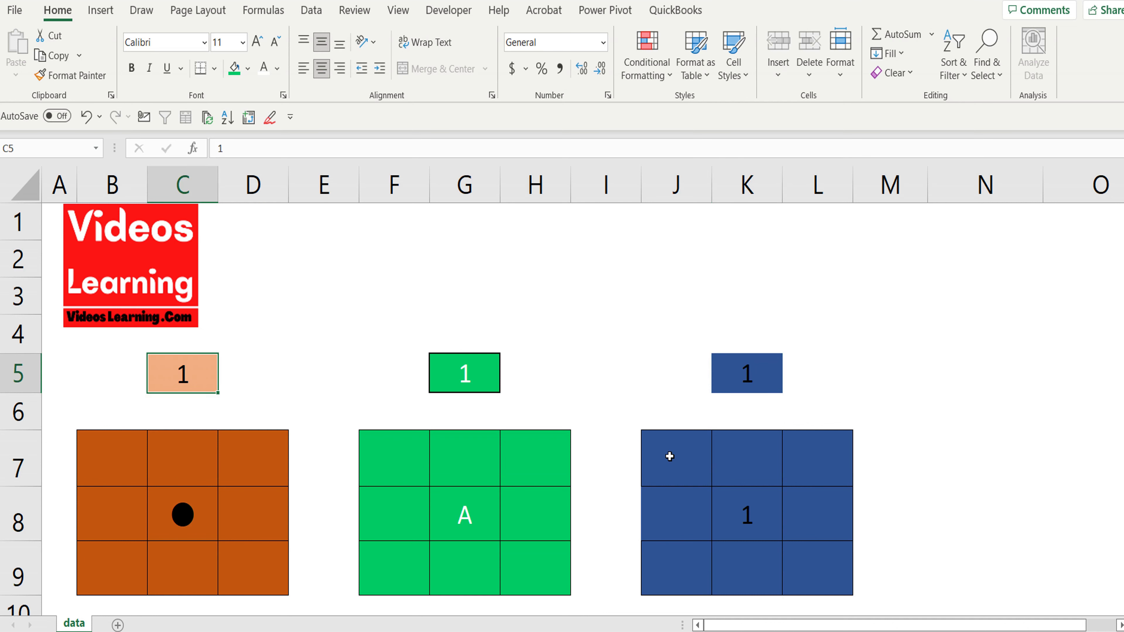
click(690, 473)
Step: Set the dice value in C5 to 2
click(735, 476)
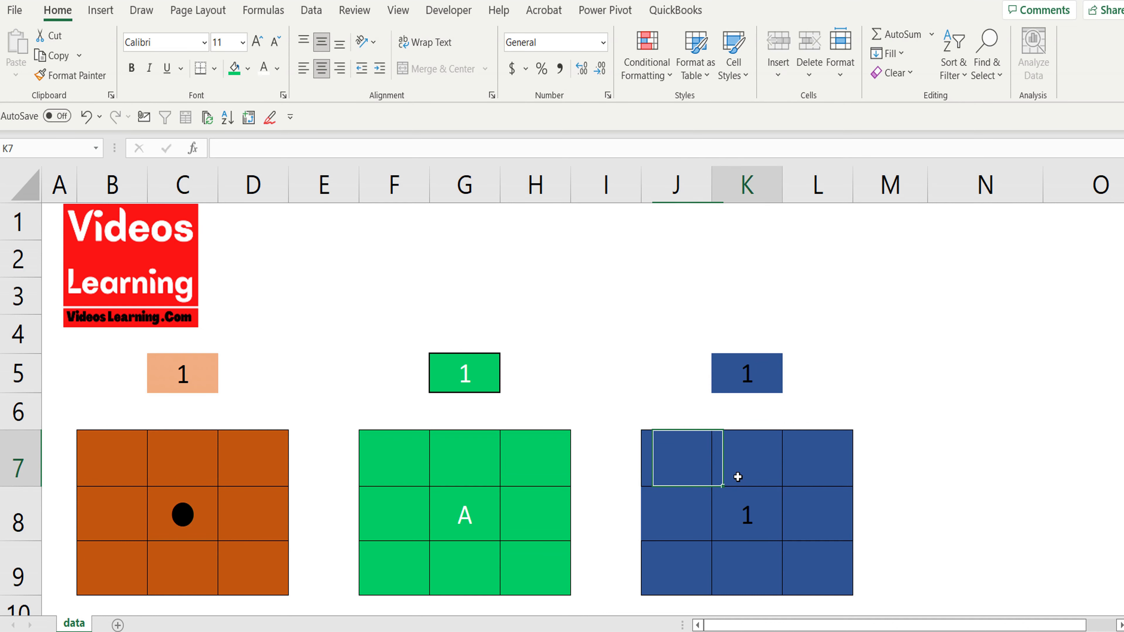
click(173, 371)
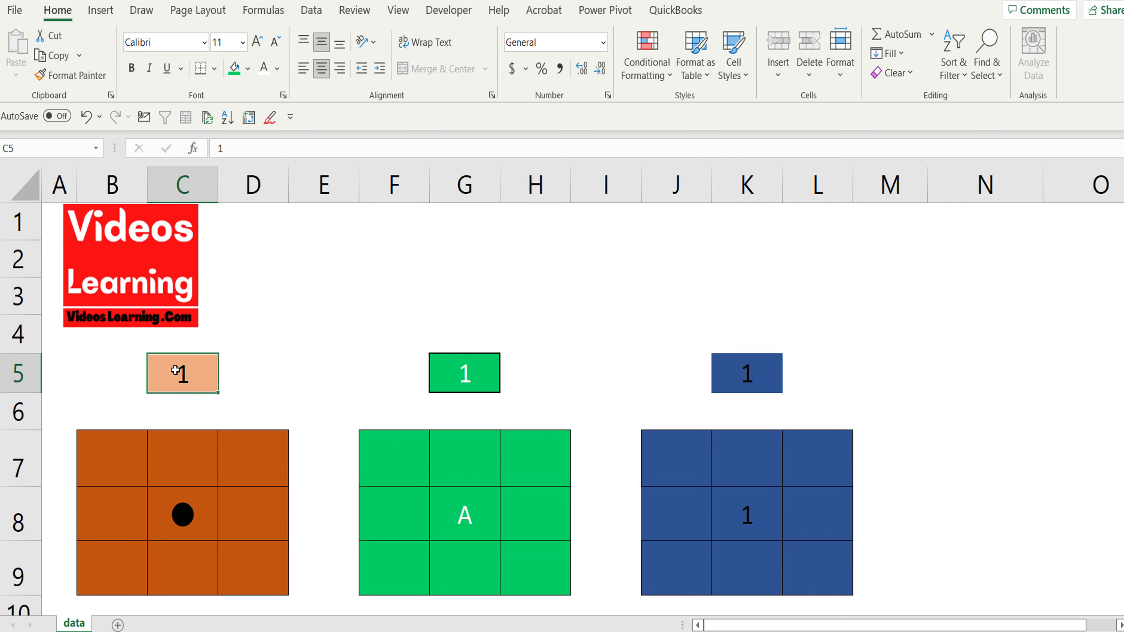
text(2)
key(Return)
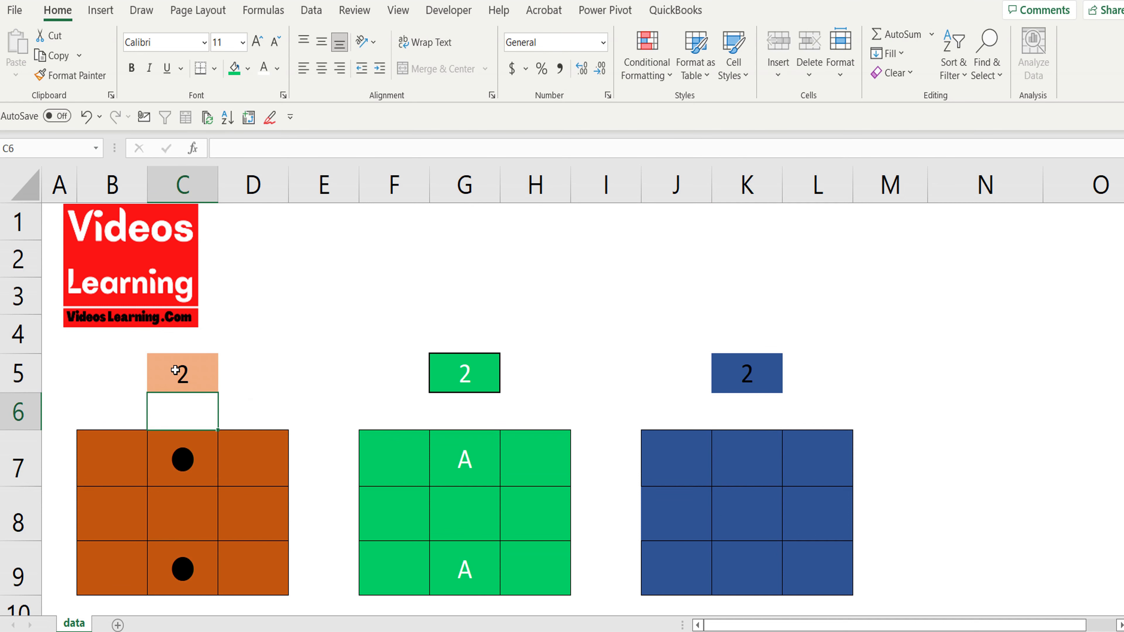
Step: Copy K8's formula into K7 and inspect its shifted result, =IF($K$5=1,K4,"")
click(753, 509)
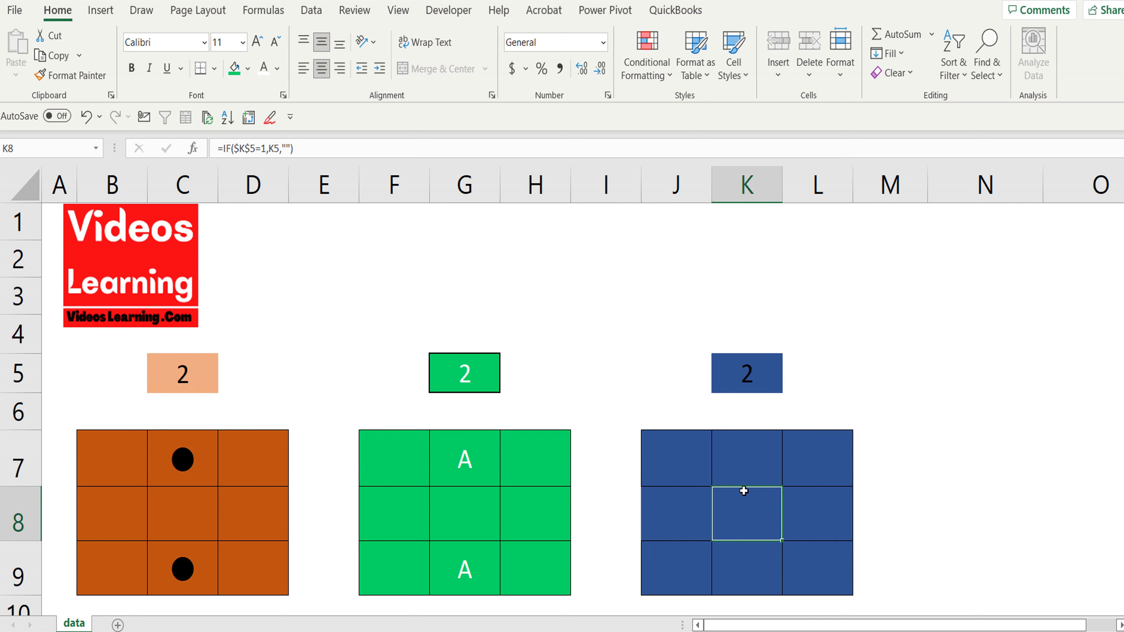
click(736, 458)
click(737, 501)
key(ctrl+c)
click(738, 469)
key(ctrl+v)
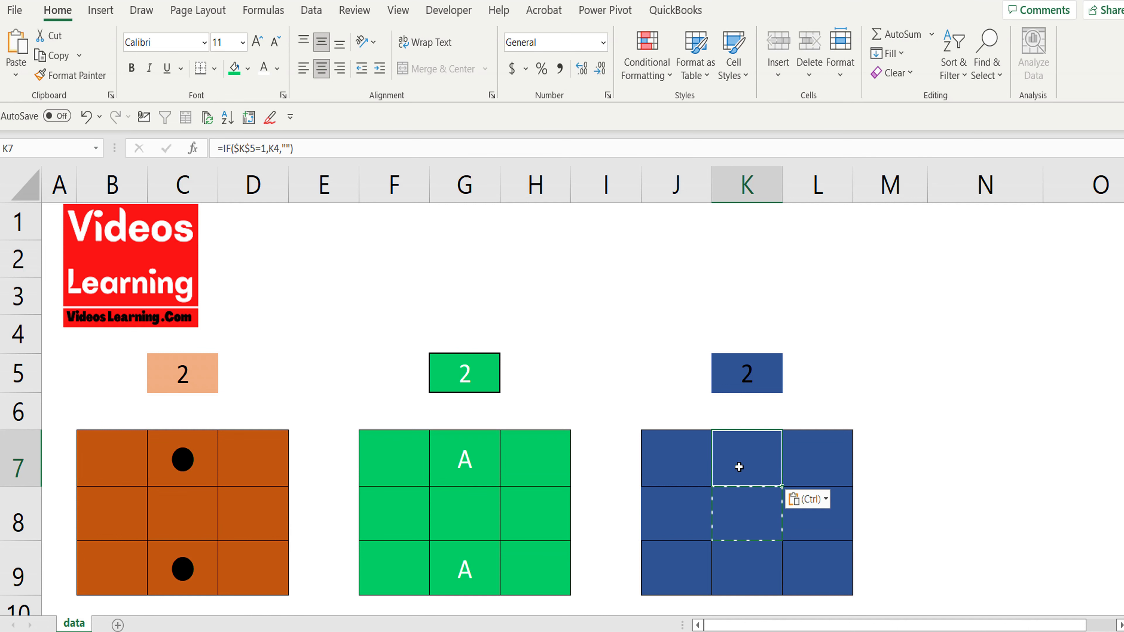
double_click(739, 467)
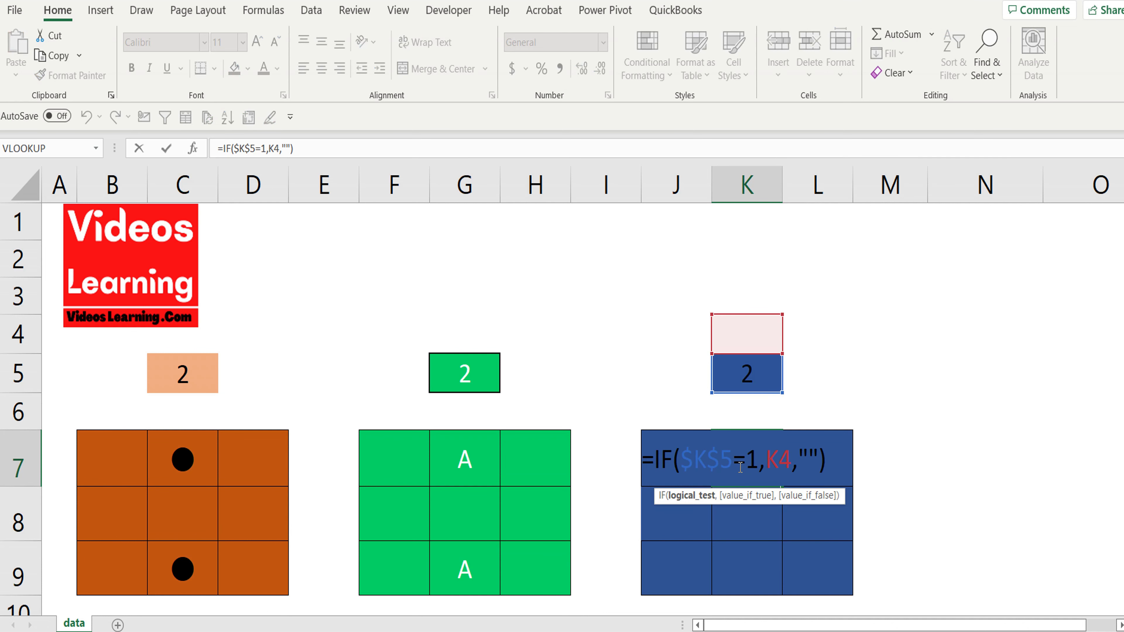
key(Escape)
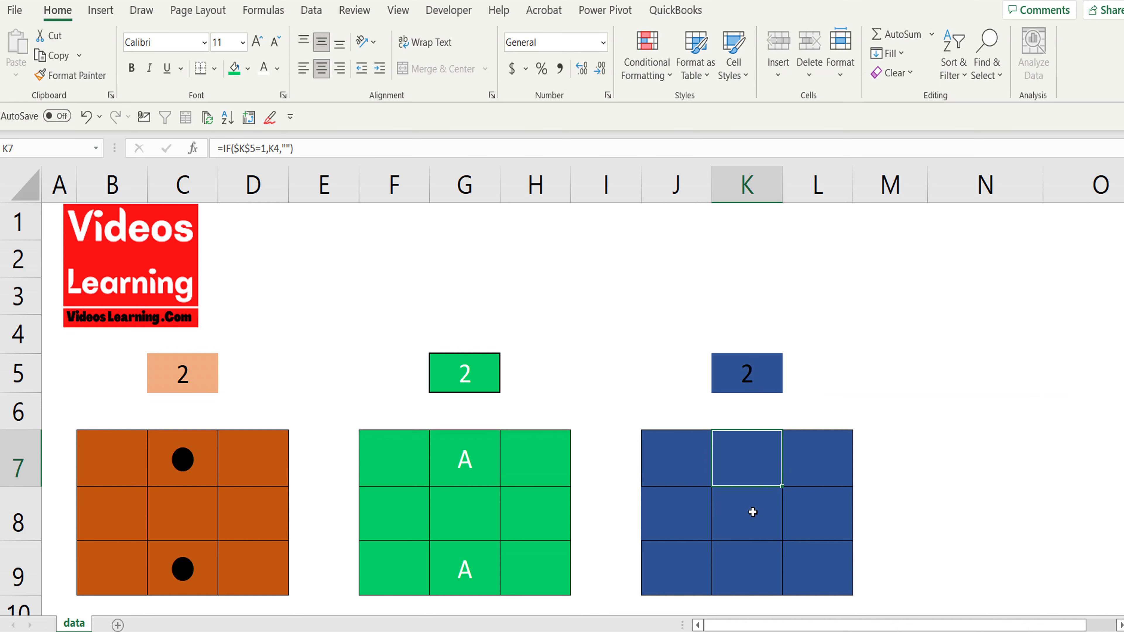
Step: Make K8's true value absolute, =IF($K$5=1,$K$5,""), and copy K8 for K7
double_click(753, 512)
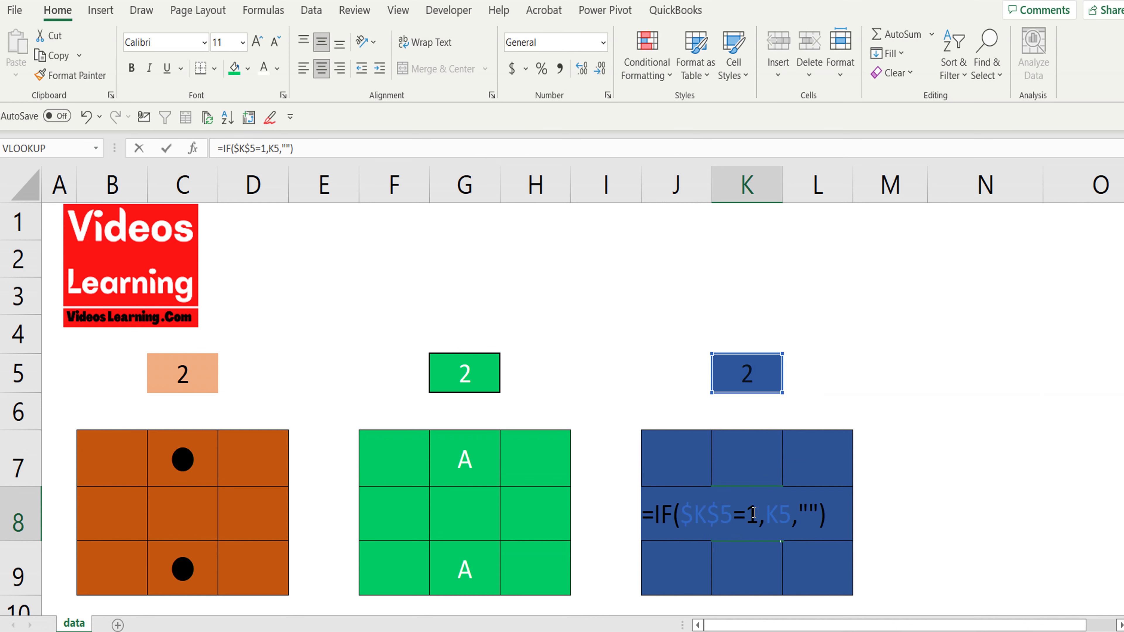
click(275, 149)
key(F4)
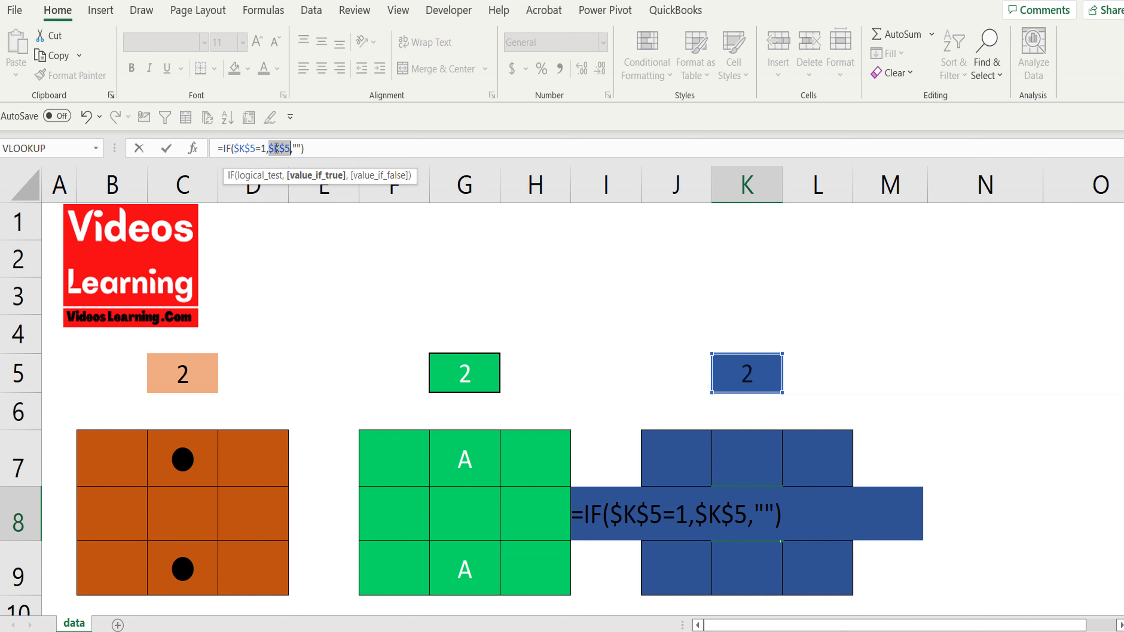
key(Return)
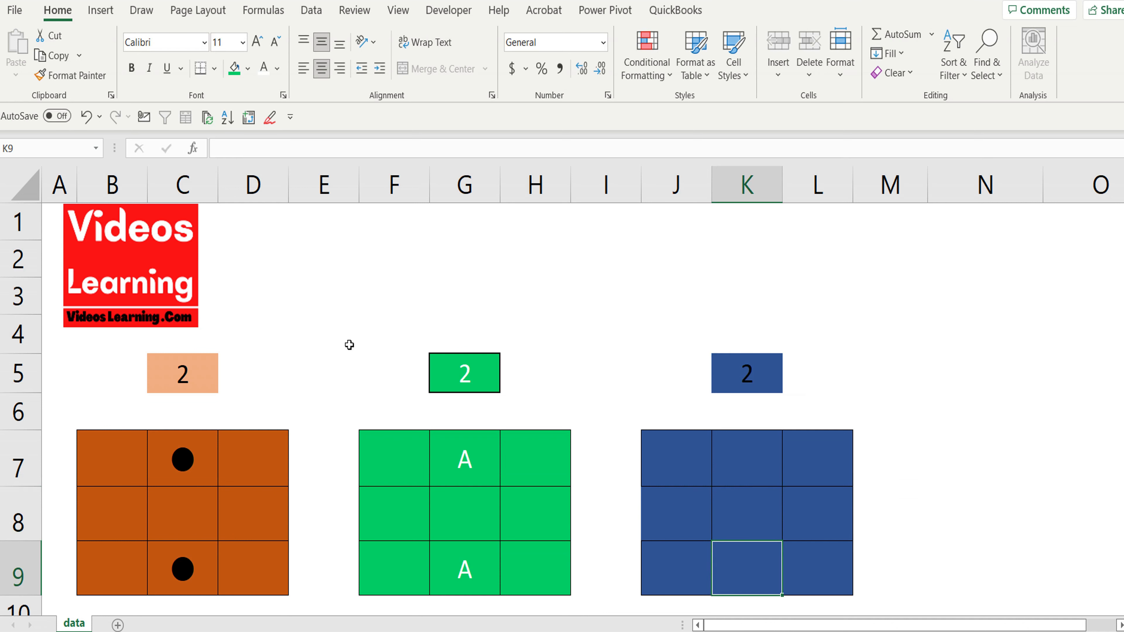
click(735, 515)
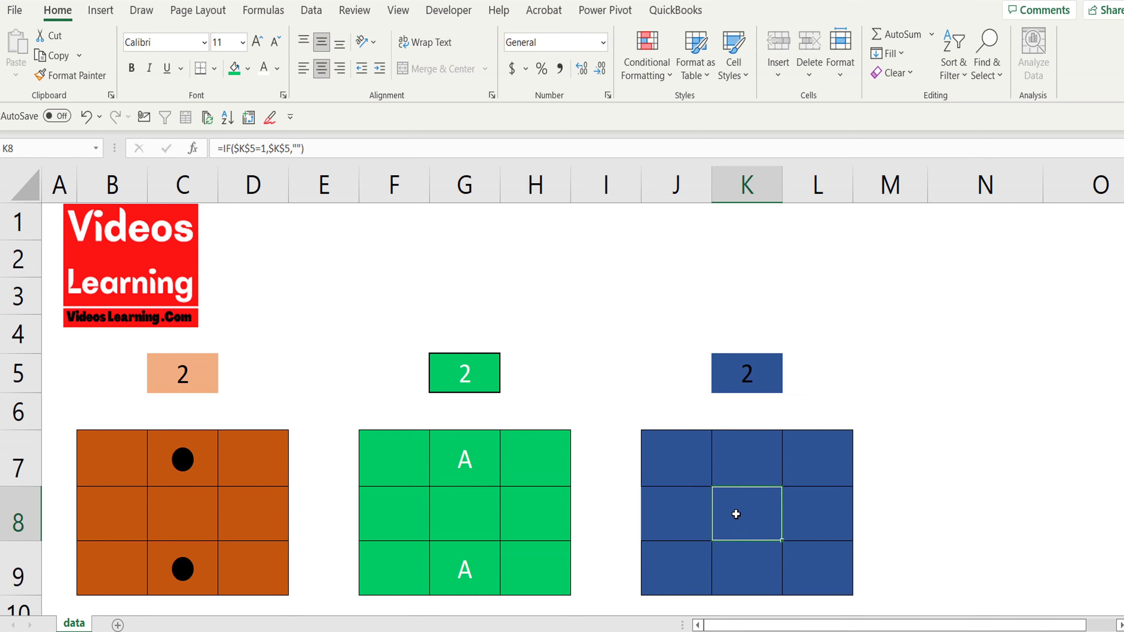
key(ctrl+c)
click(738, 459)
Step: Paste the formula into K7 and change its condition to =2, giving =IF($K$5=2,$K$5,"")
key(ctrl+v)
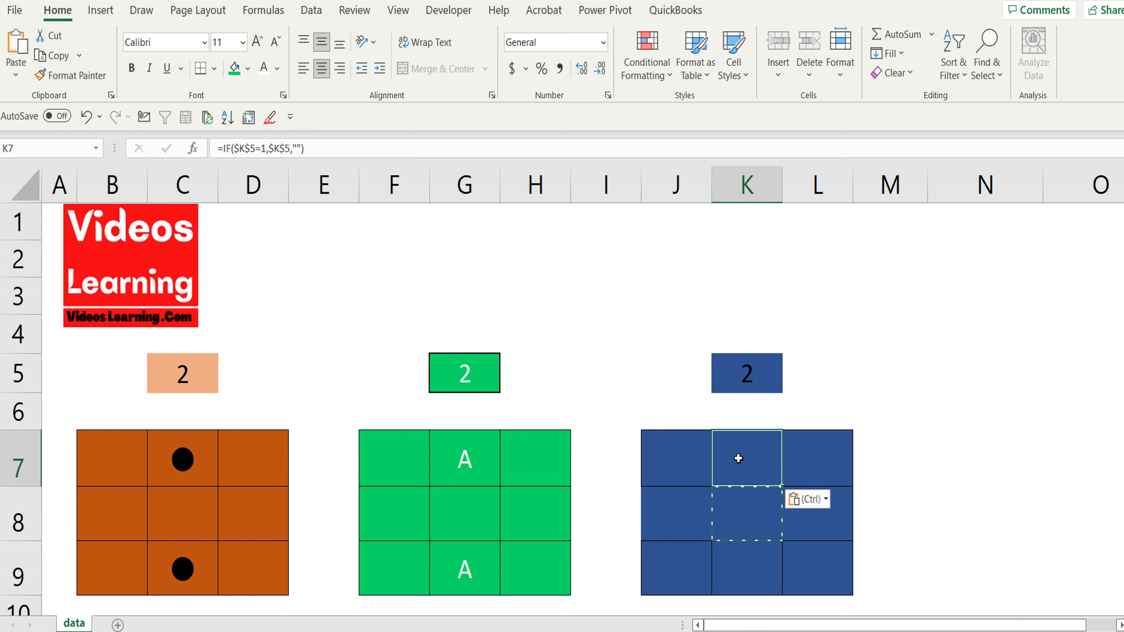
double_click(738, 459)
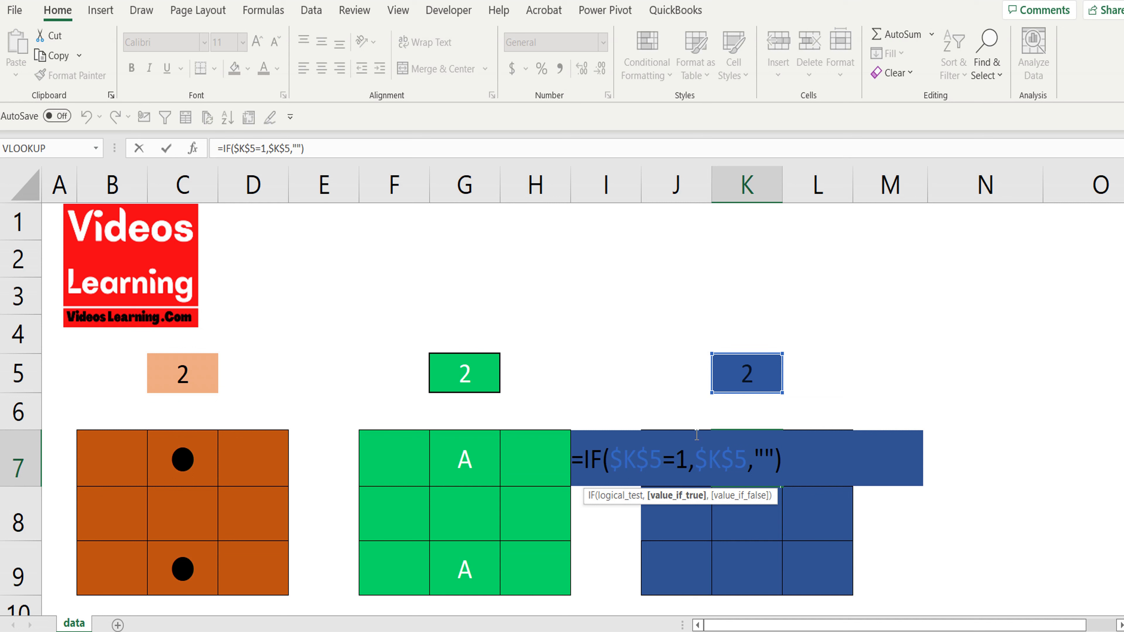
click(684, 456)
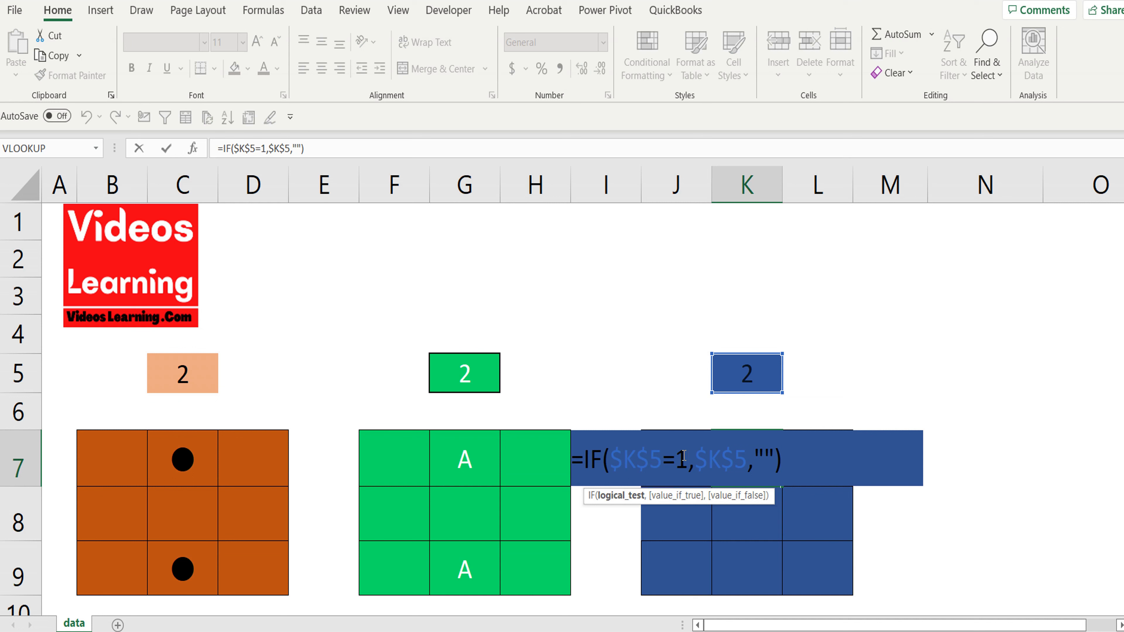
key(BackSpace)
text(2)
key(Return)
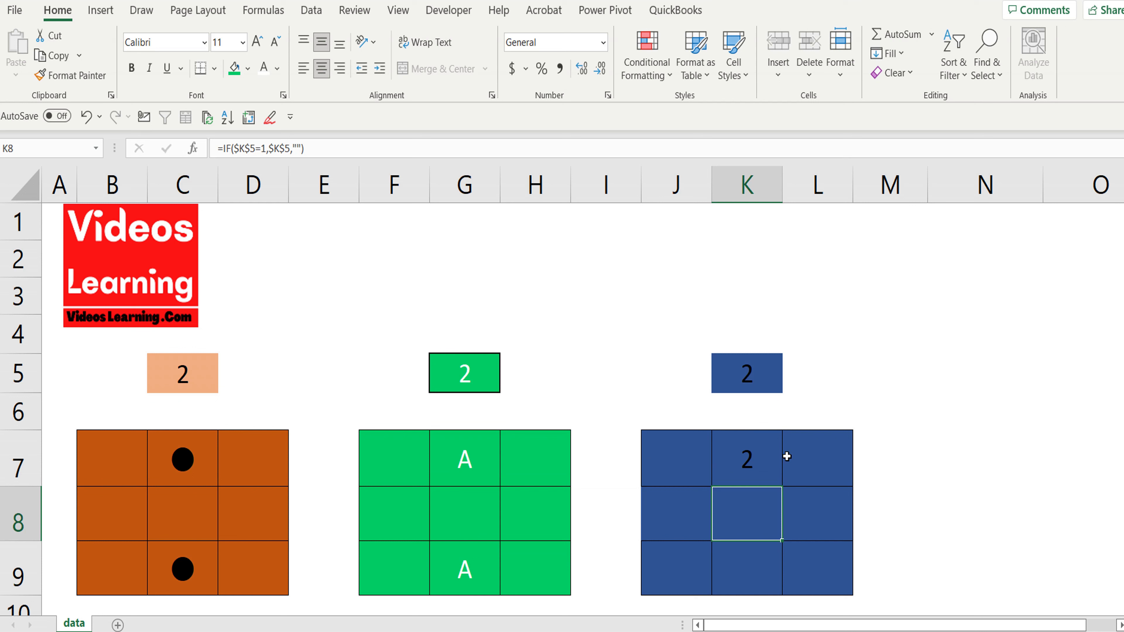
Step: Copy K7's formula into K9 so the blue grid shows the two pattern
click(738, 473)
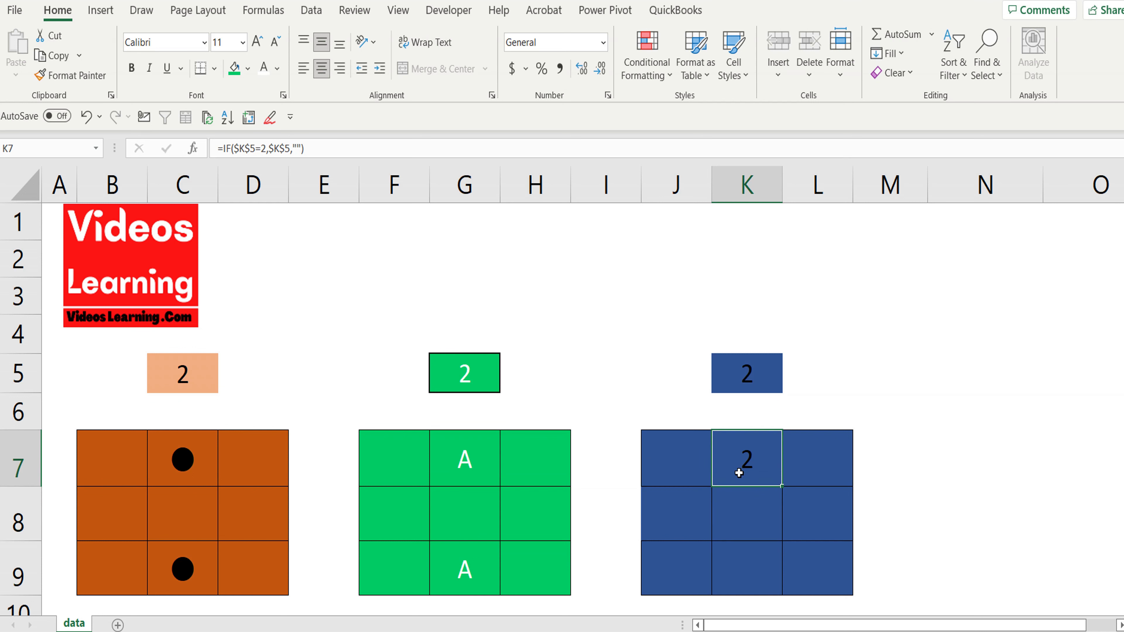
key(ctrl+c)
click(751, 571)
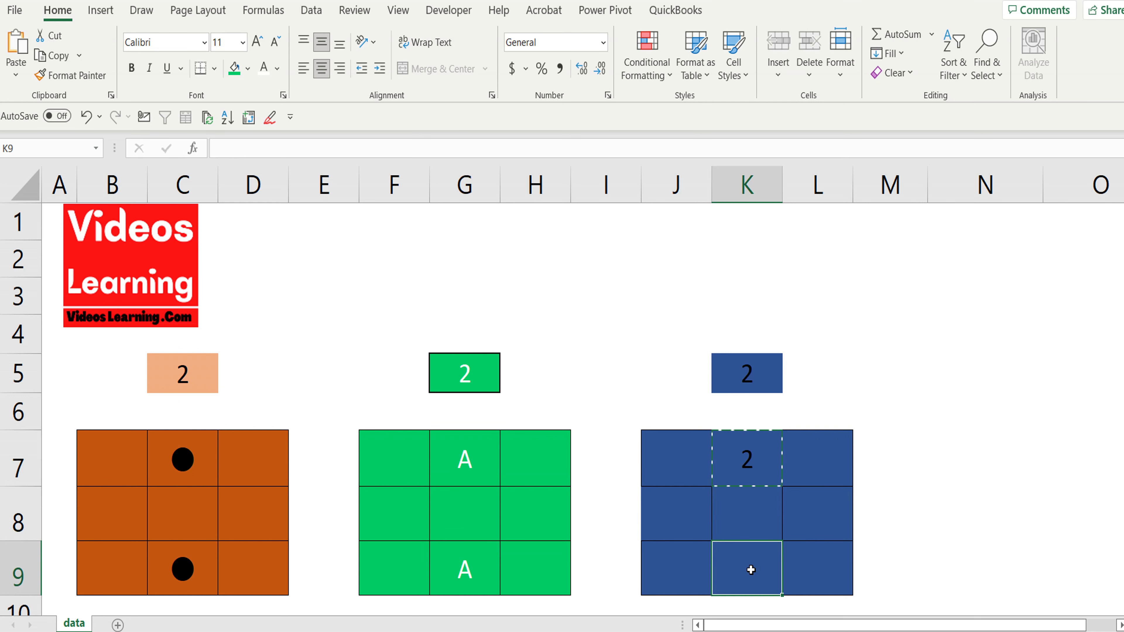
key(ctrl+v)
double_click(751, 570)
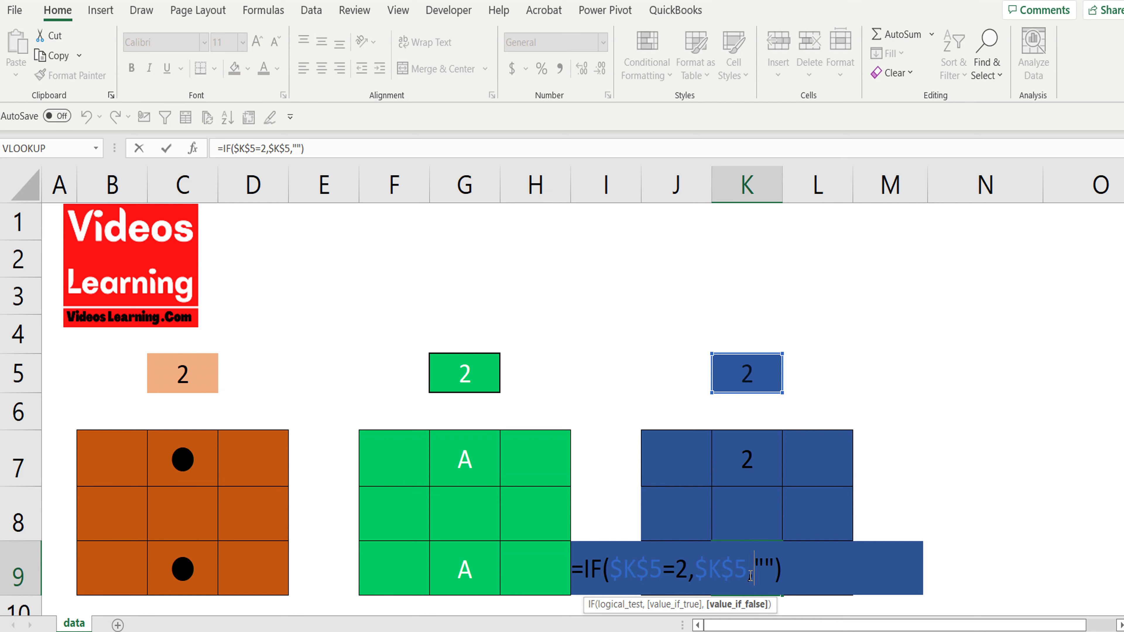
key(ctrl+Return)
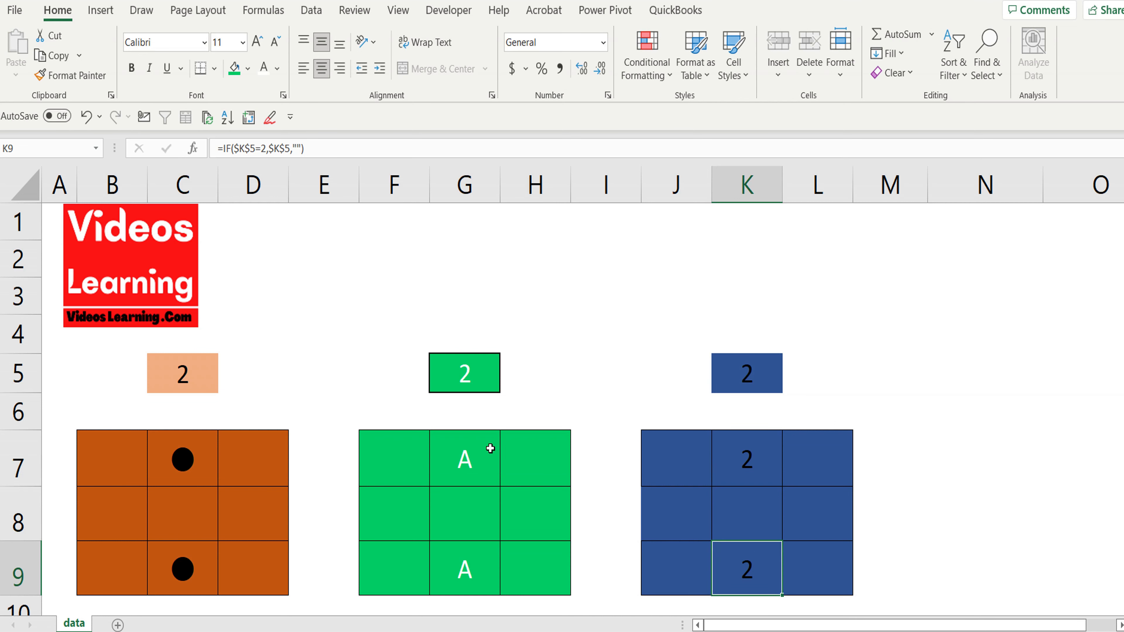
click(490, 448)
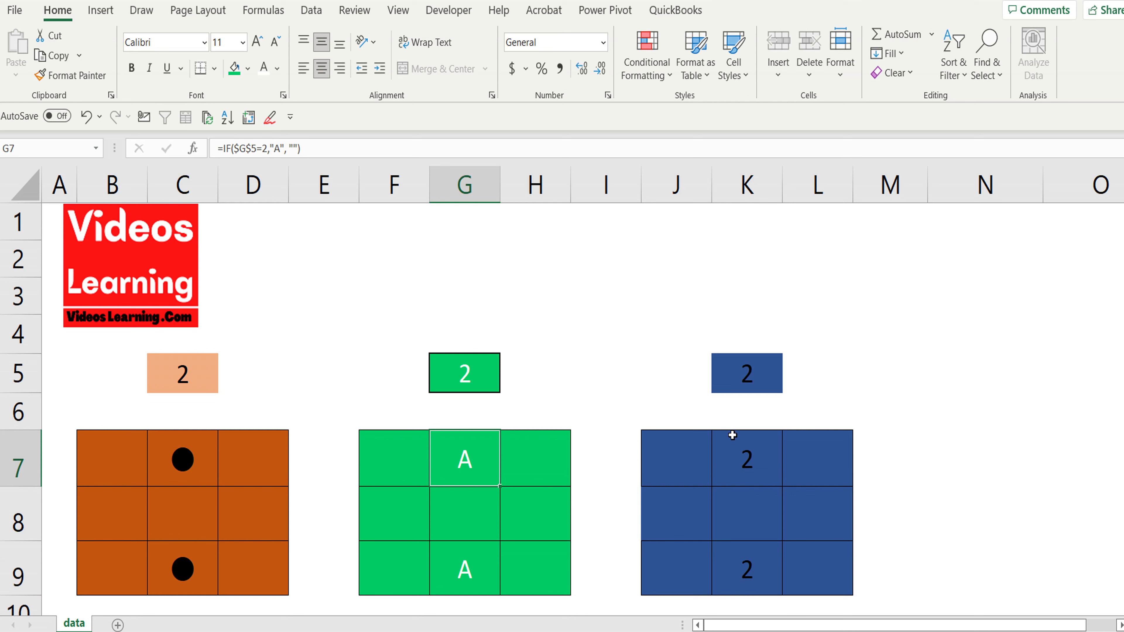
click(730, 445)
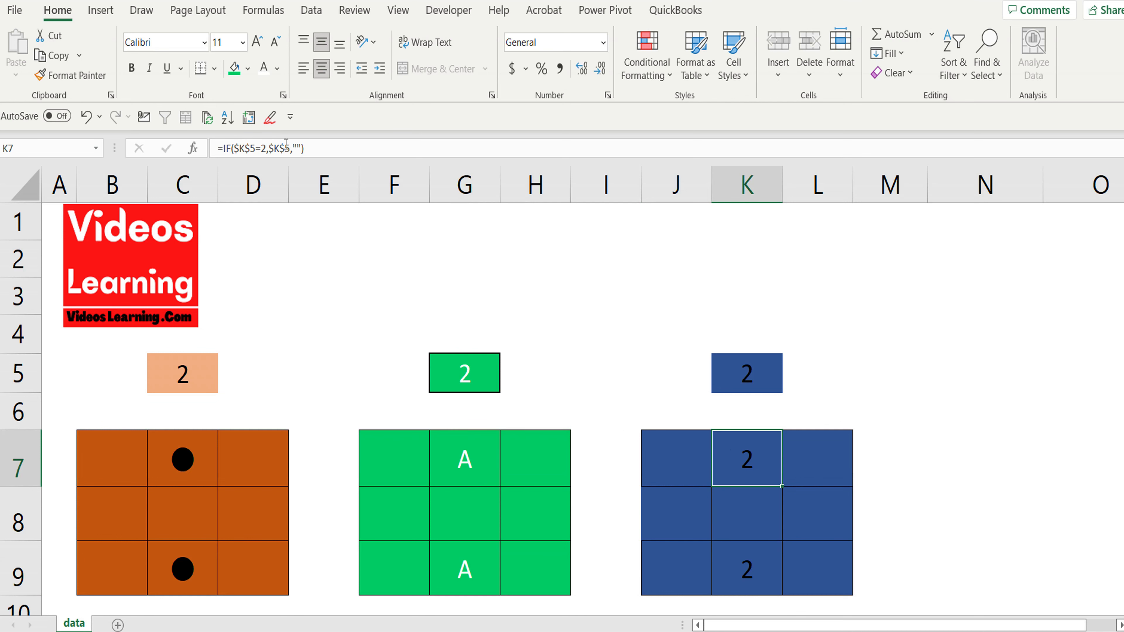
click(473, 451)
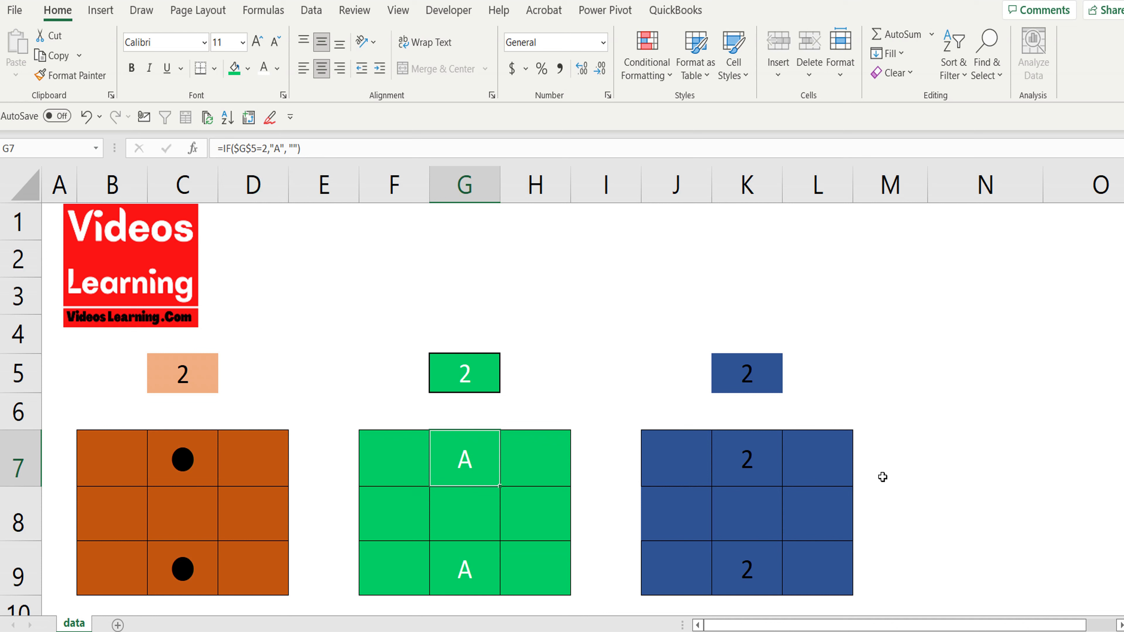
click(756, 469)
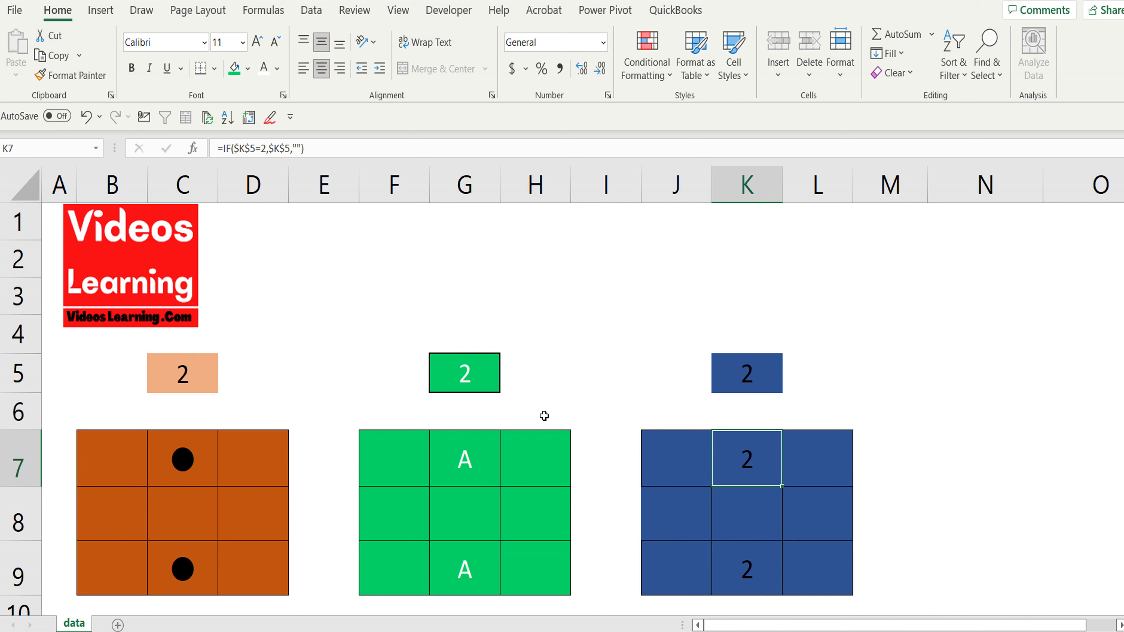
Step: Set the dice value in C5 to 3
click(201, 372)
text(3)
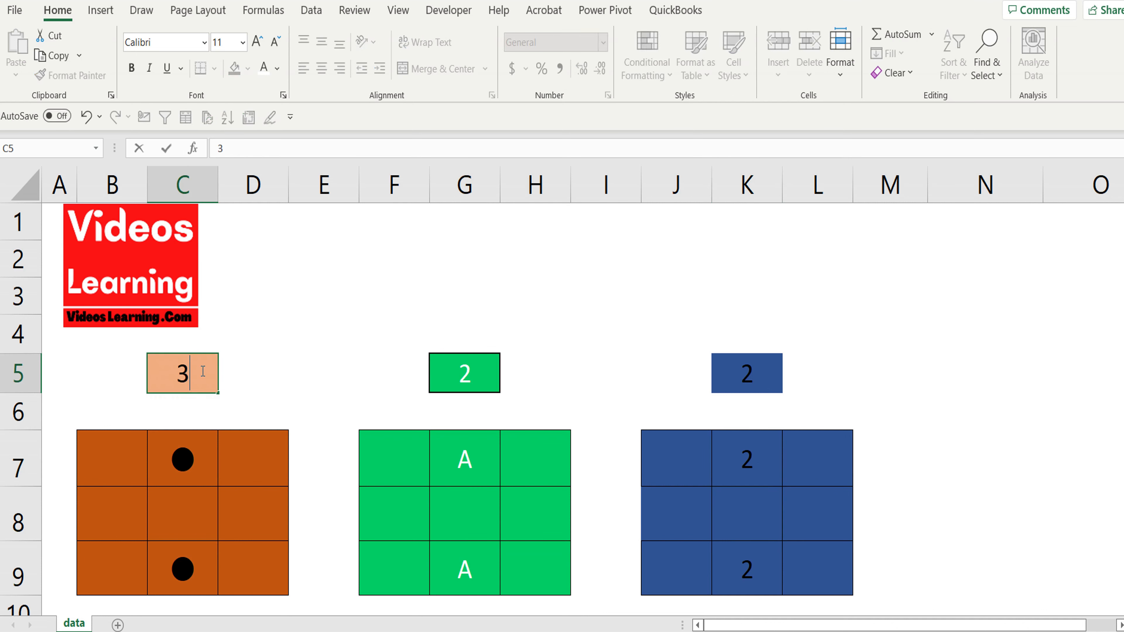
key(Return)
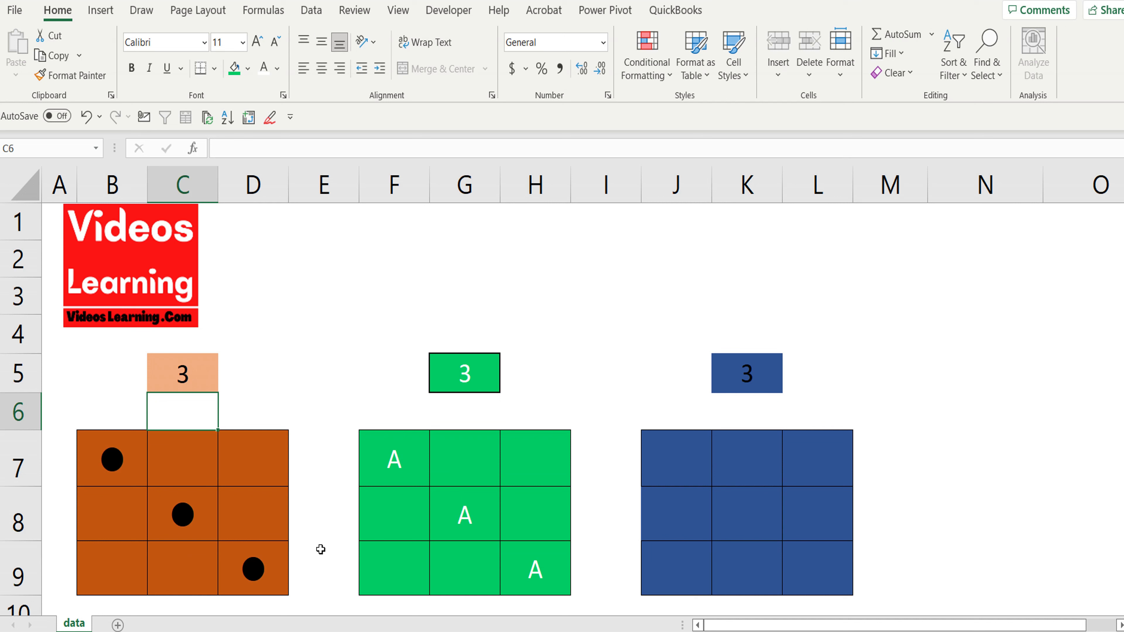
Step: Copy K7's formula into J7 and change its condition to =3
click(737, 472)
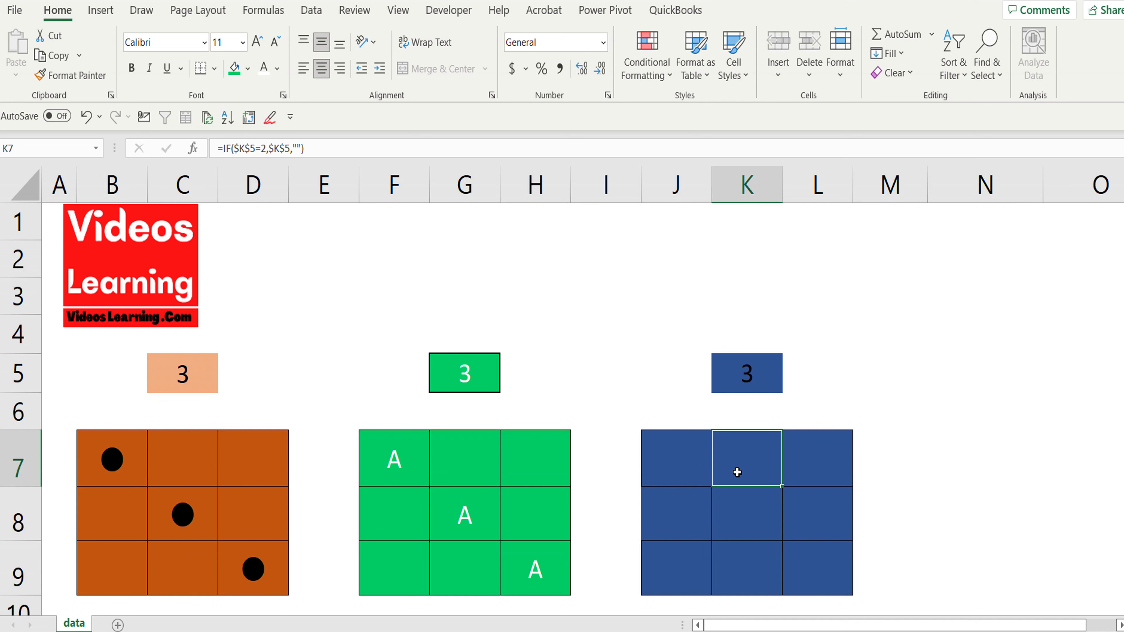
key(ctrl+c)
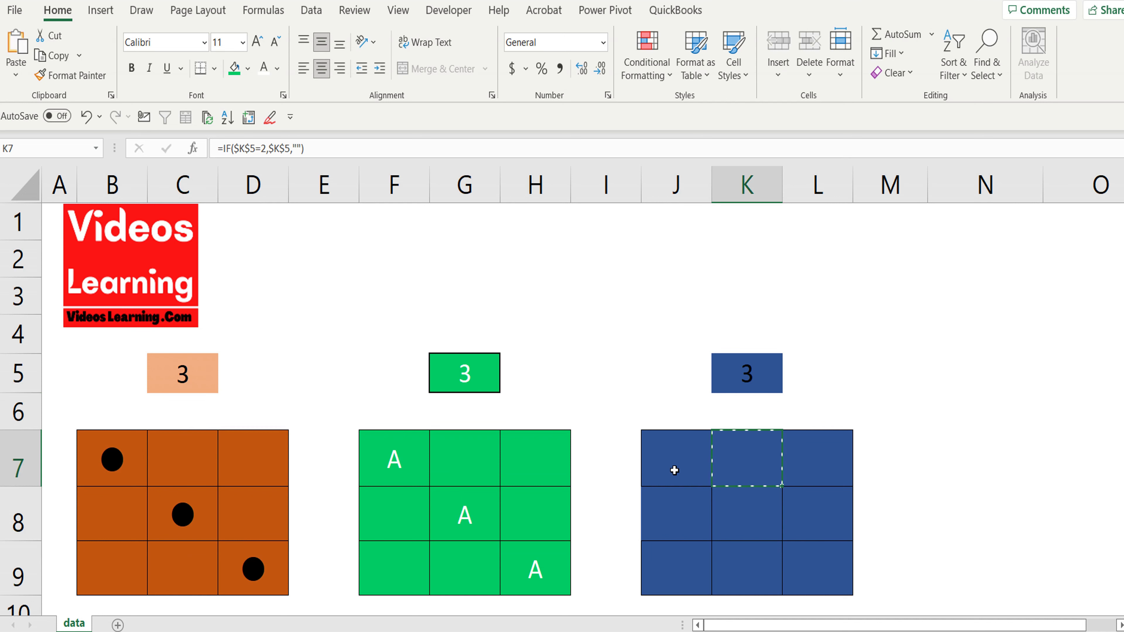
click(675, 470)
key(ctrl+v)
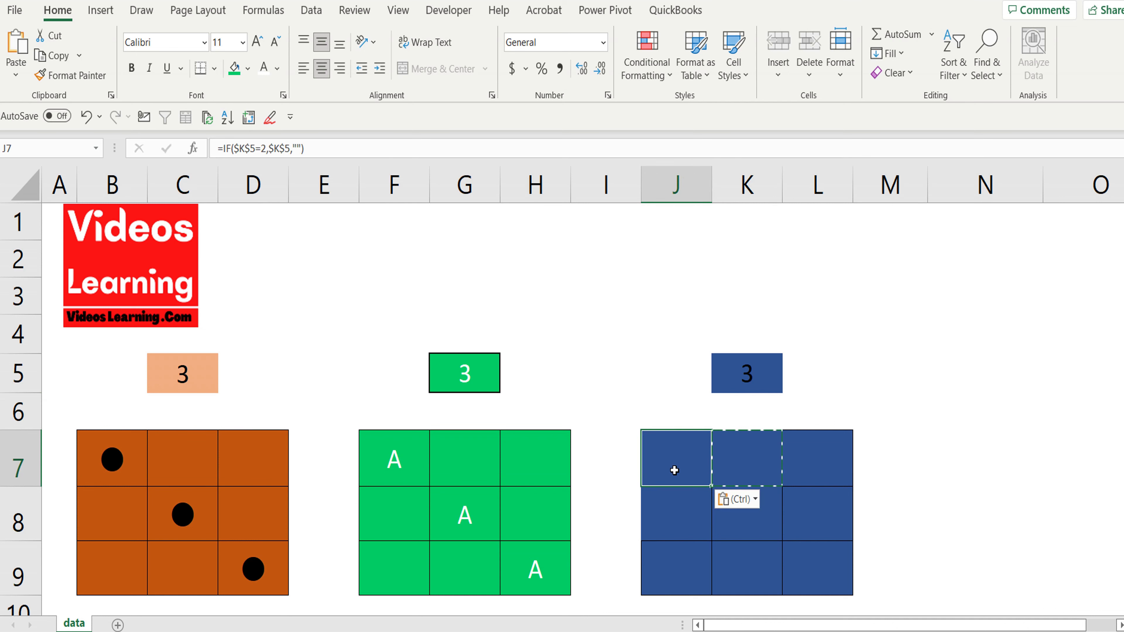
double_click(674, 470)
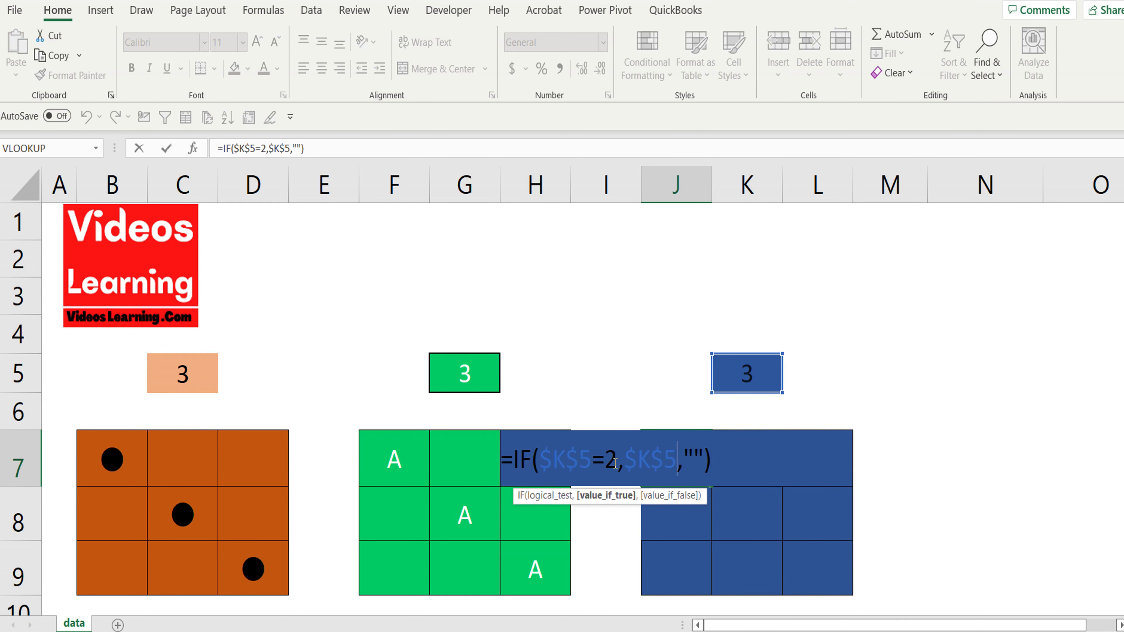
click(616, 463)
key(BackSpace)
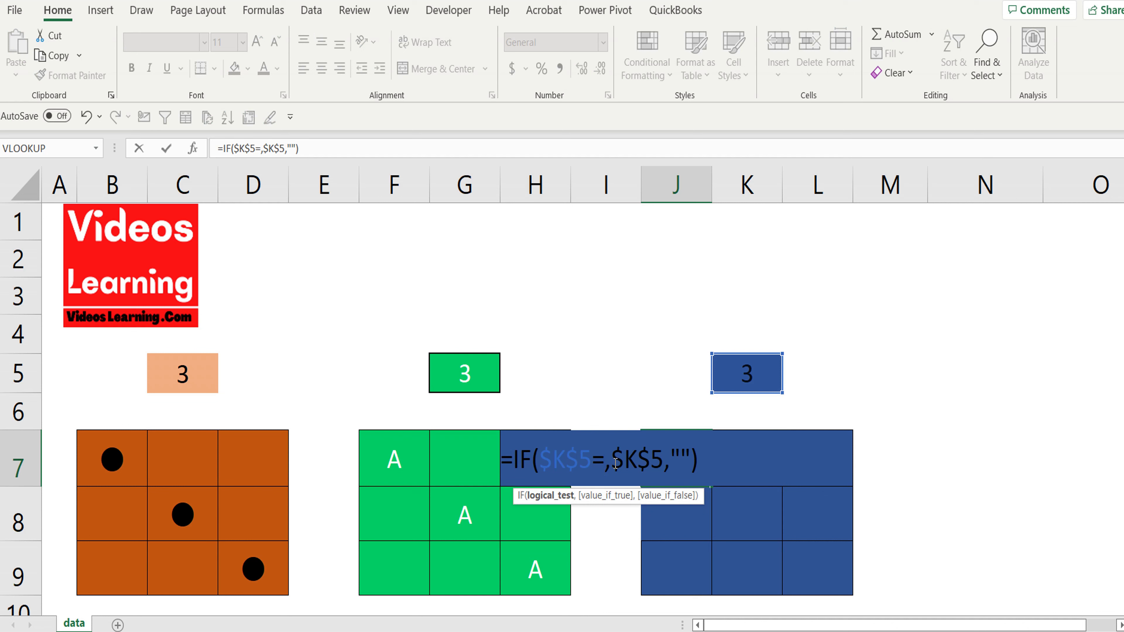
text(3)
key(Return)
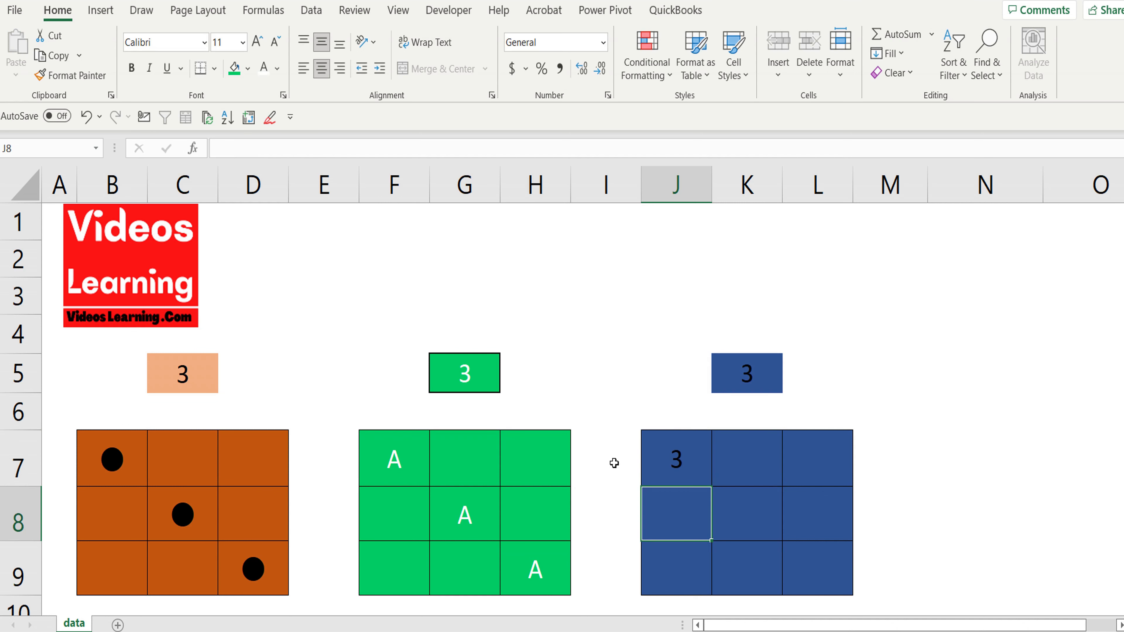
Step: Copy J7's formula =IF($K$5=3,$K$5,"") into L9
click(674, 447)
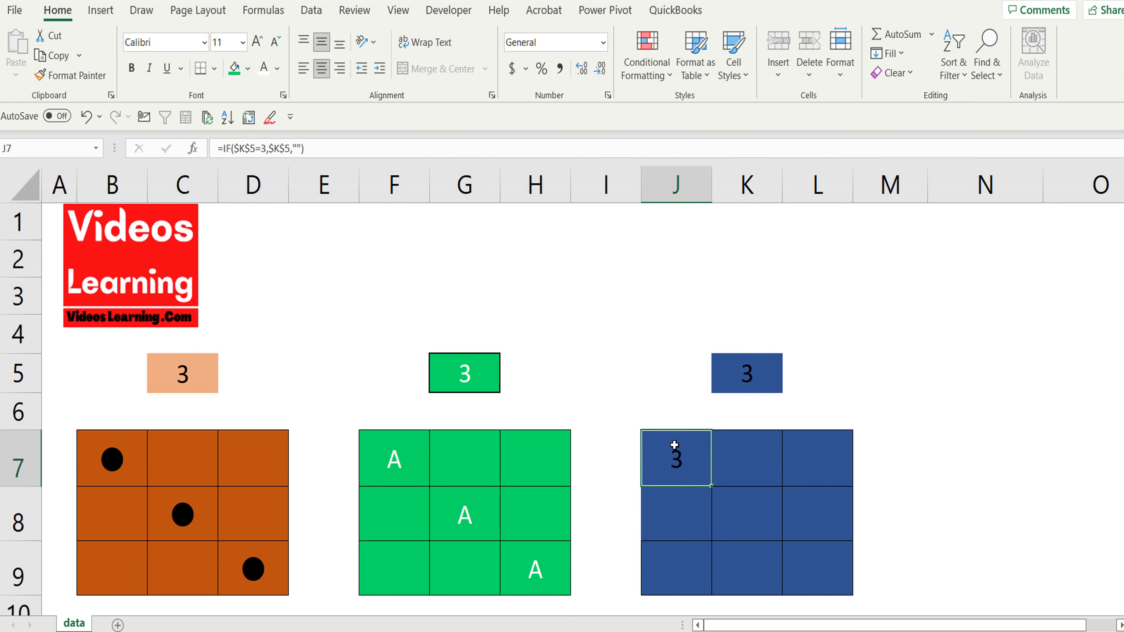
key(ctrl+c)
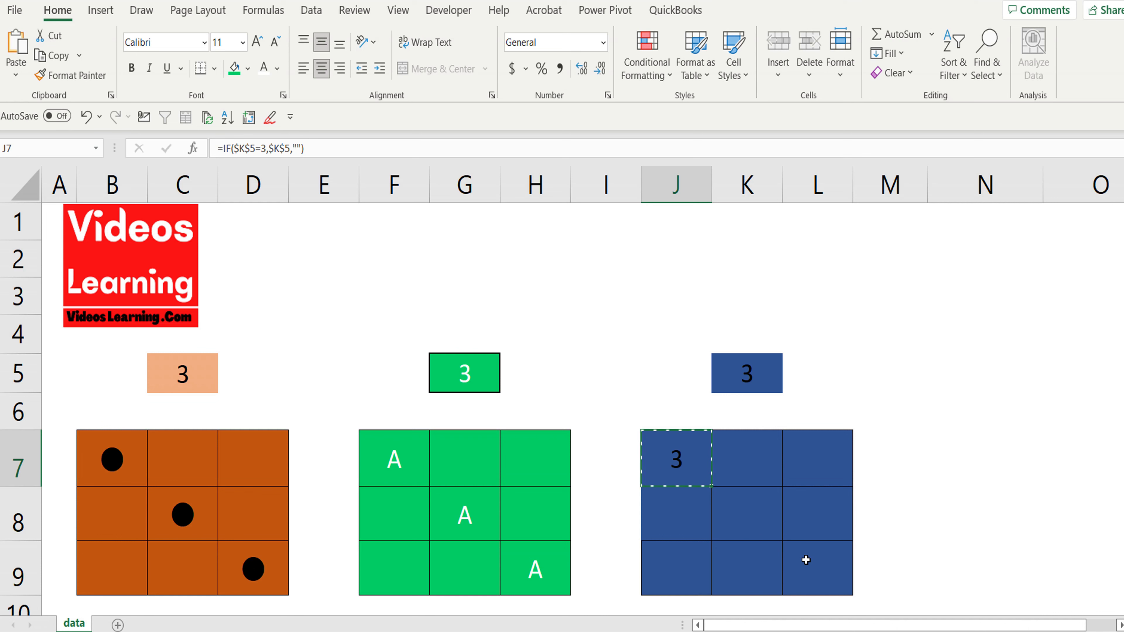
click(805, 559)
key(ctrl+v)
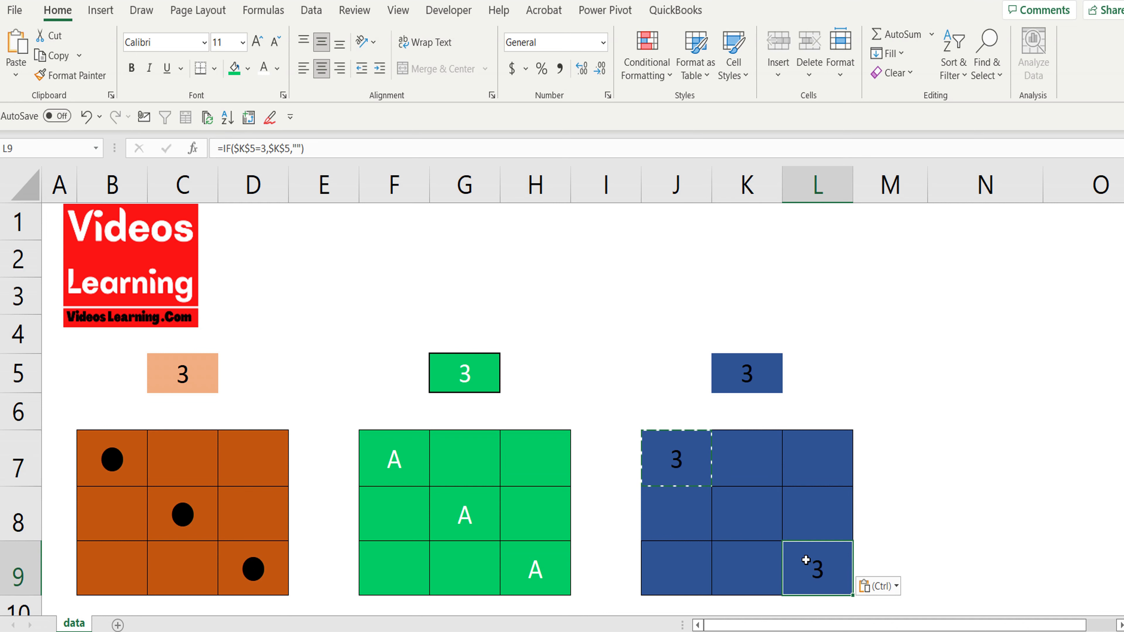
click(739, 510)
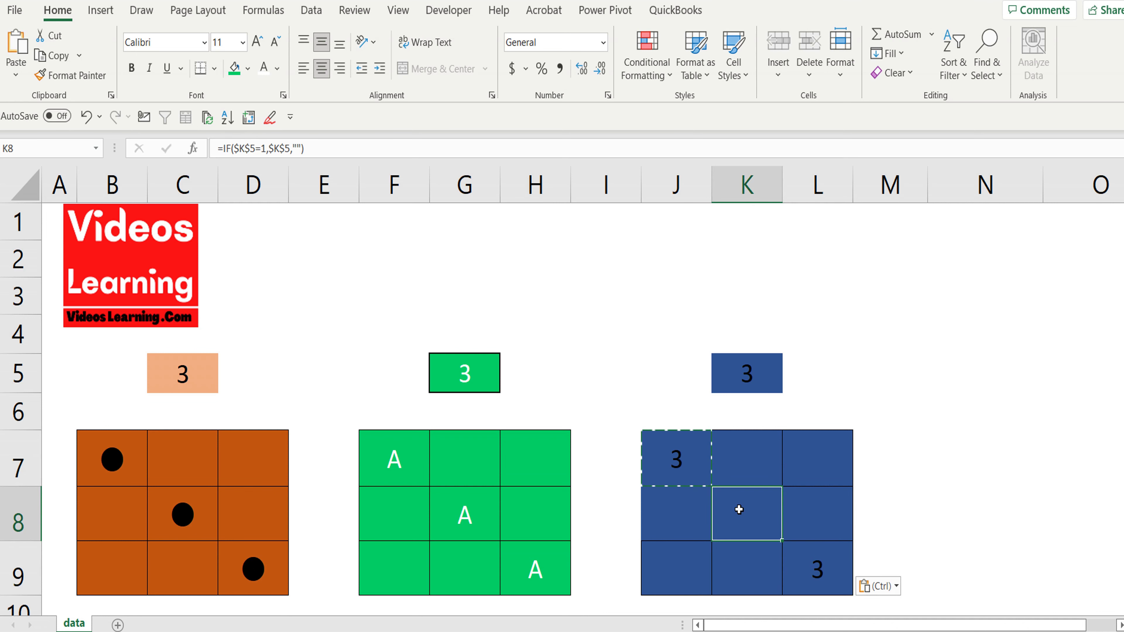
Step: Wrap K8's condition in OR so it tests $K$5=1 or K5=3
double_click(739, 509)
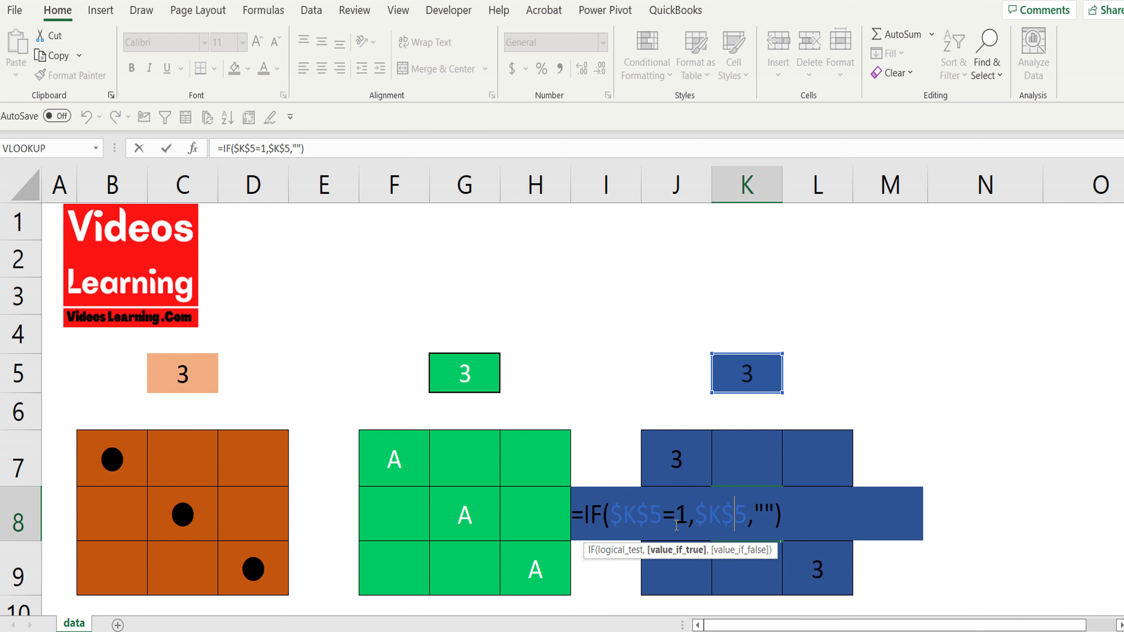
click(693, 519)
click(603, 519)
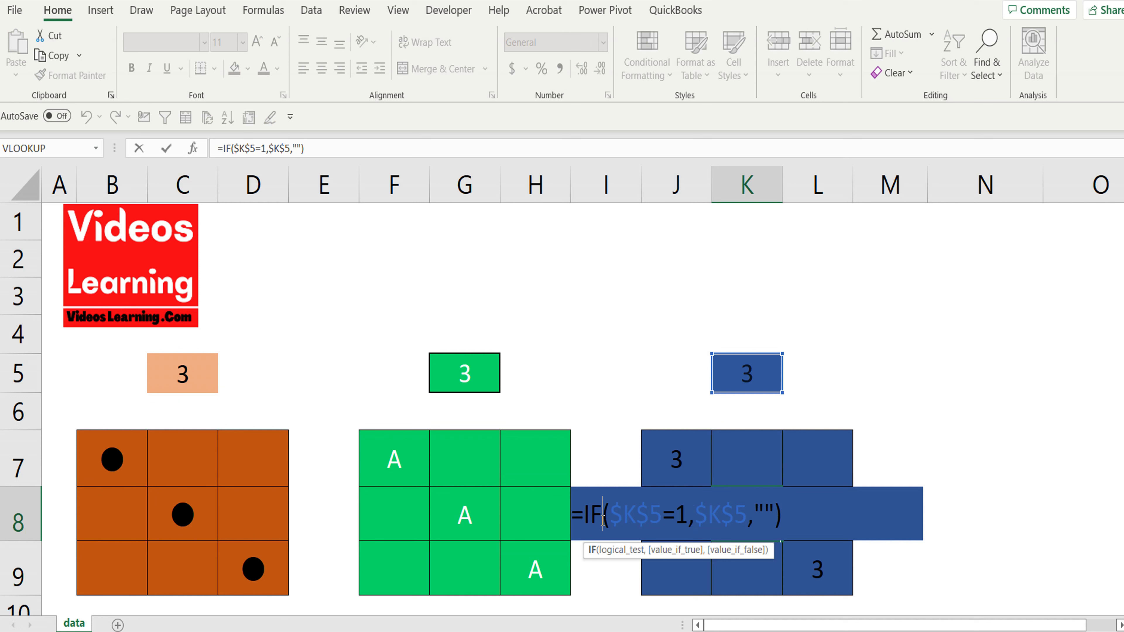
text((o)
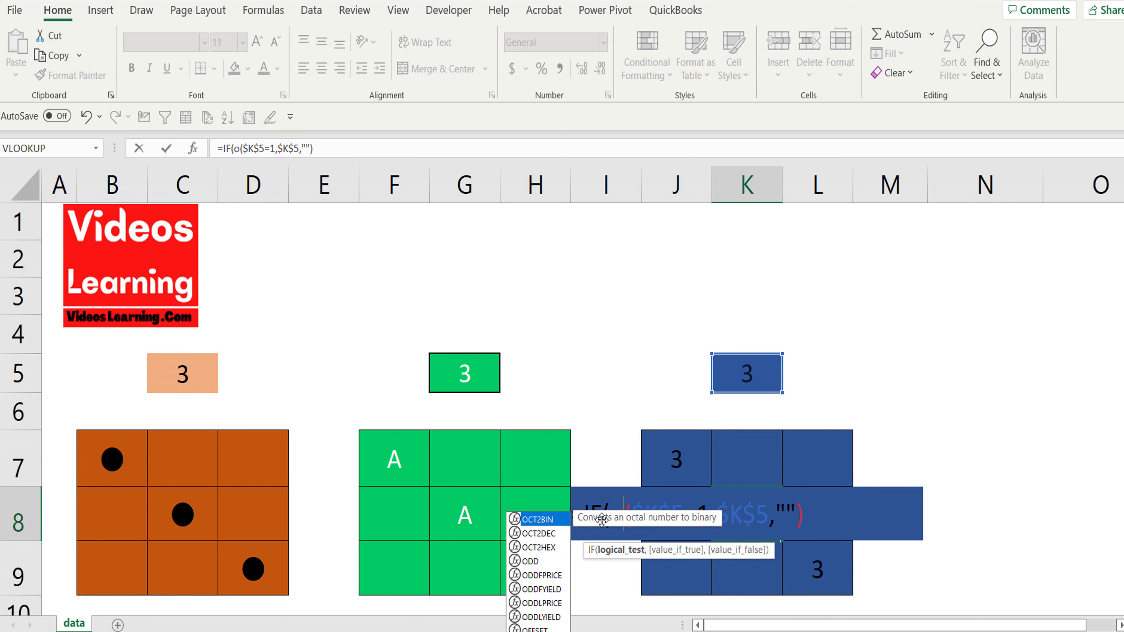
text(r)
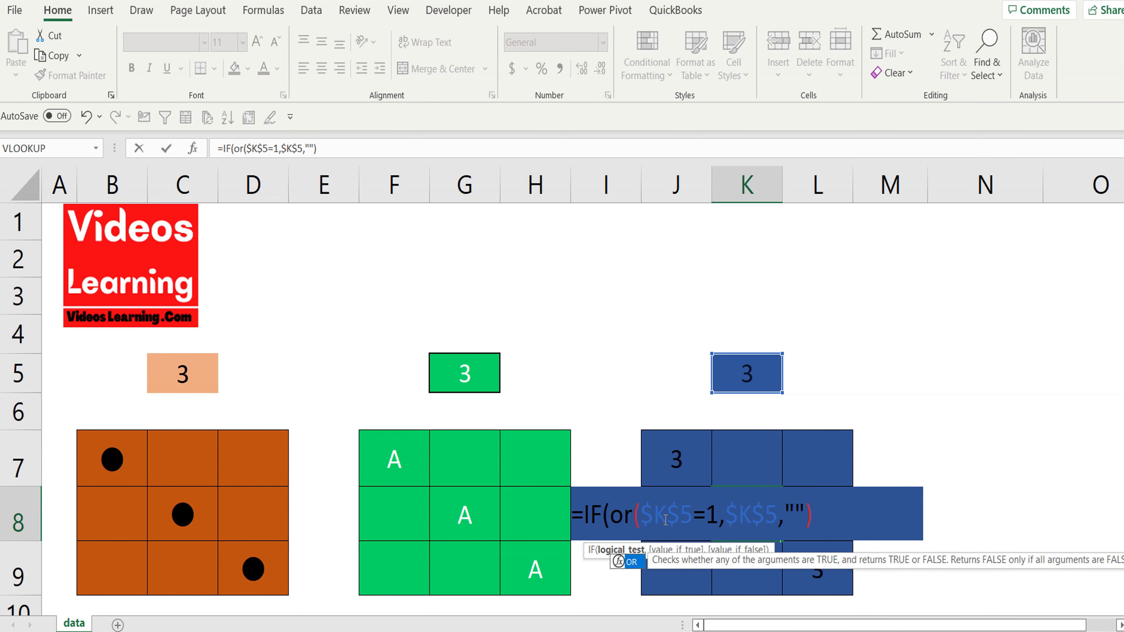
click(727, 514)
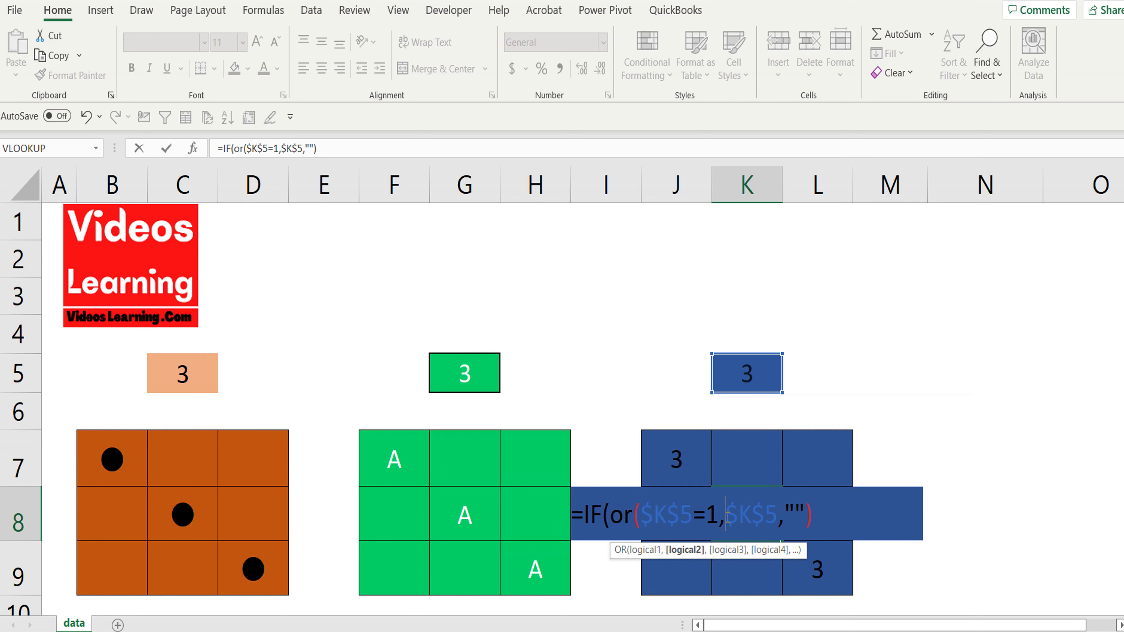
text(k)
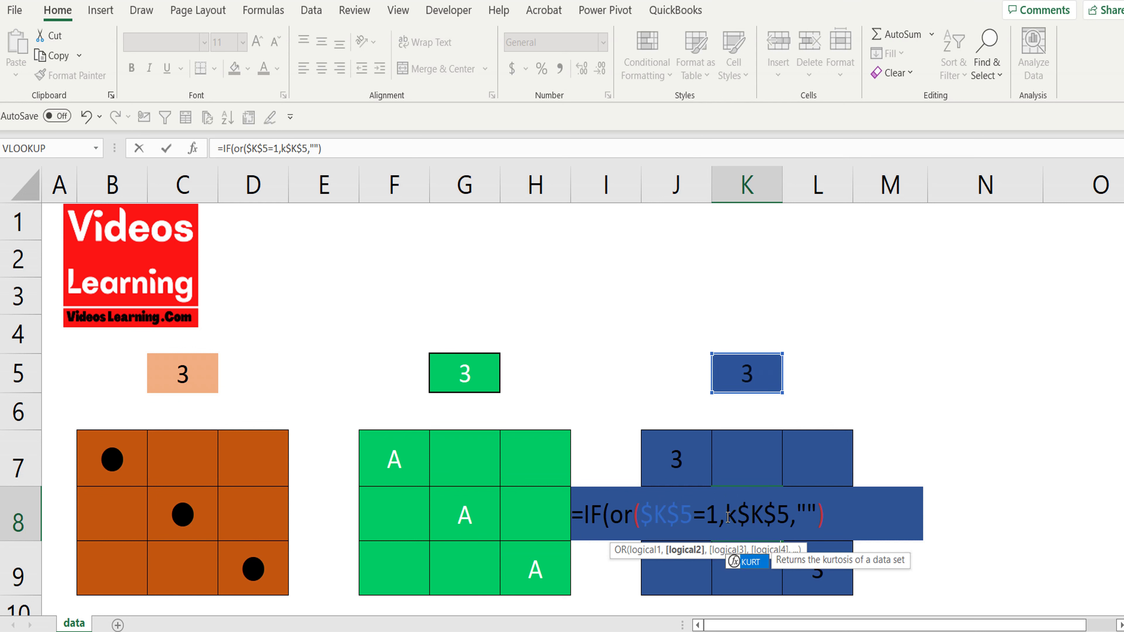
text(5)
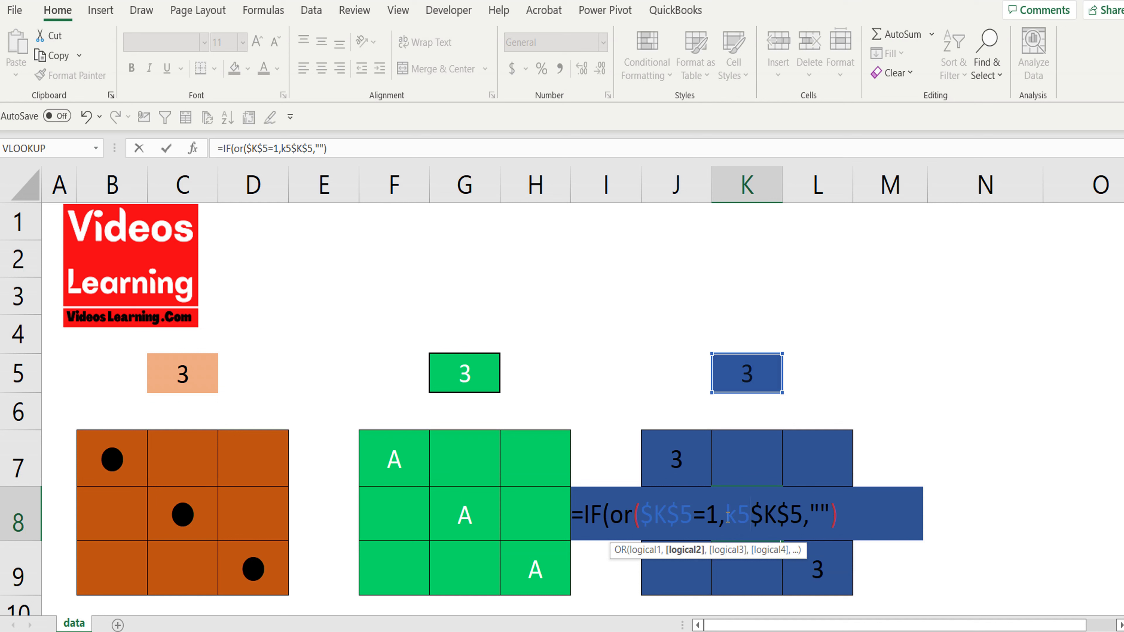
text(=)
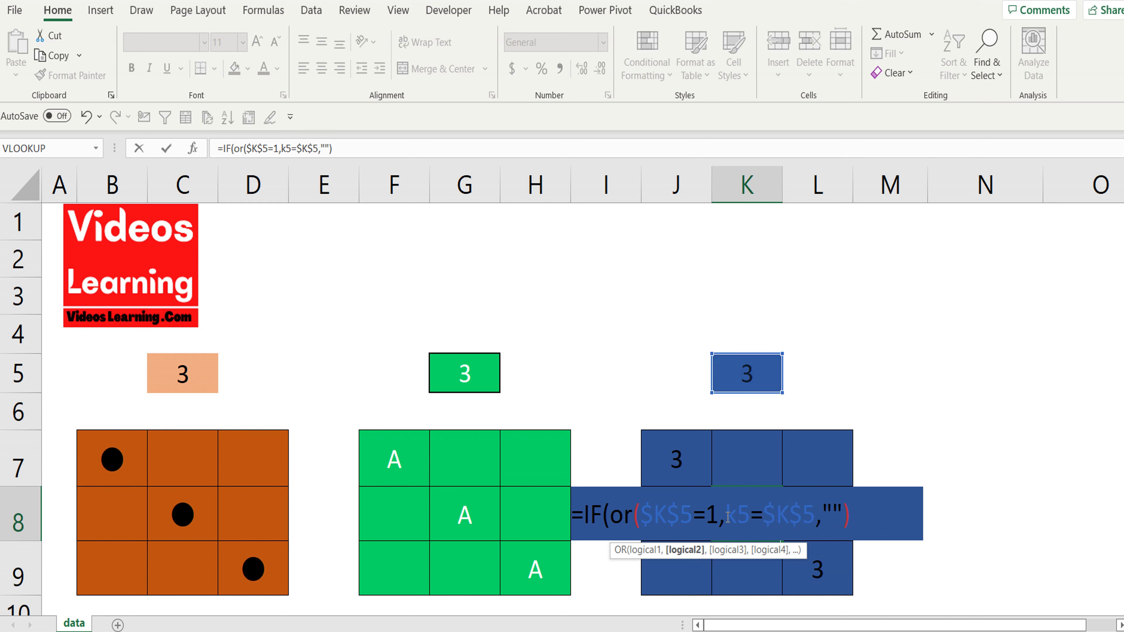
text(3,)
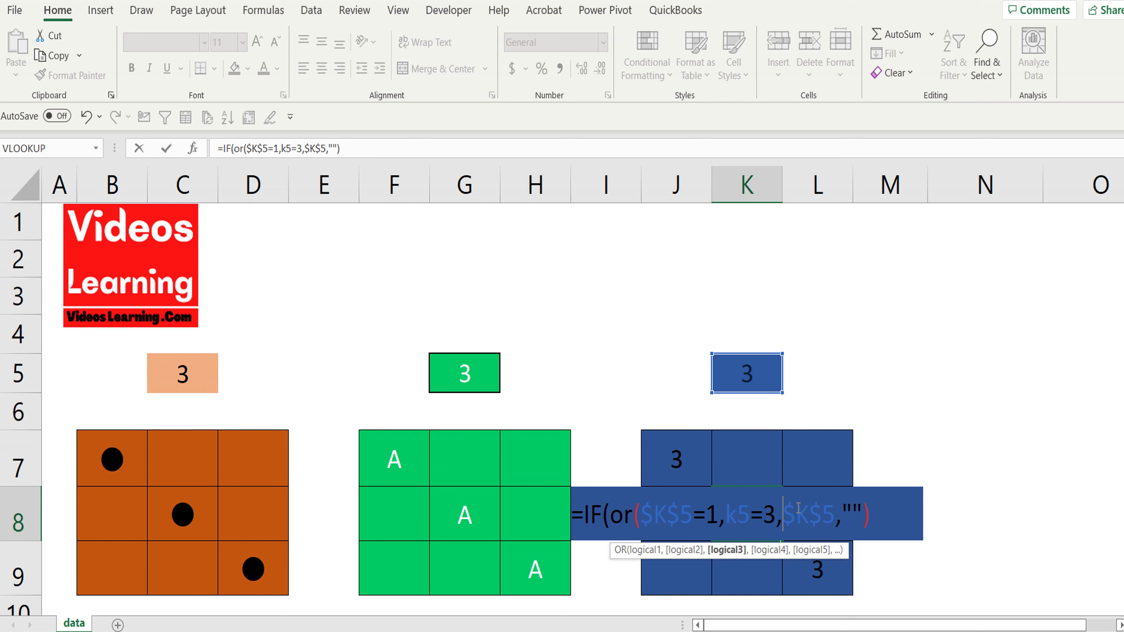
key(BackSpace)
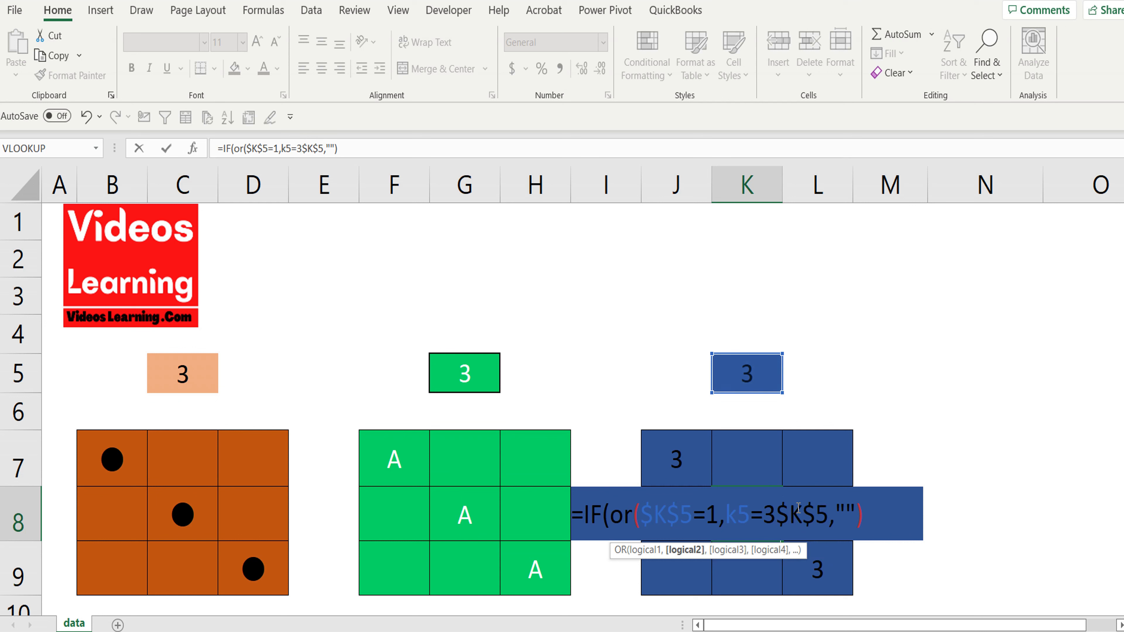
text())
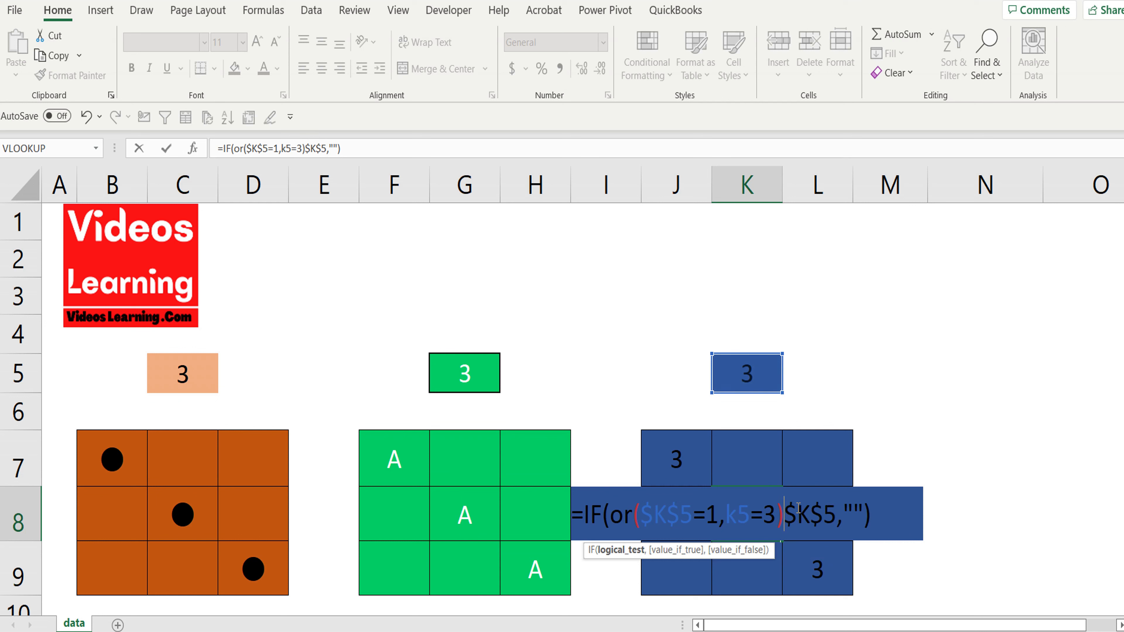
text(,)
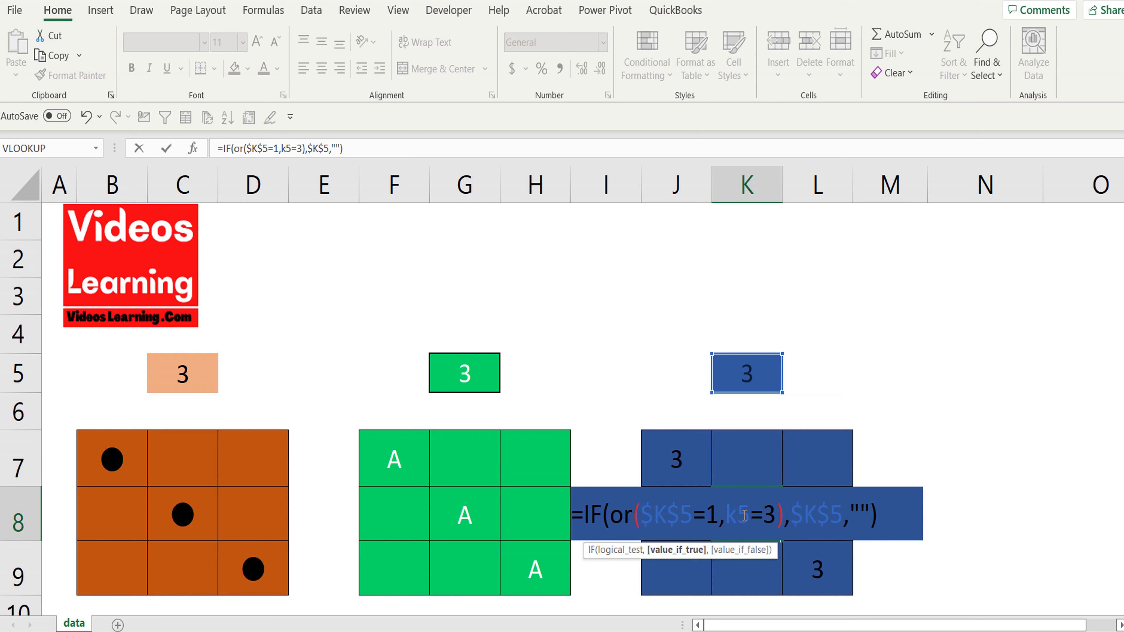
key(Return)
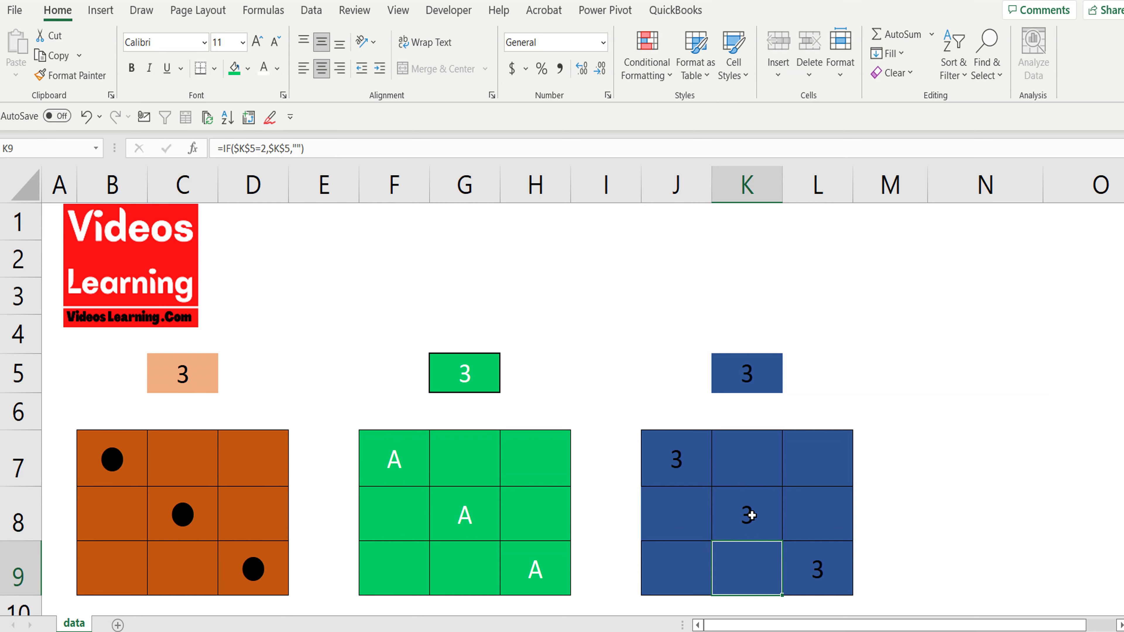
Step: Make the new K5 reference absolute, giving =IF(OR($K$5=1,$K$5=3),$K$5,"") in K8
click(751, 514)
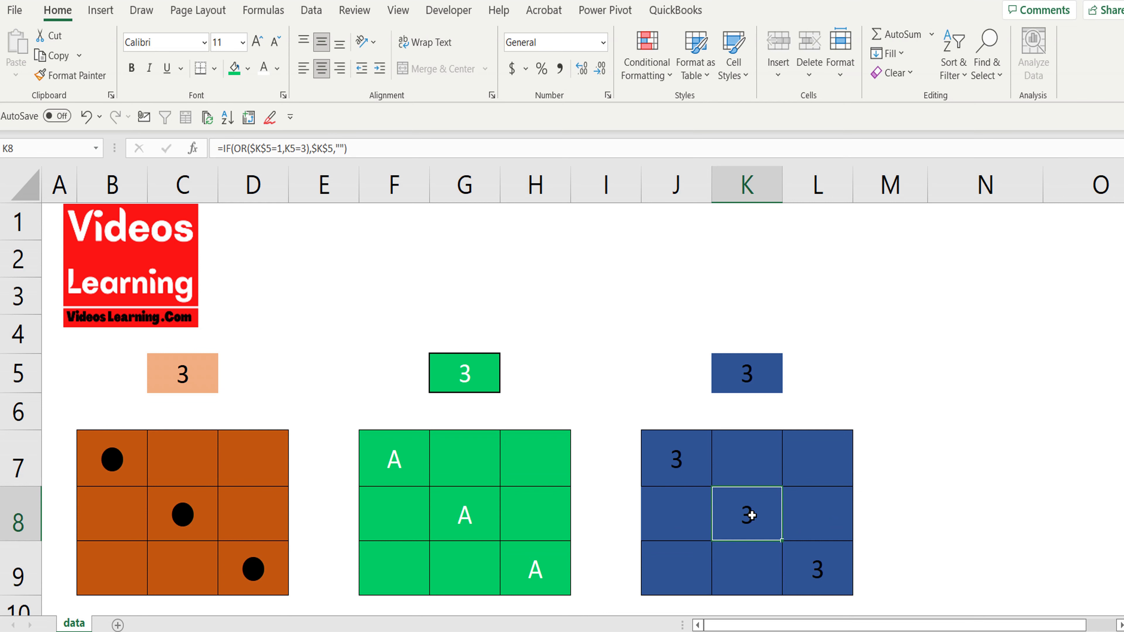
click(298, 148)
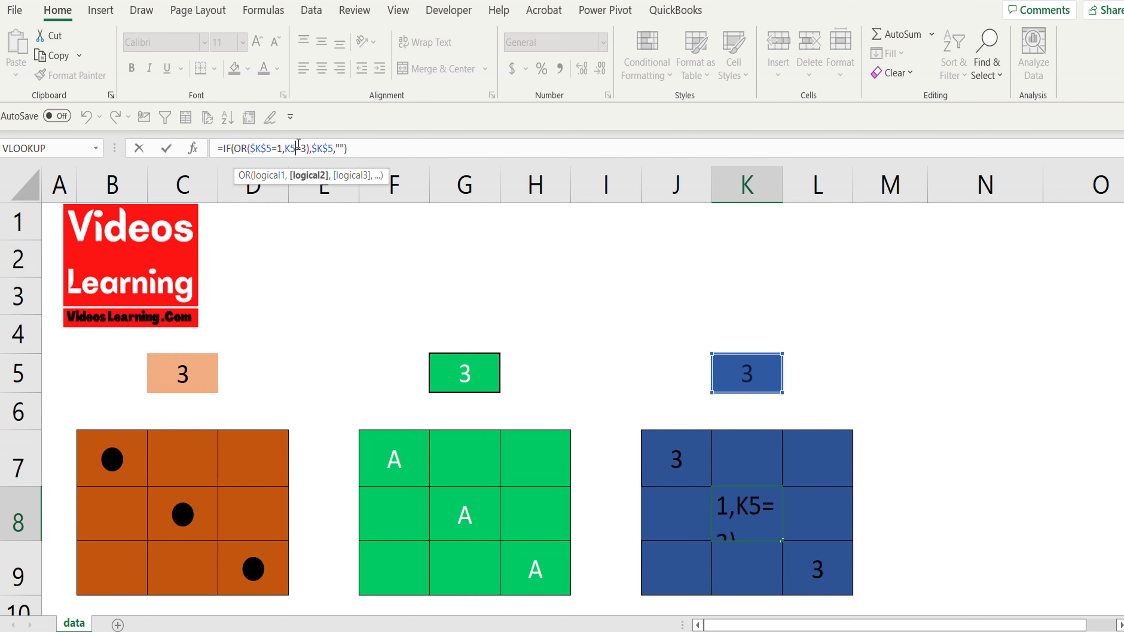
key(F4)
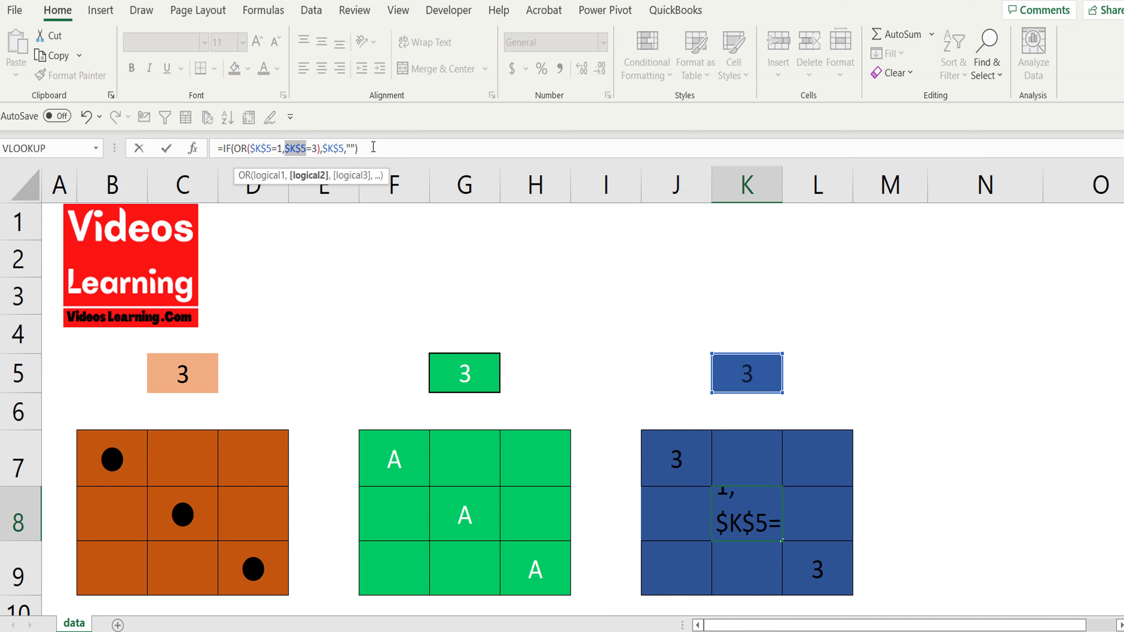
click(372, 147)
key(Return)
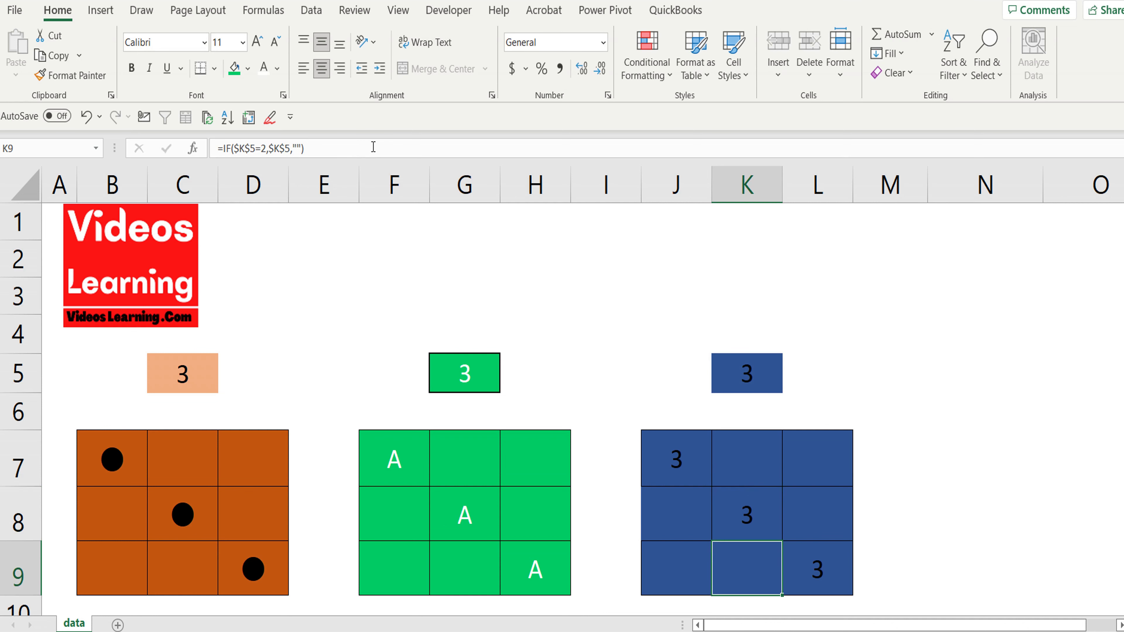
click(745, 518)
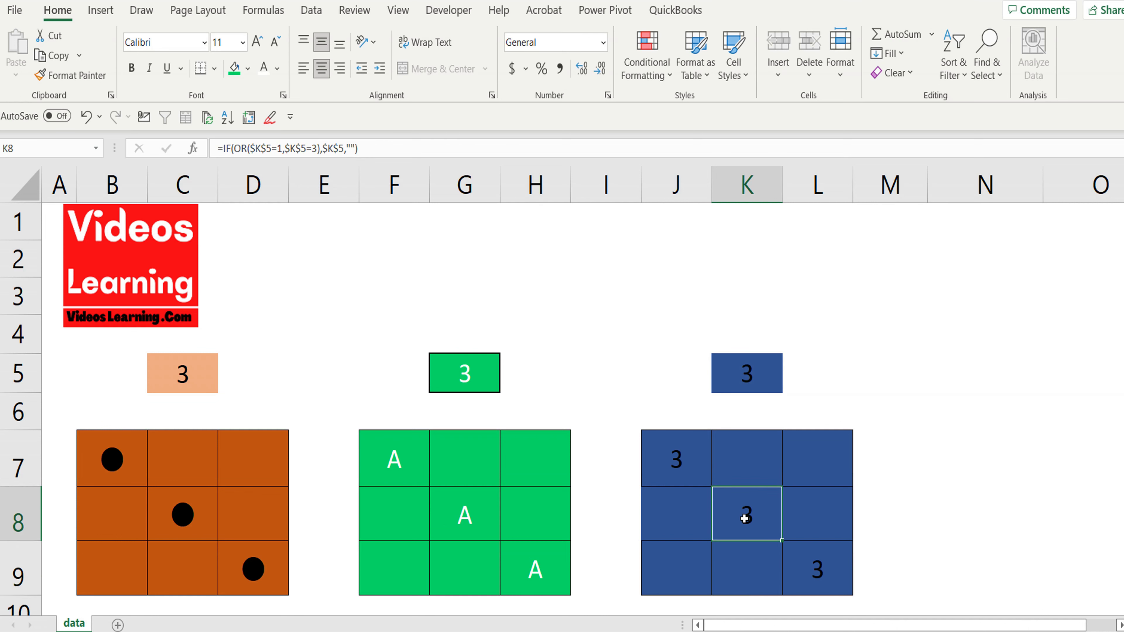
click(834, 567)
Step: Set the dice value in C5 to 4
click(193, 375)
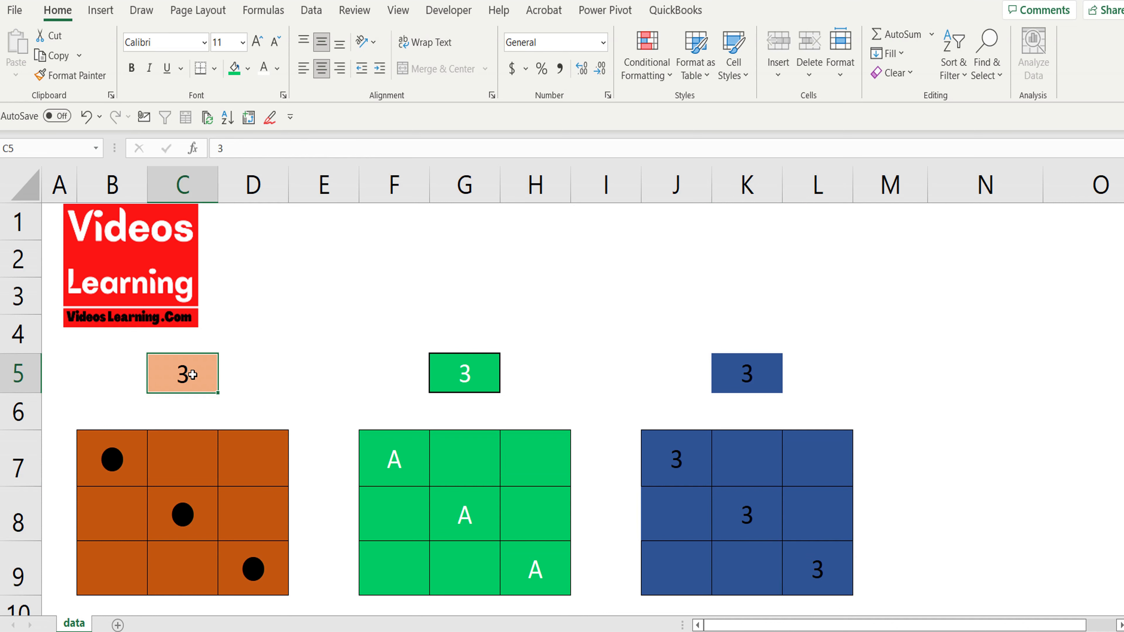
text(4)
key(Return)
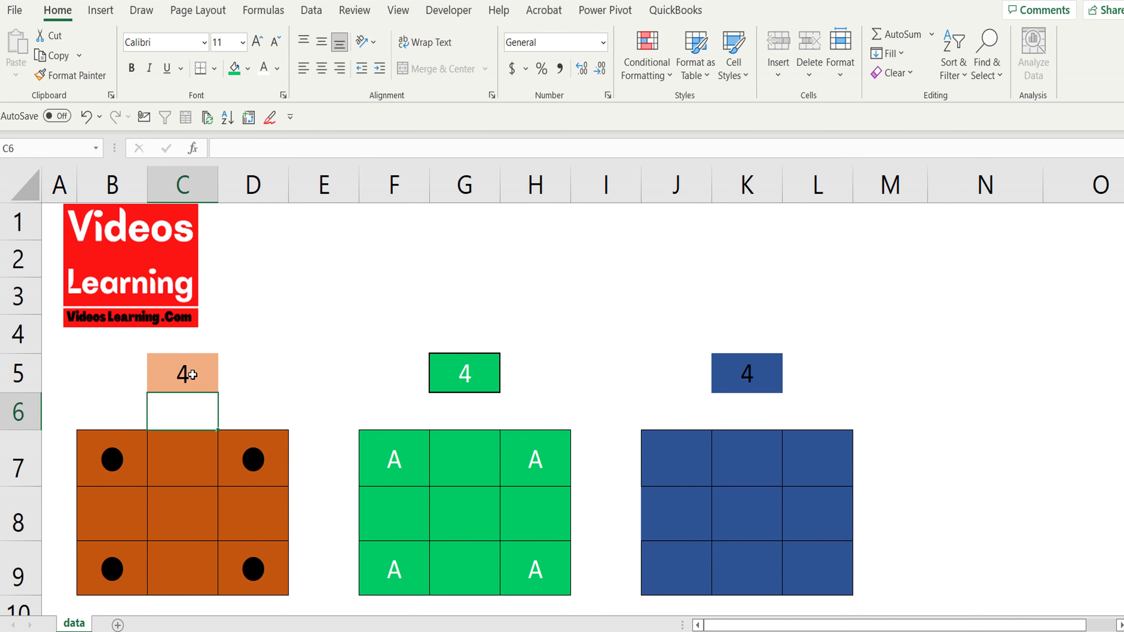
Step: Edit J7 to test OR($K$5=3,K5=4), still returning $K$5
click(772, 516)
key(ctrl+c)
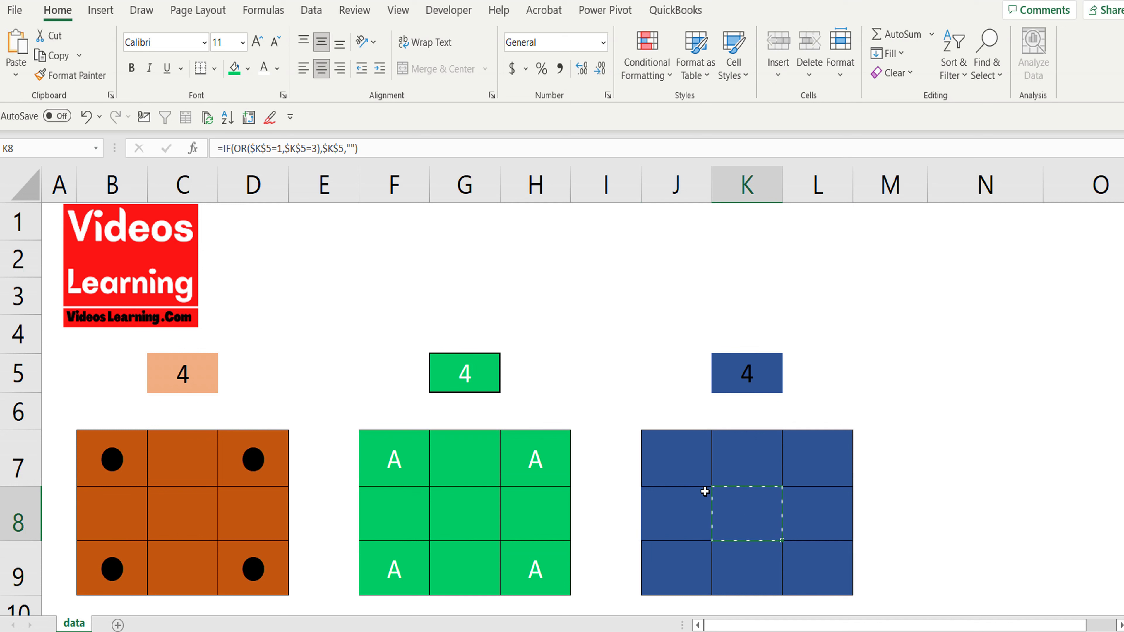
click(676, 467)
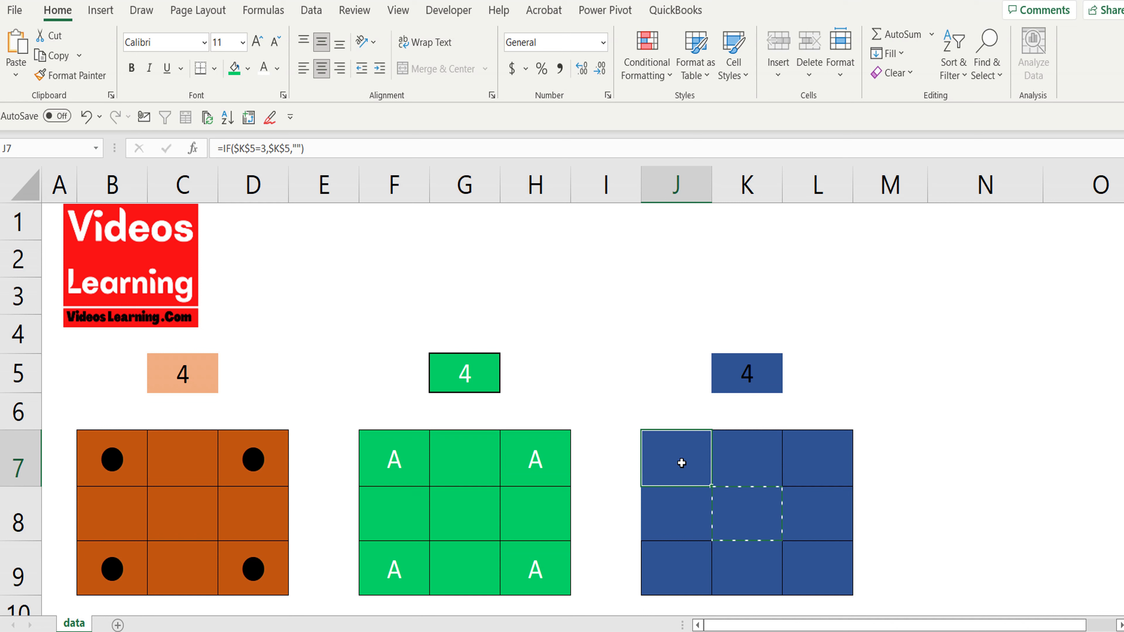
double_click(682, 462)
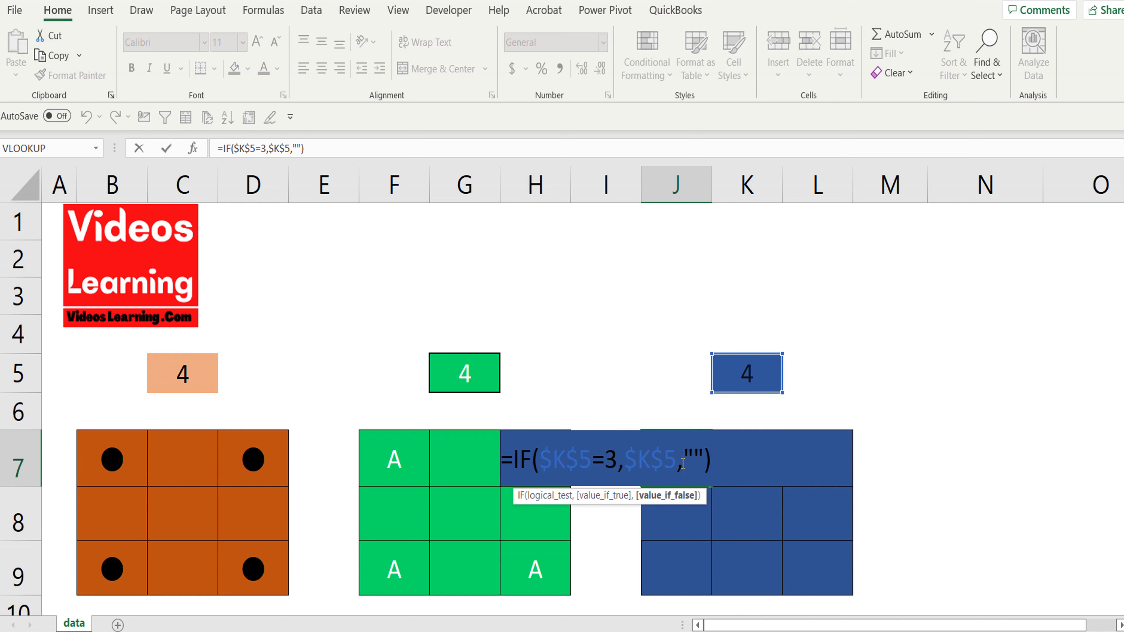
click(537, 464)
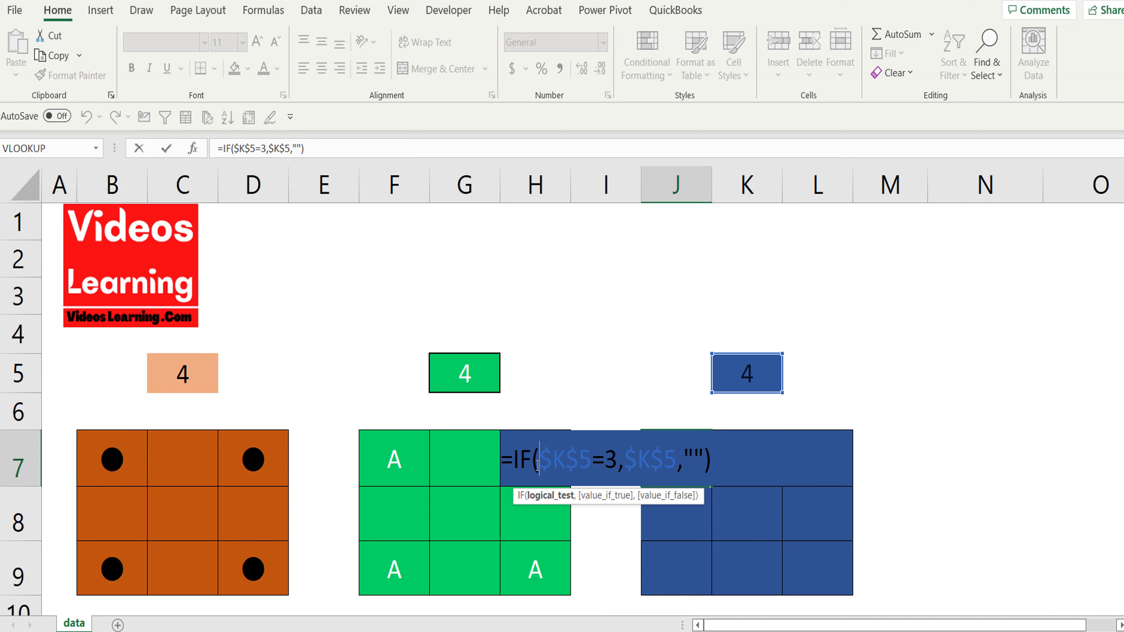
text(or()
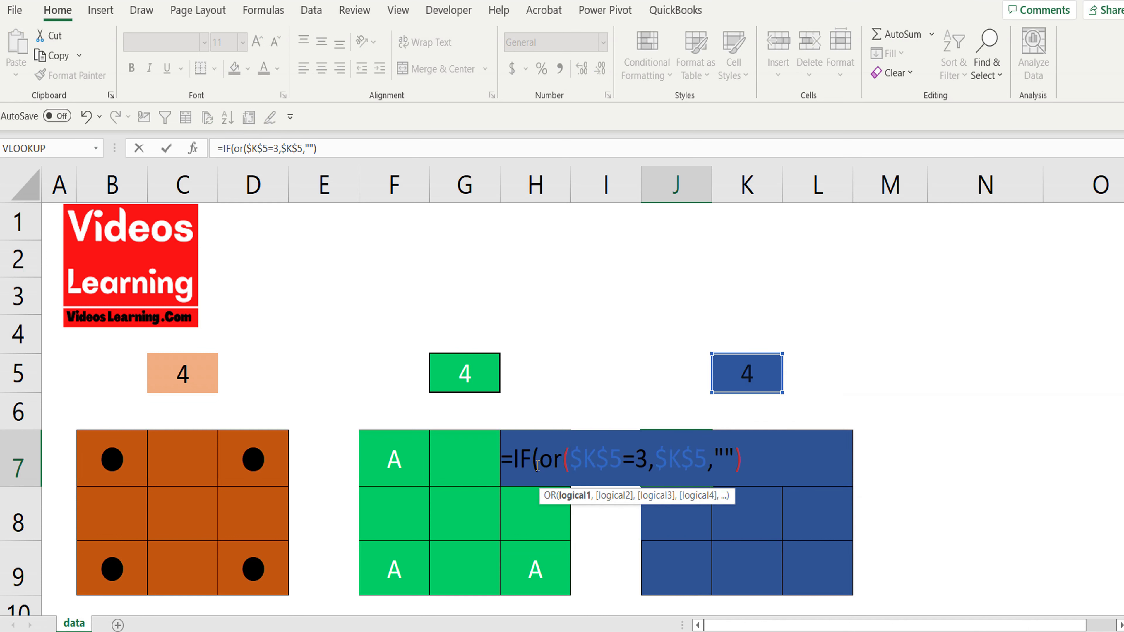
click(660, 460)
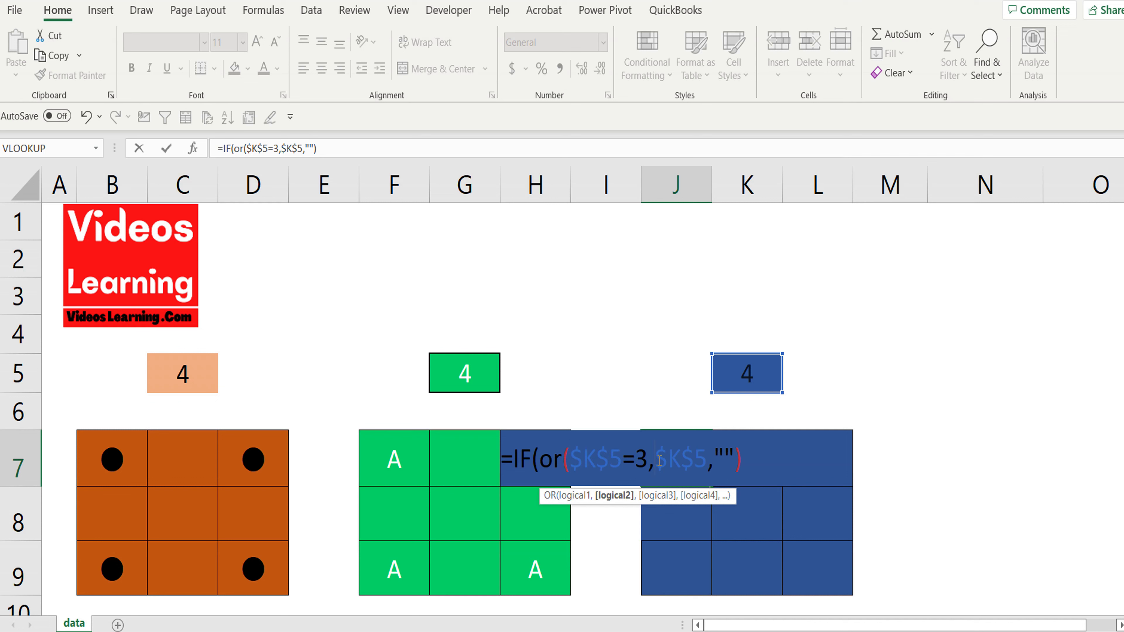
text(k4)
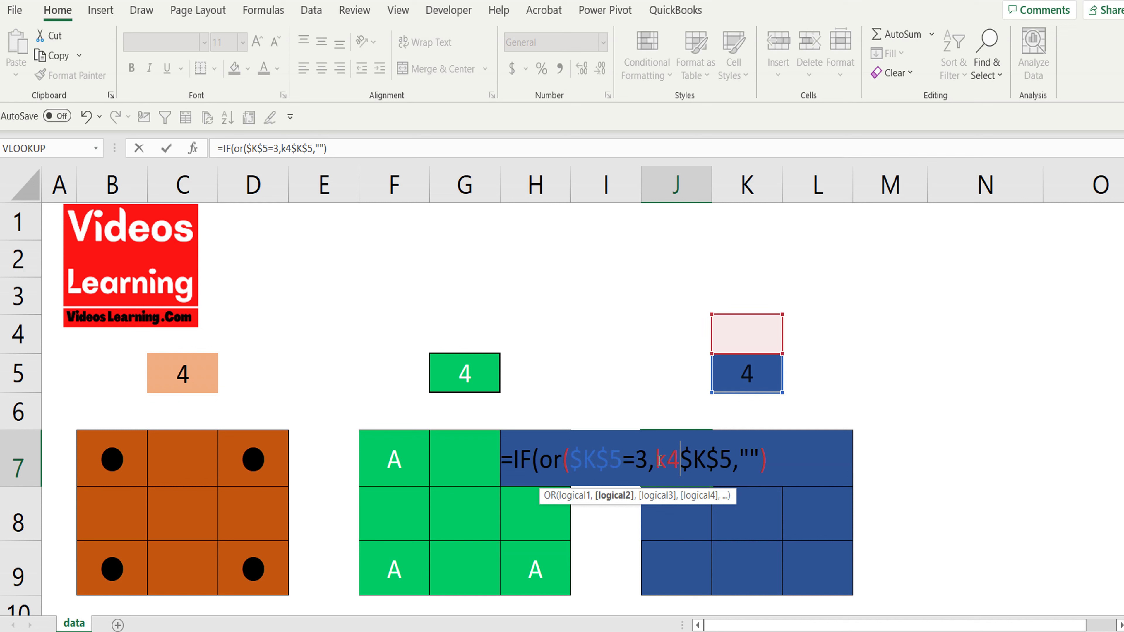
key(BackSpace)
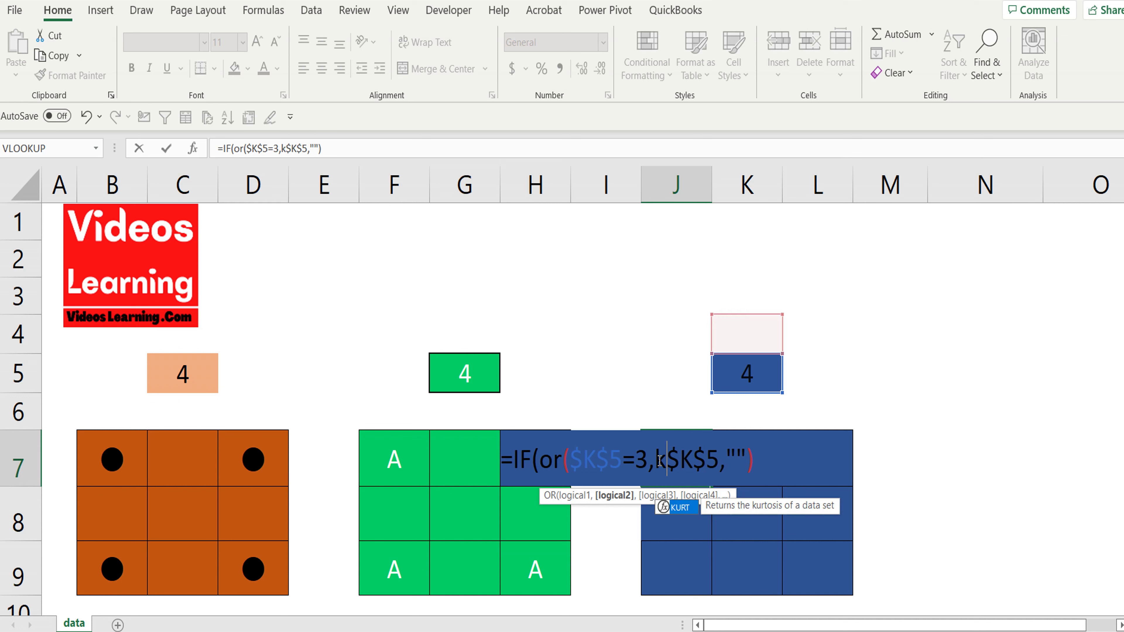
text(5)
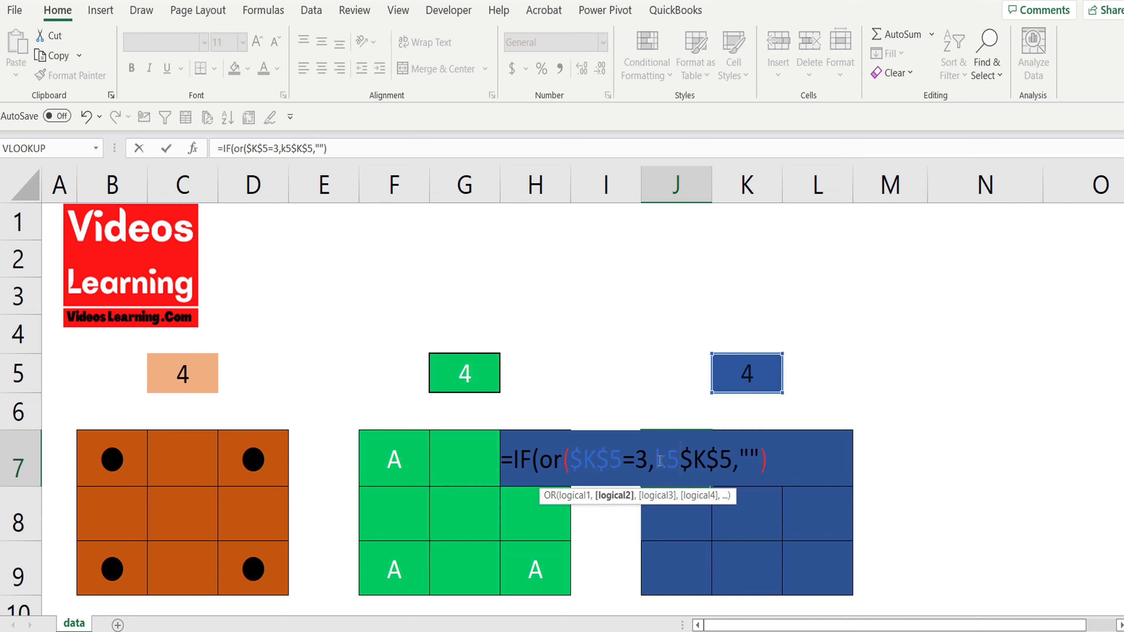
text(=)
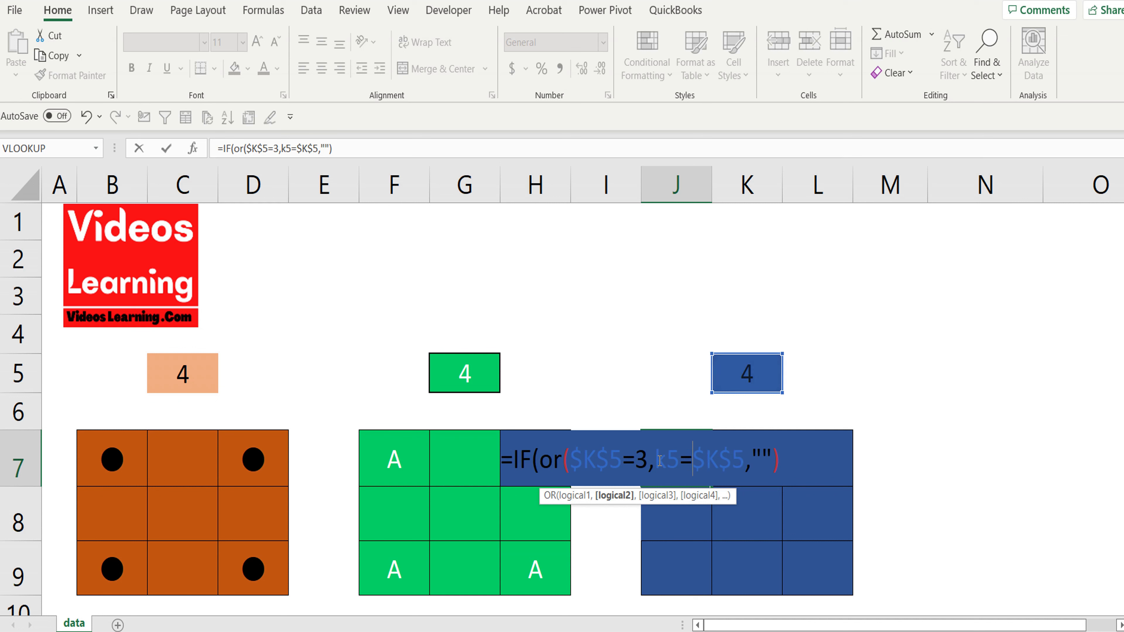
text(4)
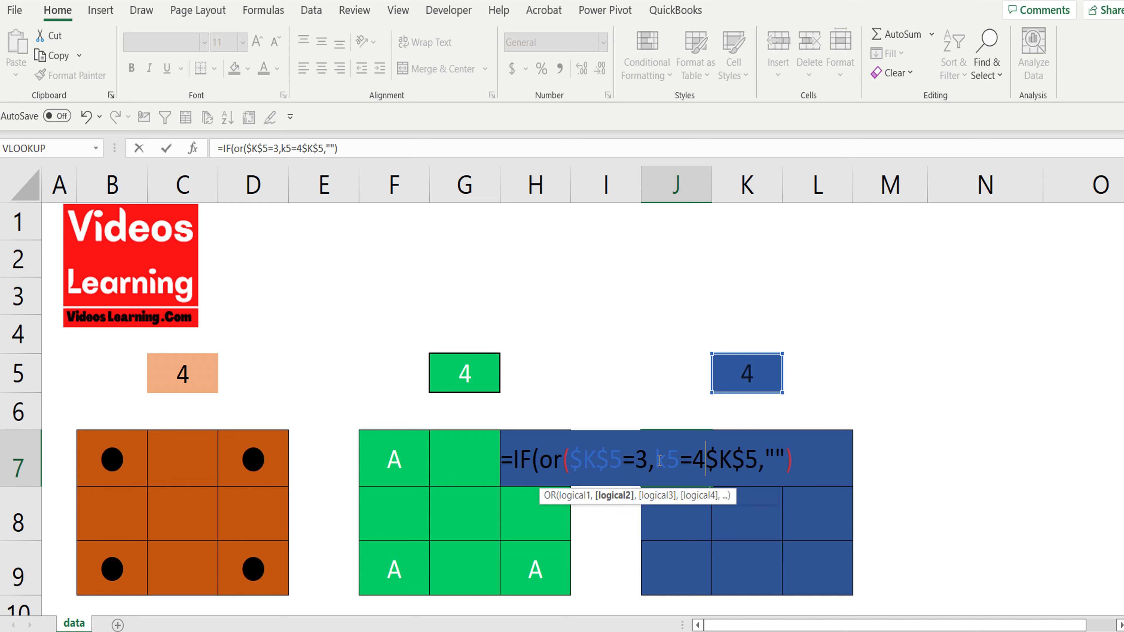
text(,)
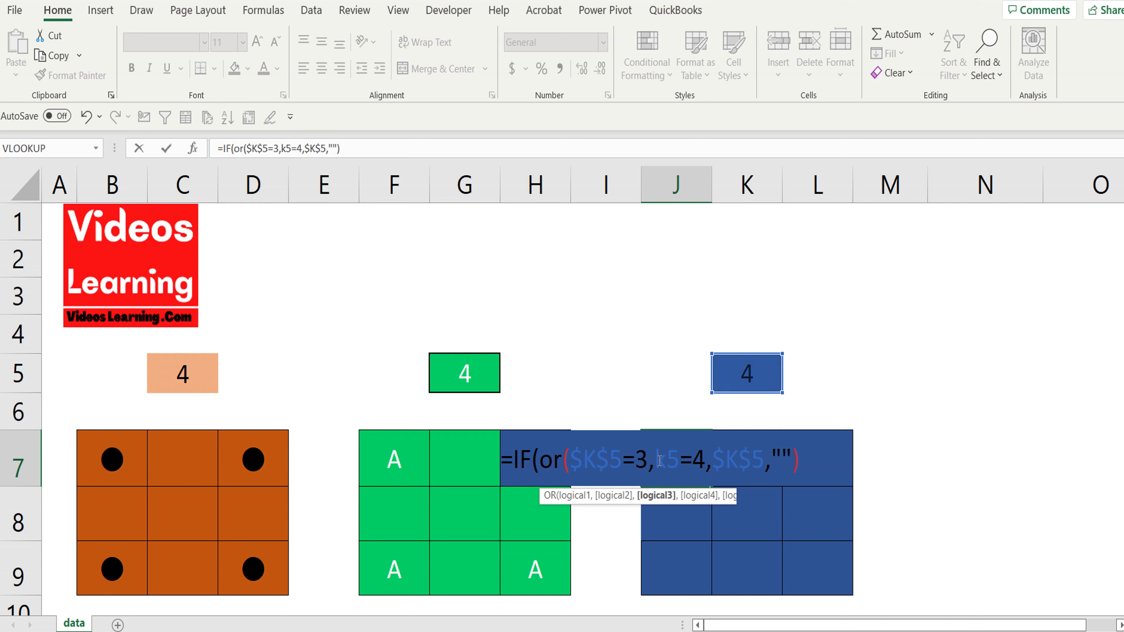
key(BackSpace)
text(),)
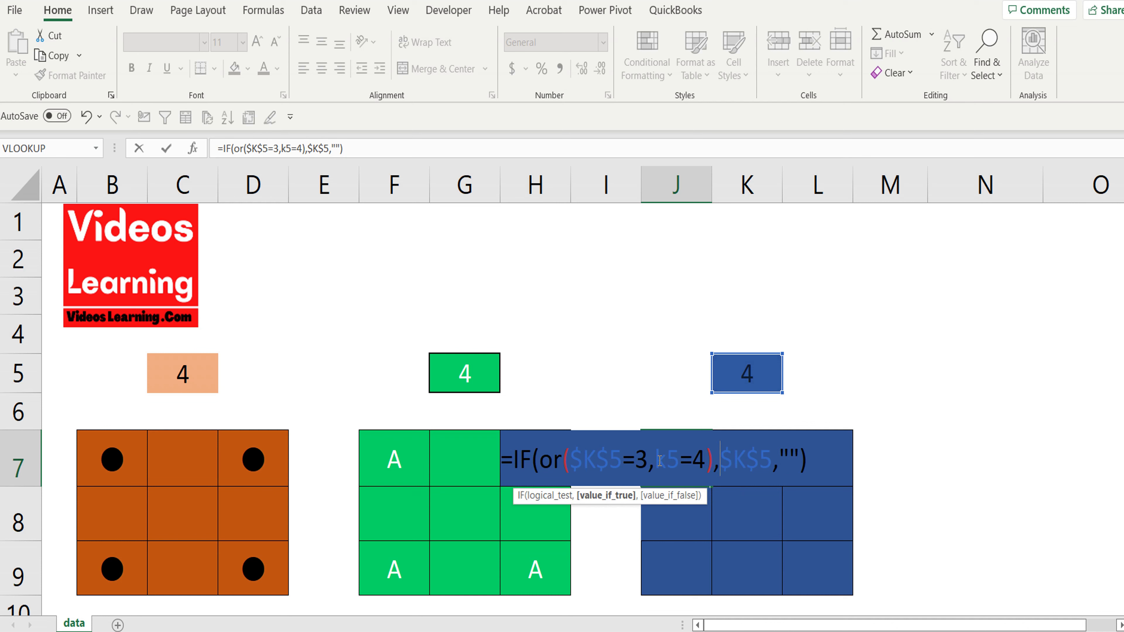
key(Return)
Step: Make the K5 reference in J7's formula absolute and commit it
click(664, 460)
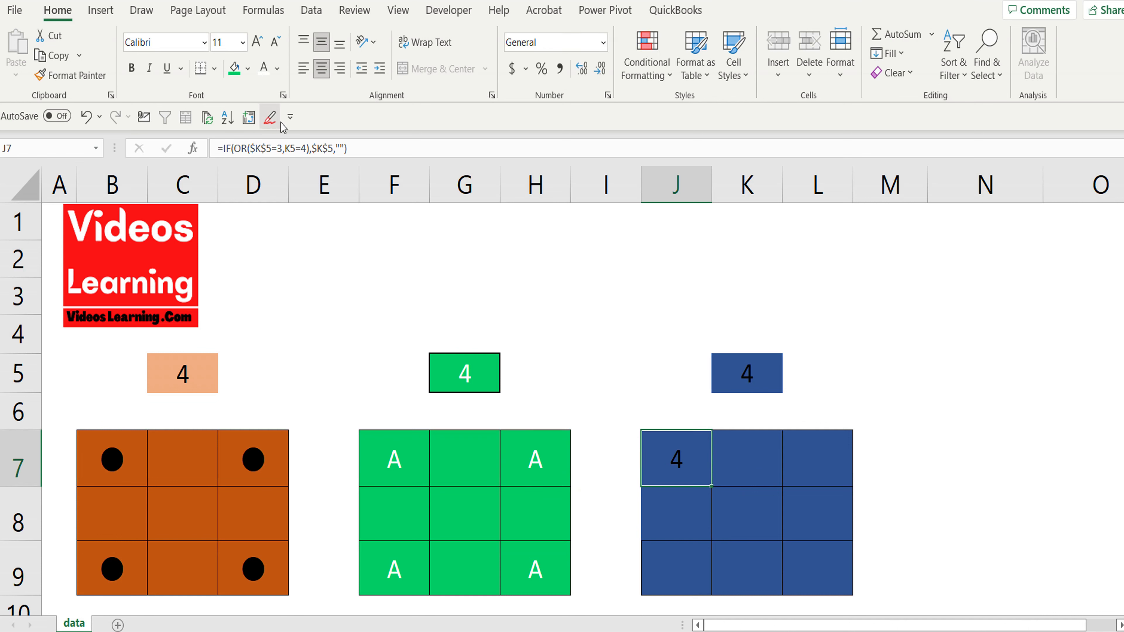
click(291, 148)
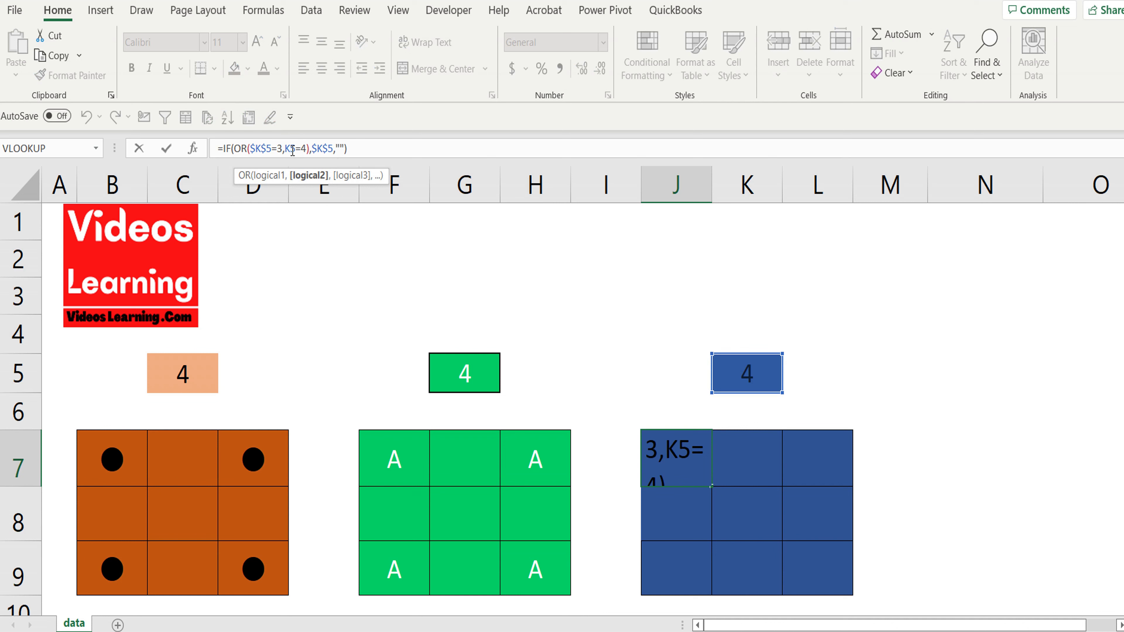
key(F4)
key(Return)
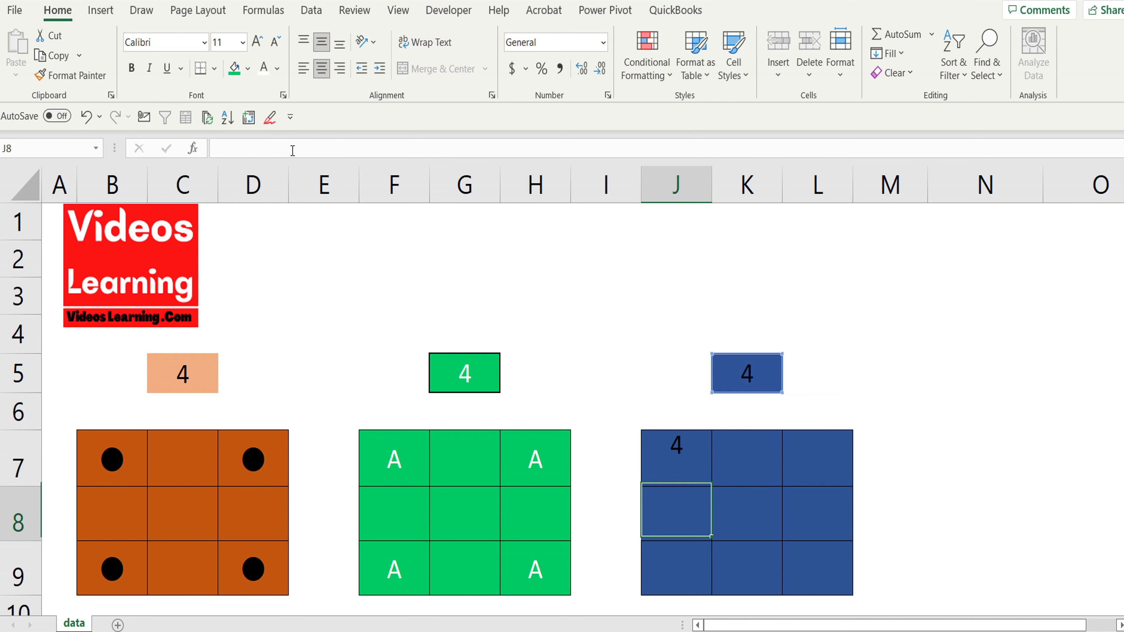
click(790, 440)
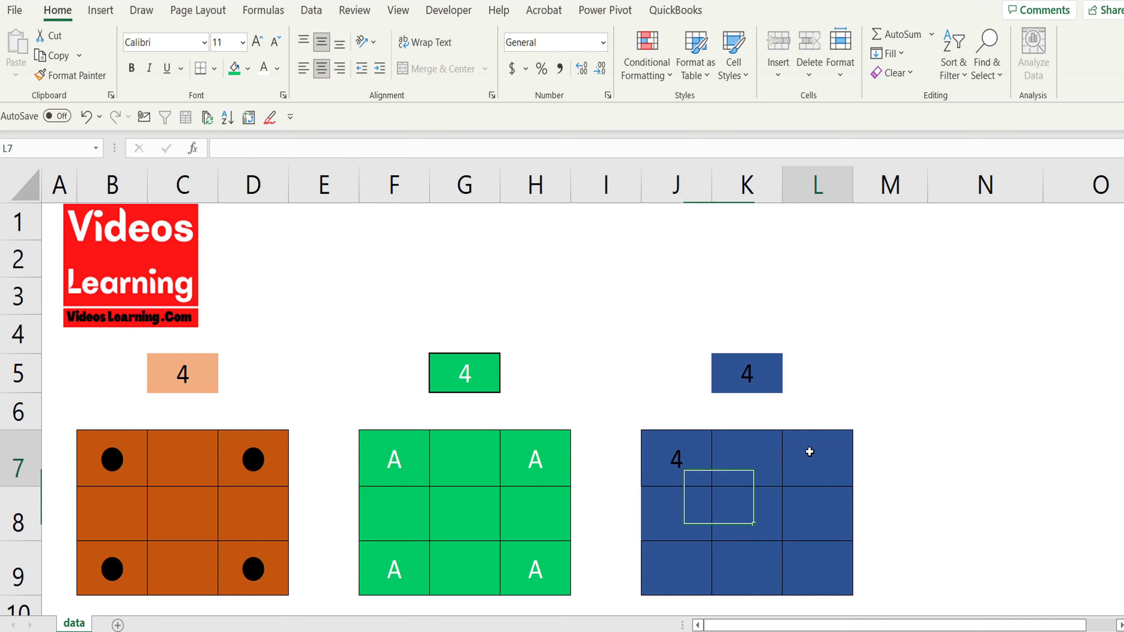
Step: Copy J7's formula into the other corner cells L7, J9 and L9
click(677, 461)
key(ctrl+c)
click(840, 465)
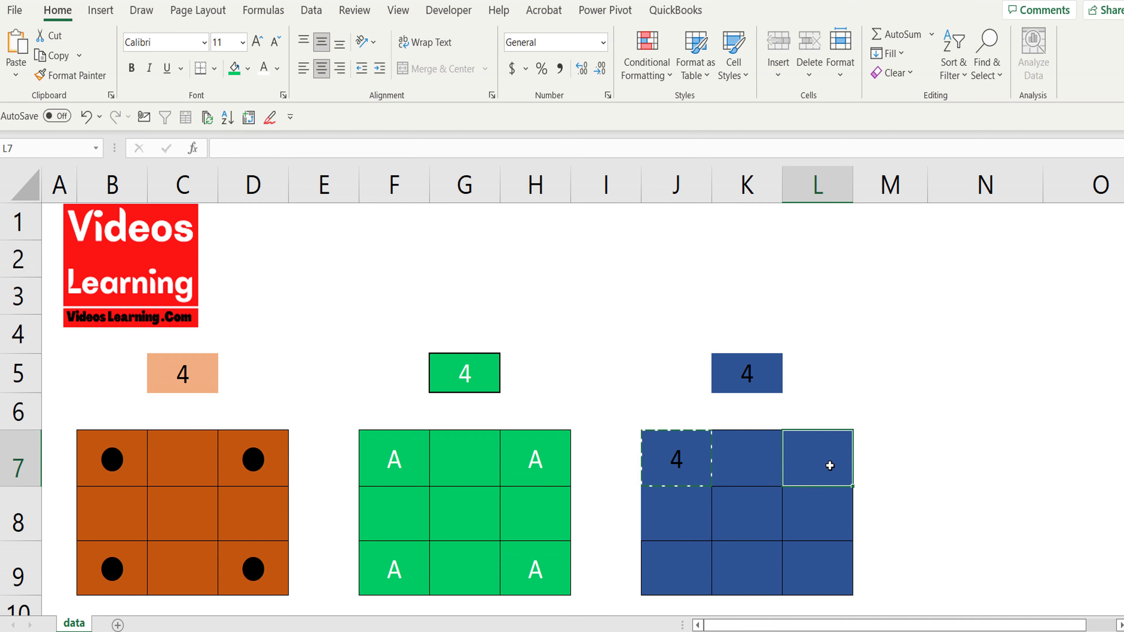
key(ctrl+v)
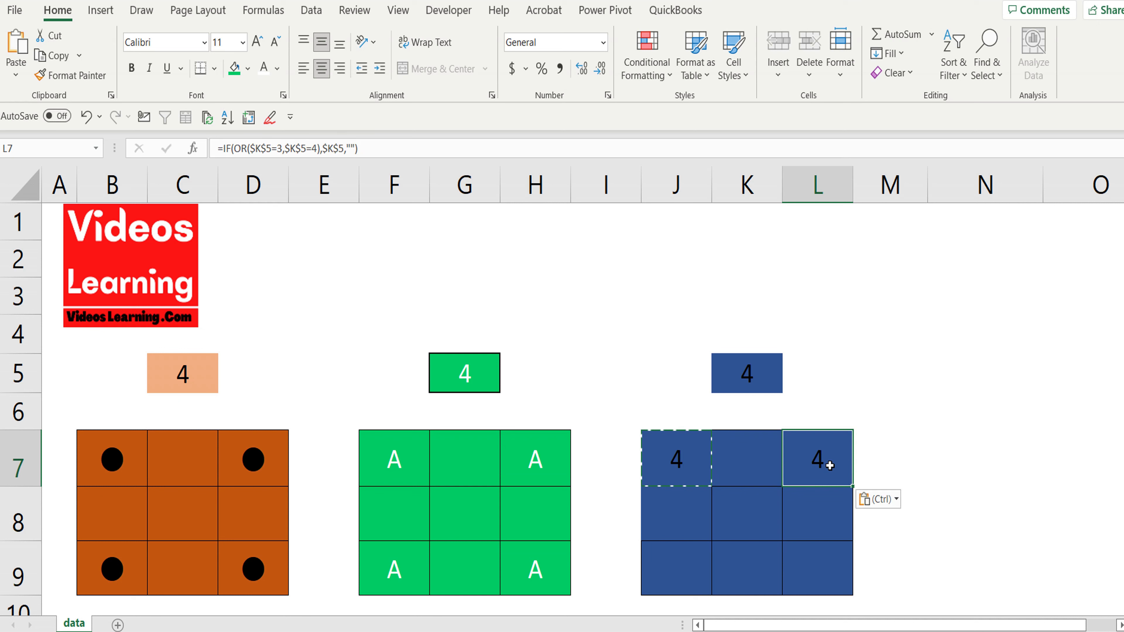
click(693, 578)
key(ctrl+v)
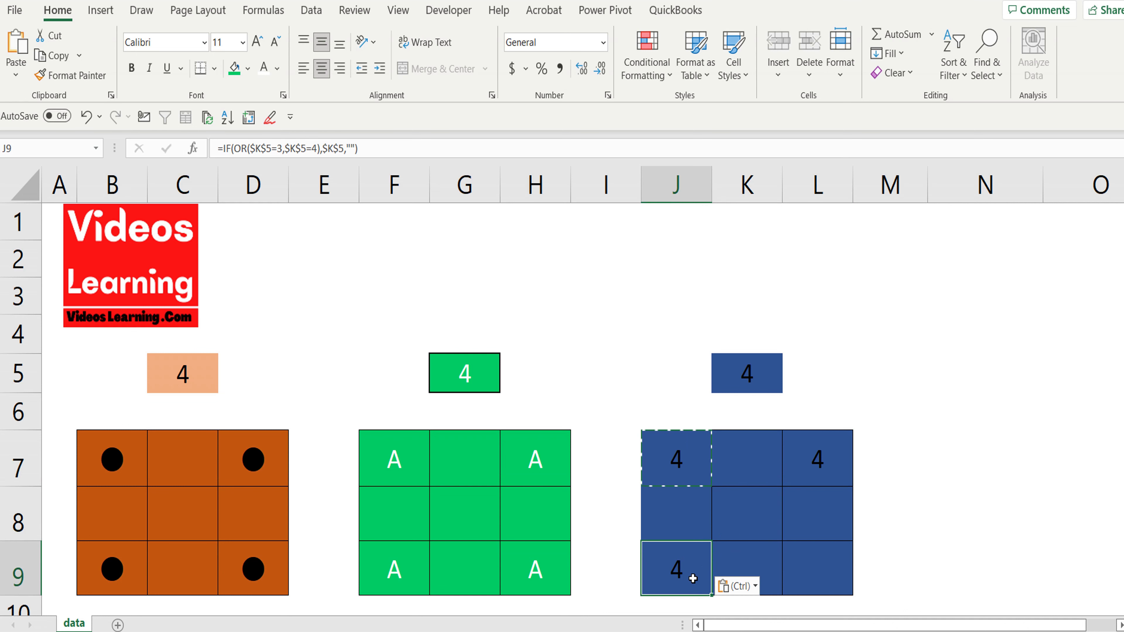
click(817, 580)
key(ctrl+v)
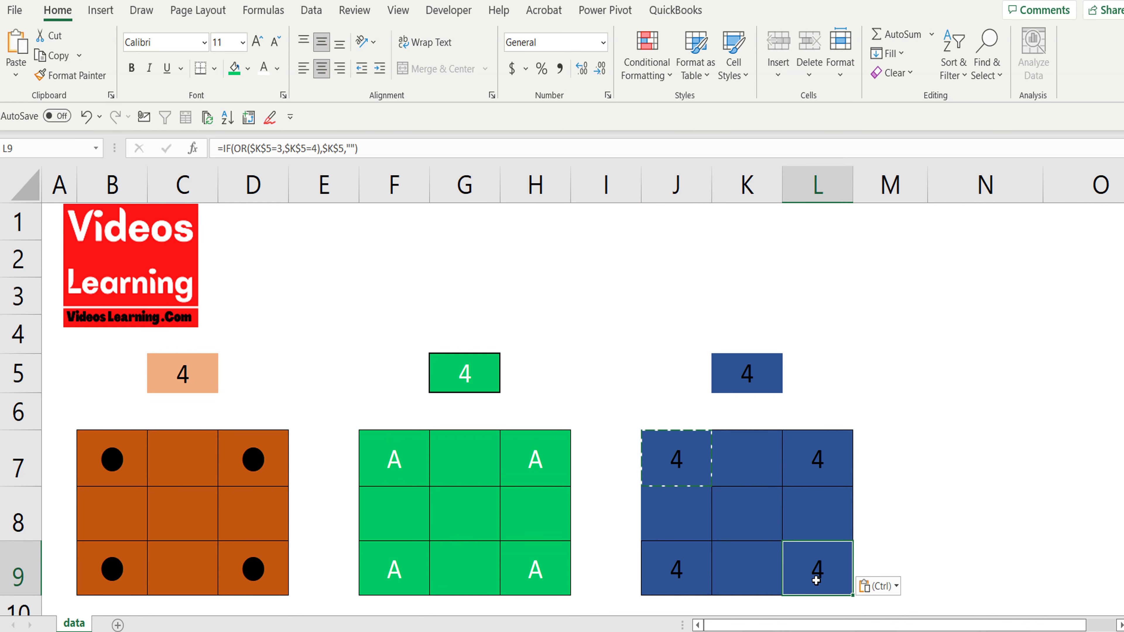
Step: Set the dice value in C5 to 5
click(176, 370)
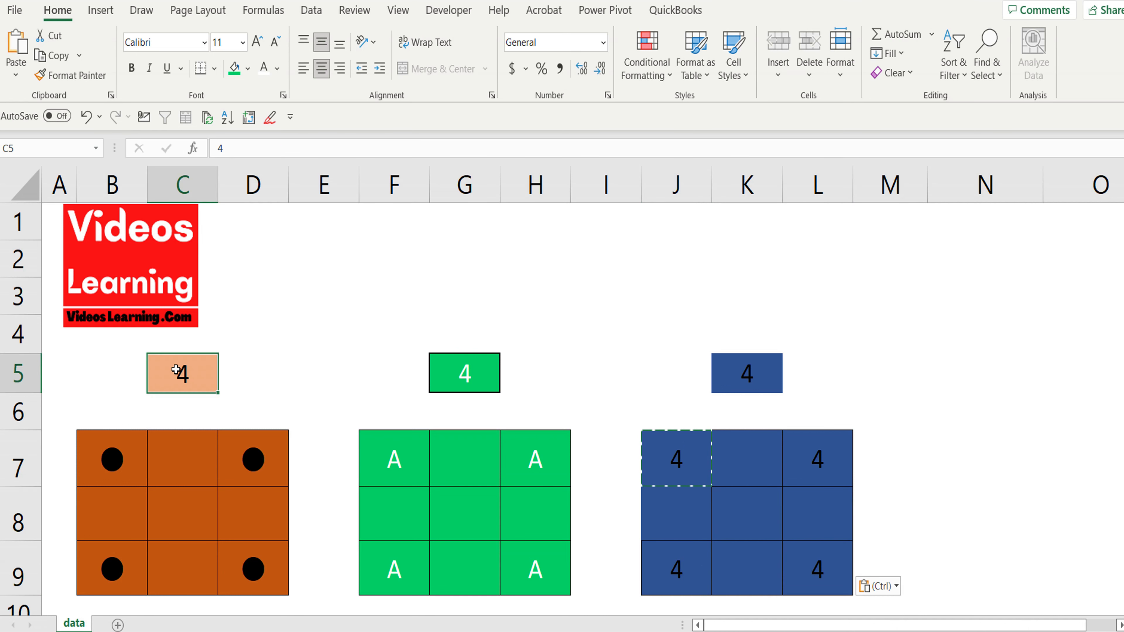
text(5)
key(Return)
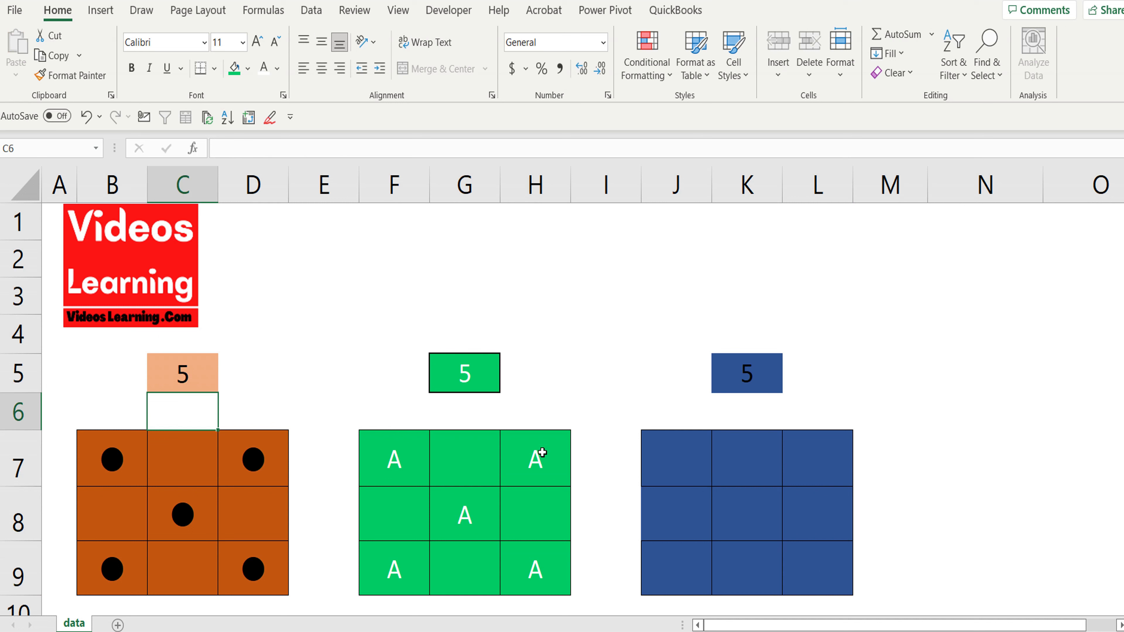
Step: Add a K5=5 condition to the OR formulas in J7 and J9
click(672, 460)
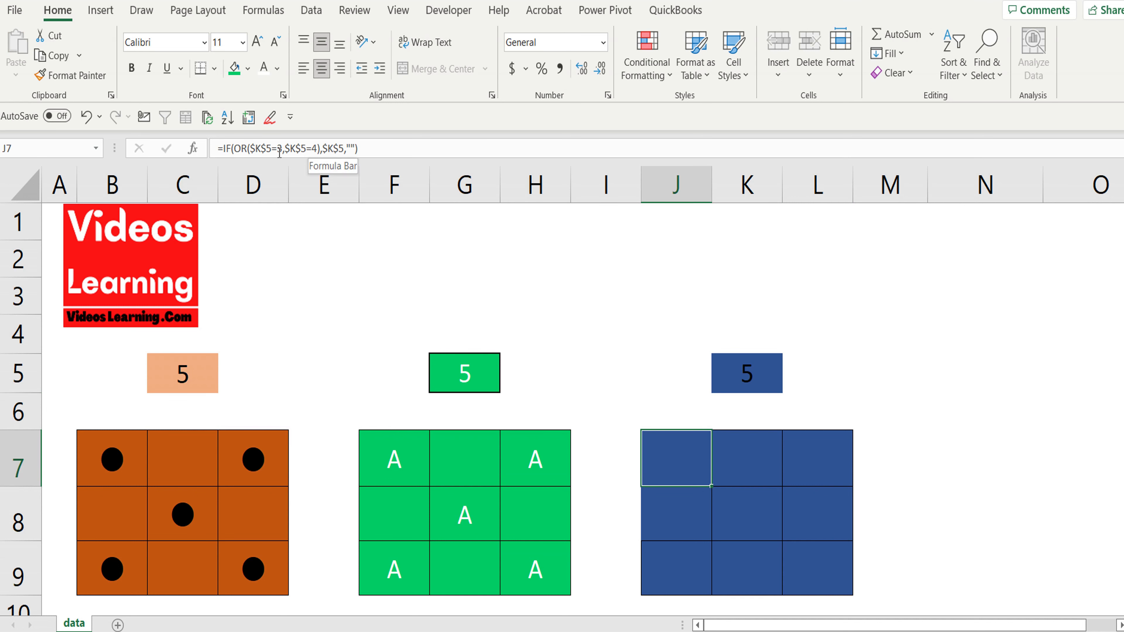
click(317, 148)
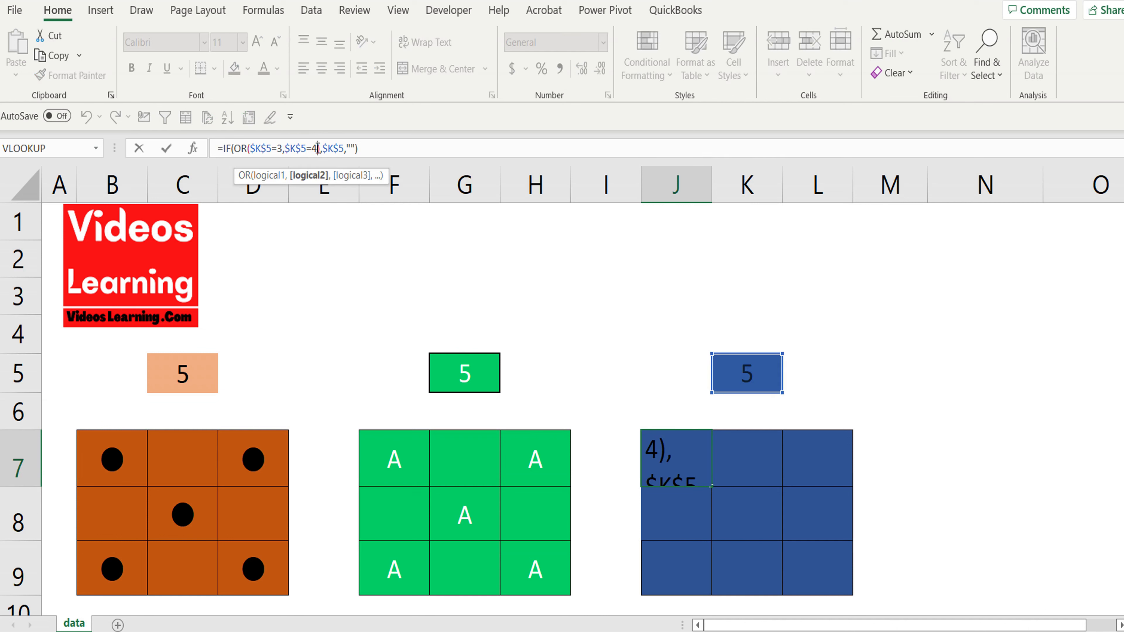
text(,)
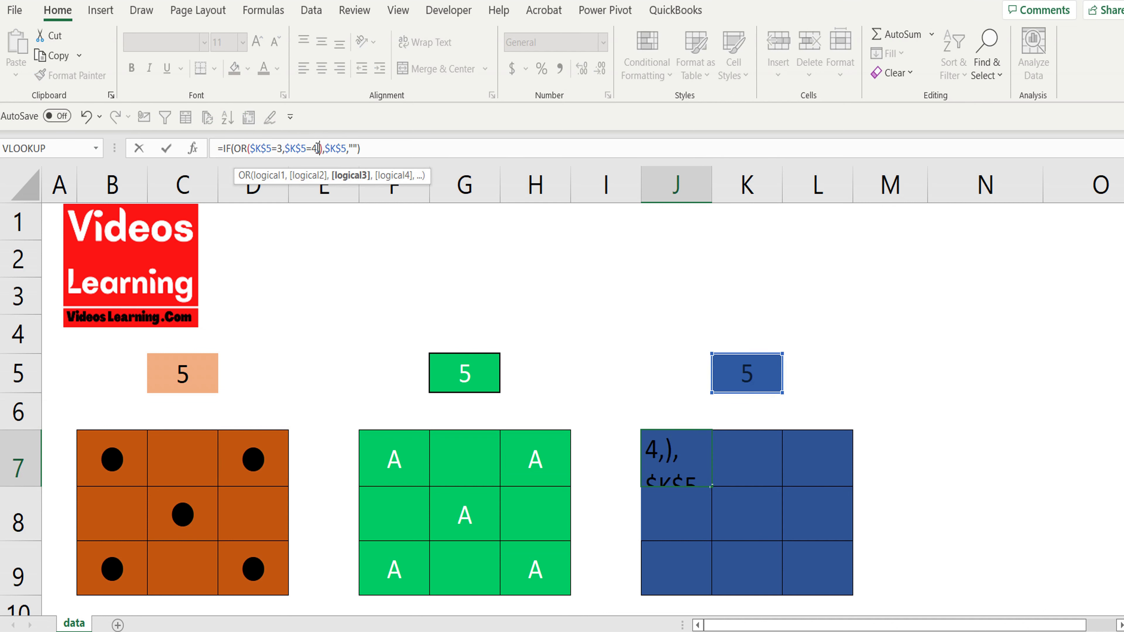
text(k5)
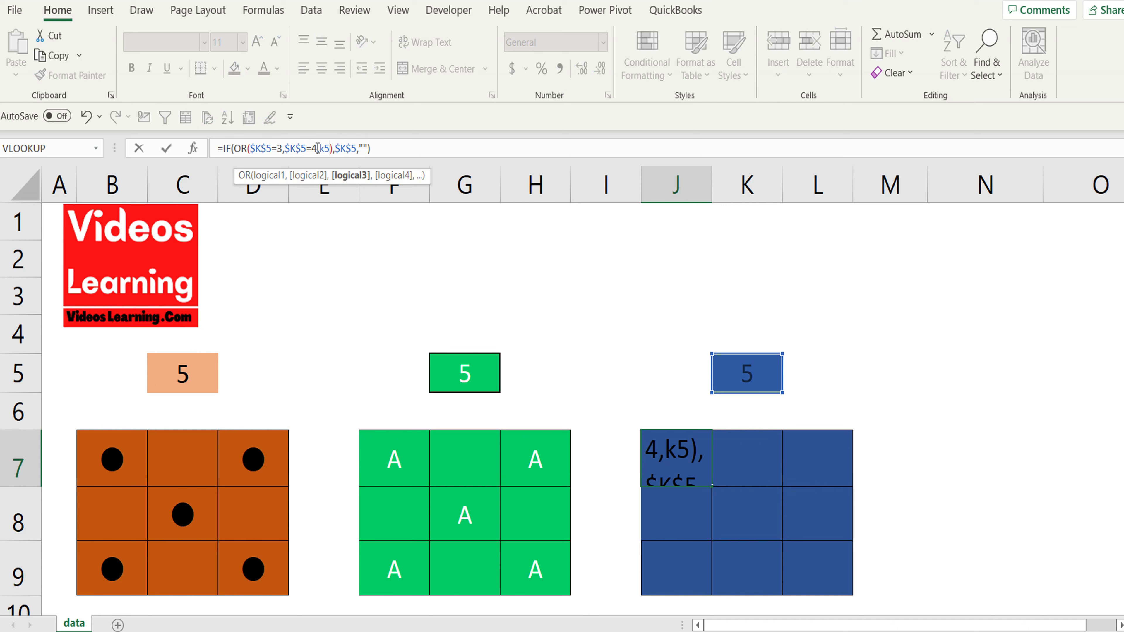
text(=)
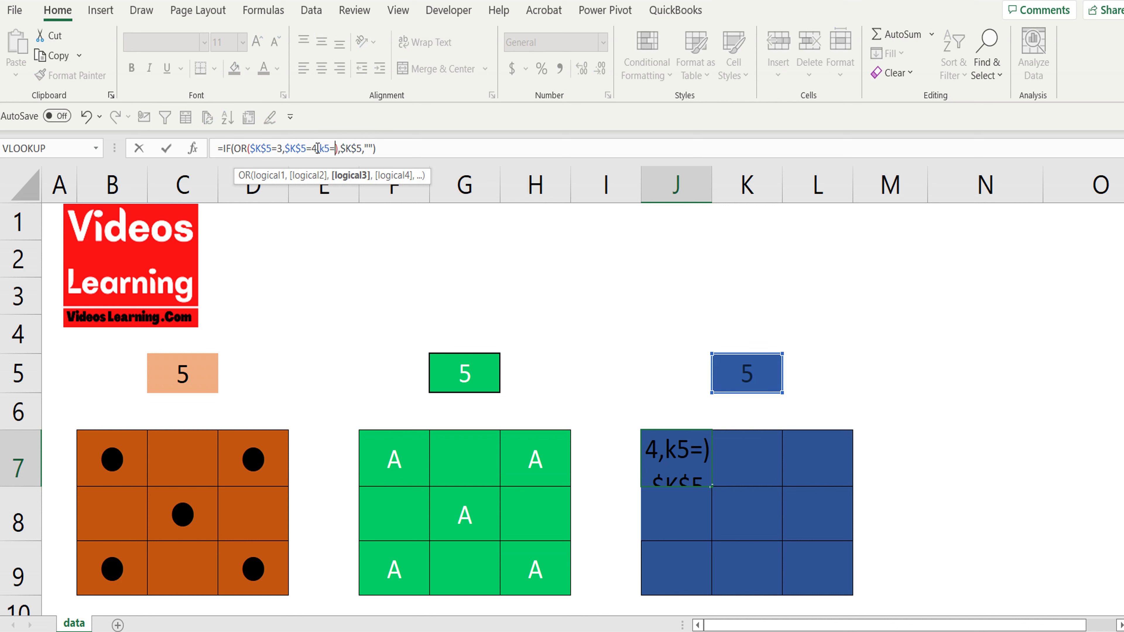
text(5)
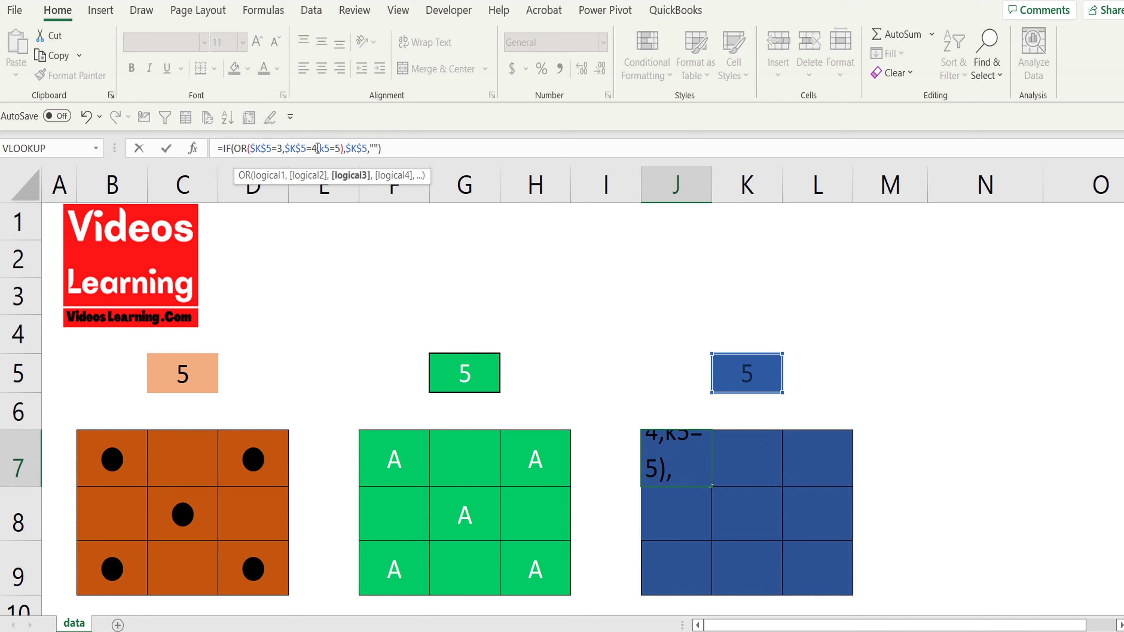
key(Return)
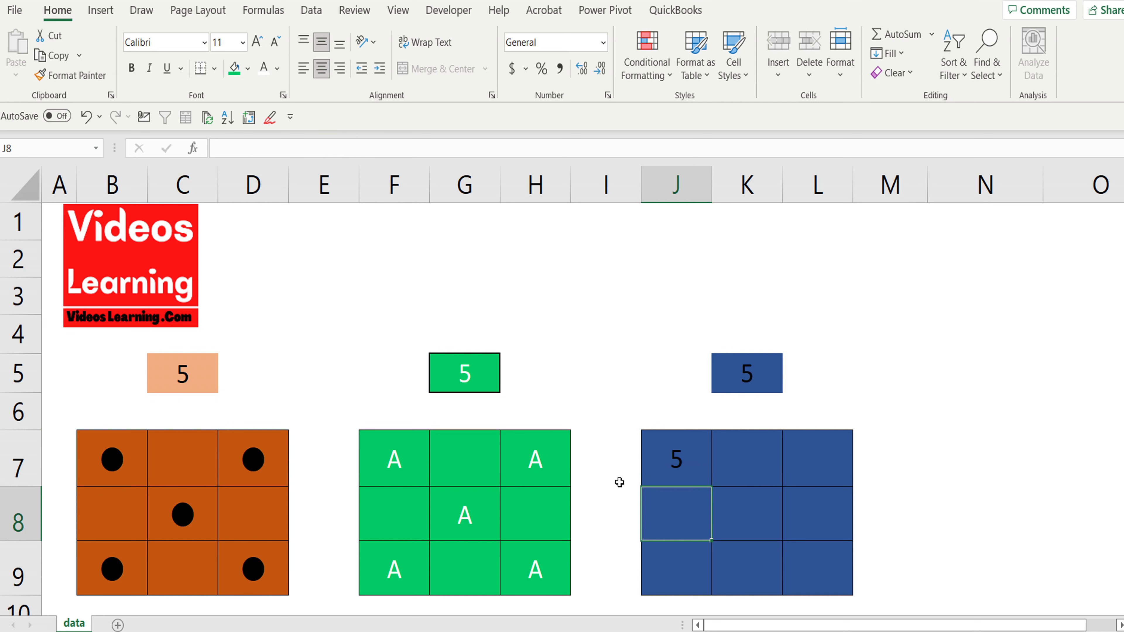
click(672, 475)
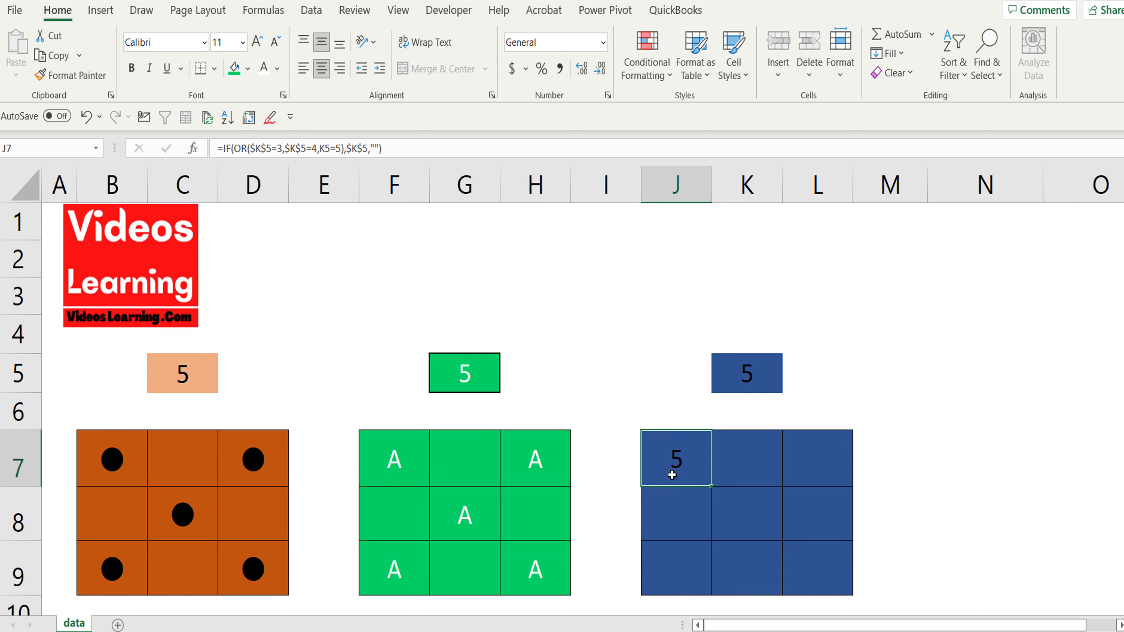
click(675, 575)
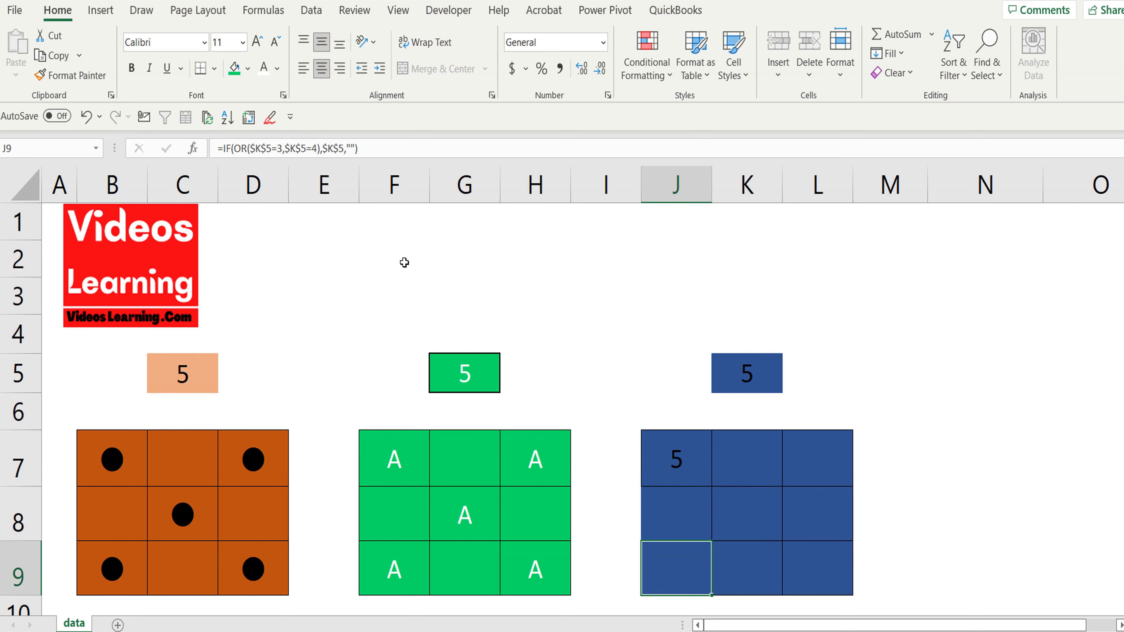
click(319, 150)
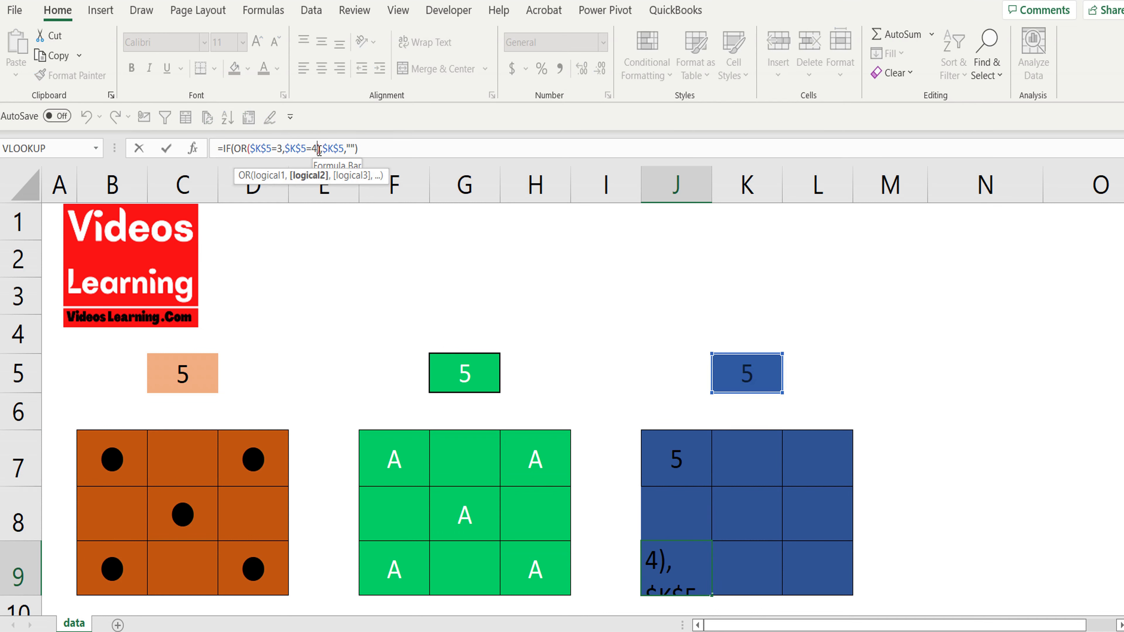
text(,k)
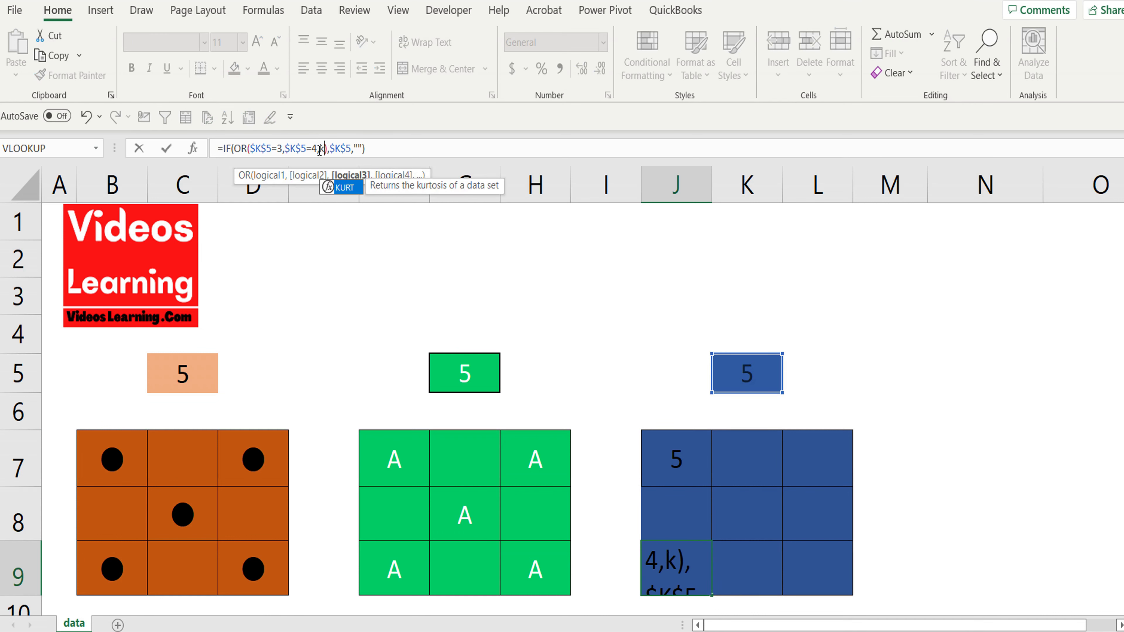
text(5=5)
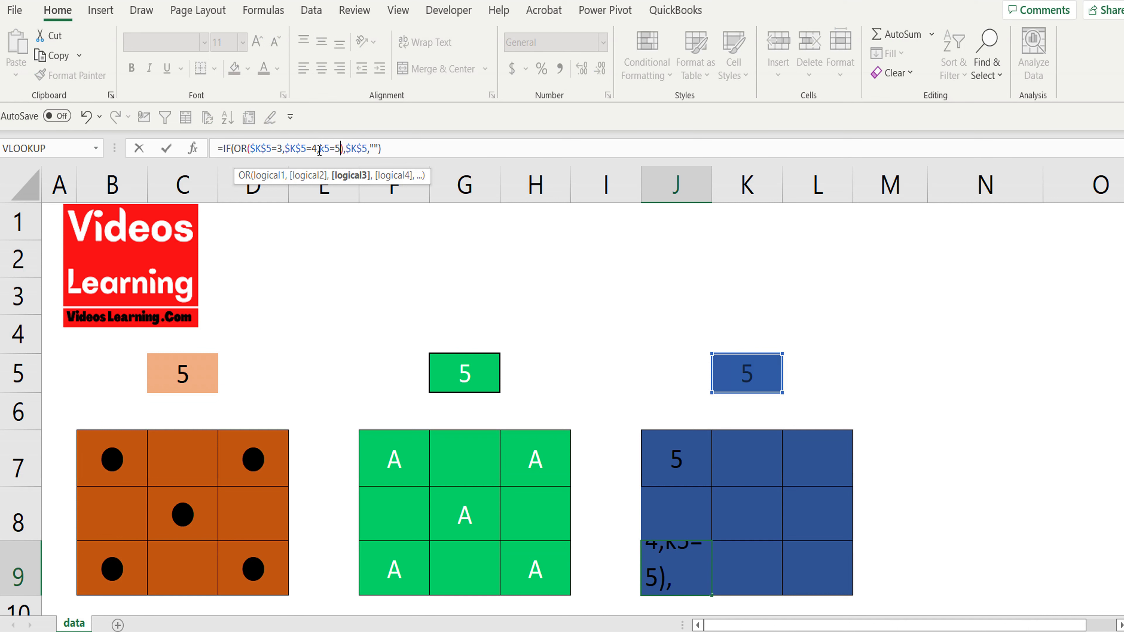
key(Return)
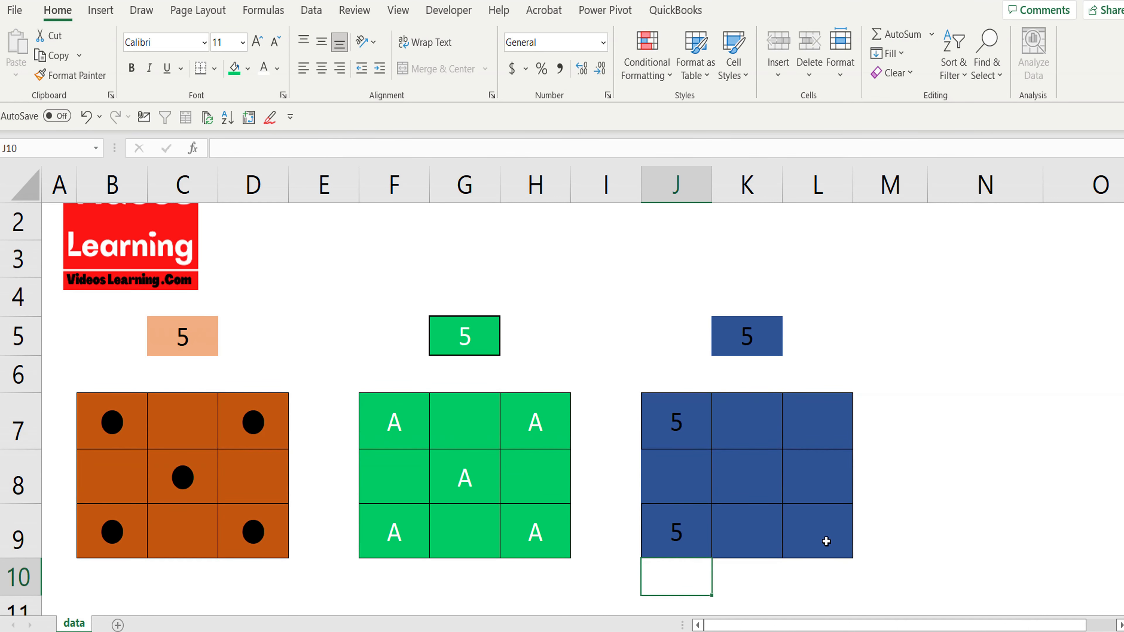
Step: Extend the L9, L7 and K8 OR formulas with a K5=5 condition
click(822, 531)
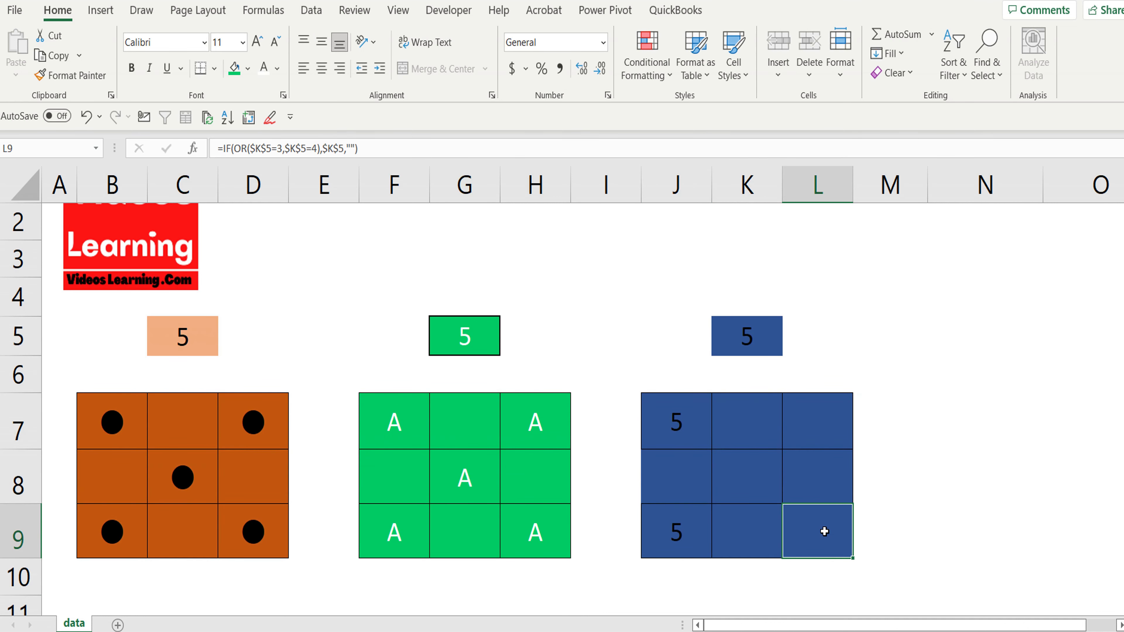
click(317, 148)
text(,k)
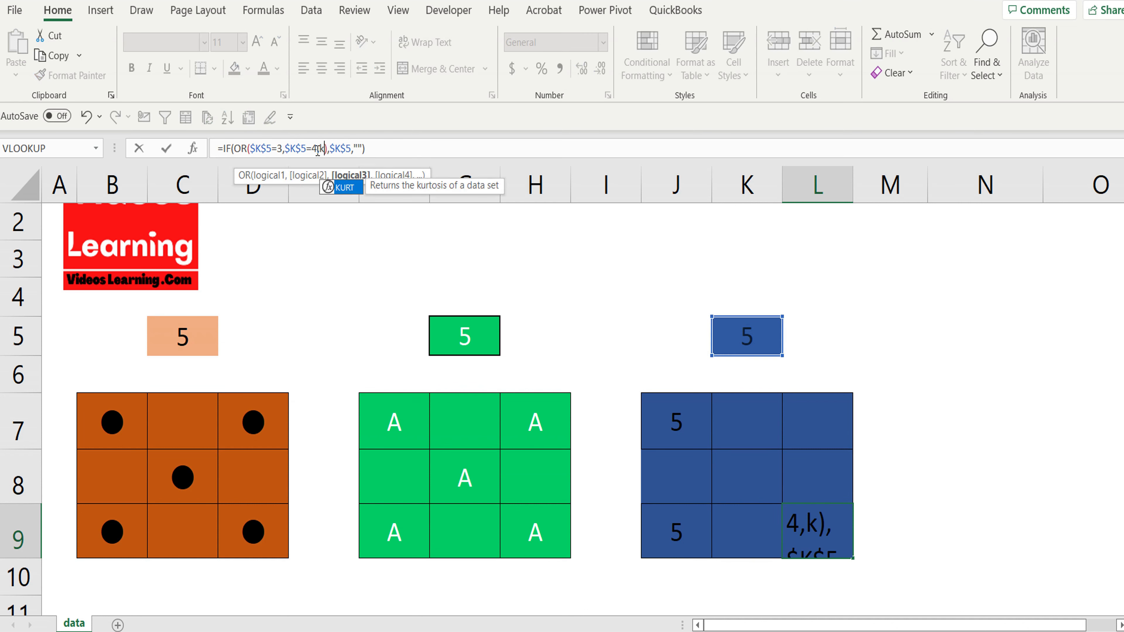
text(5=5)
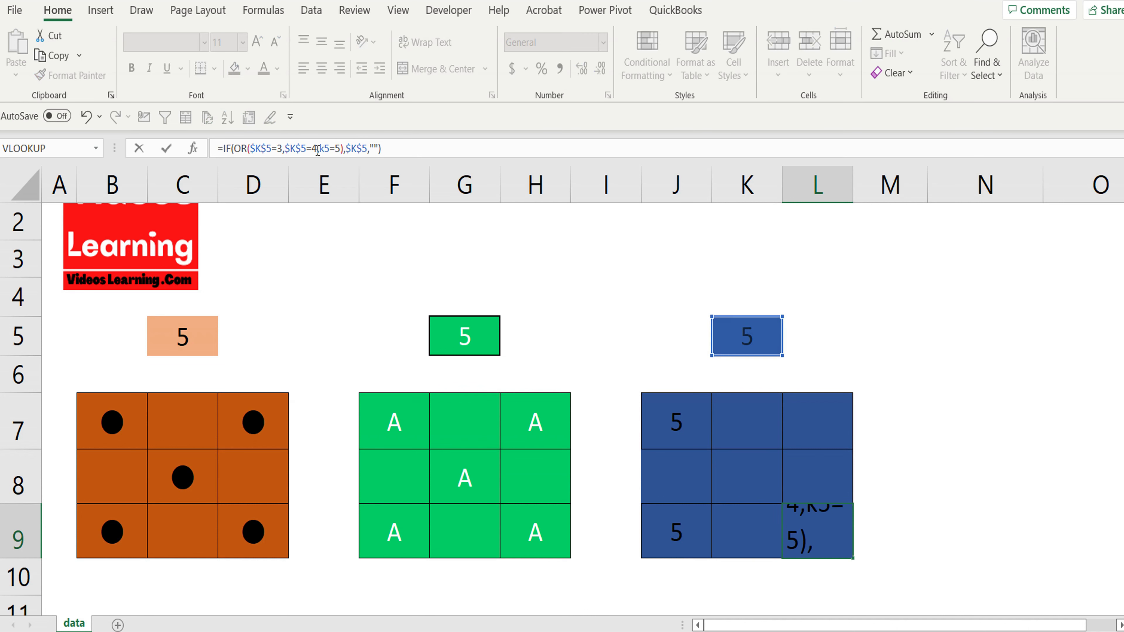
key(Return)
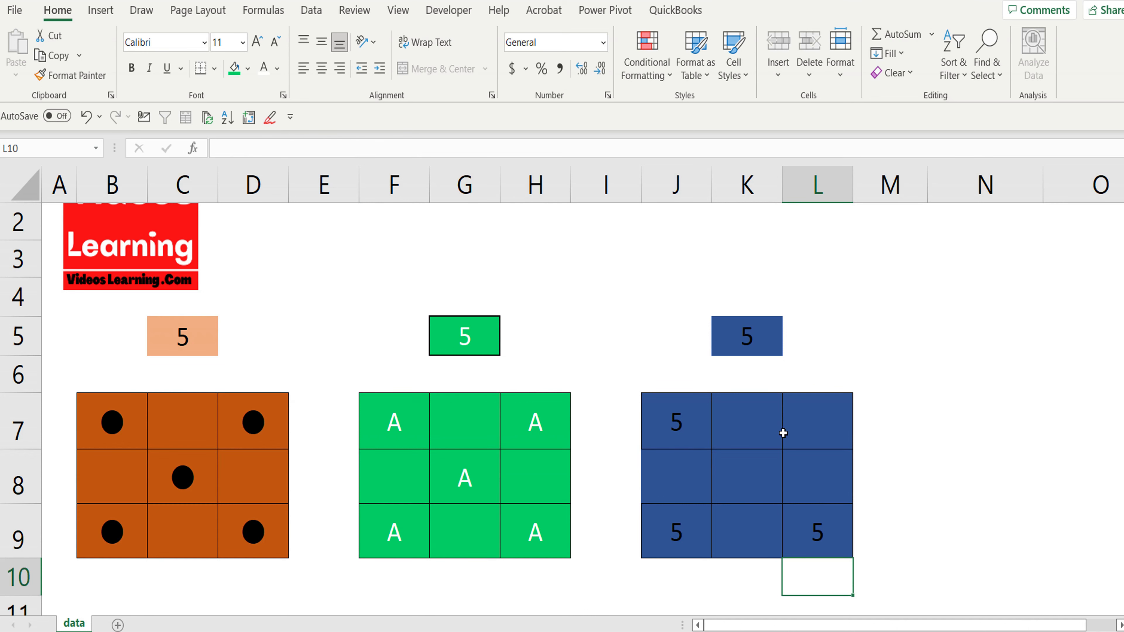
click(784, 433)
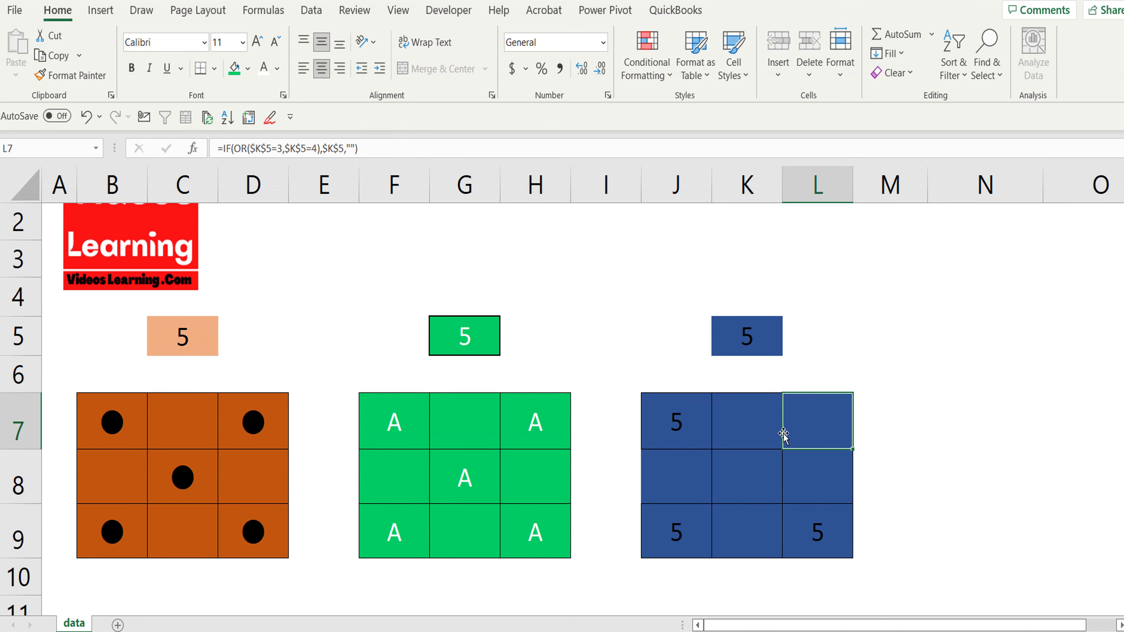
click(315, 148)
text(,)
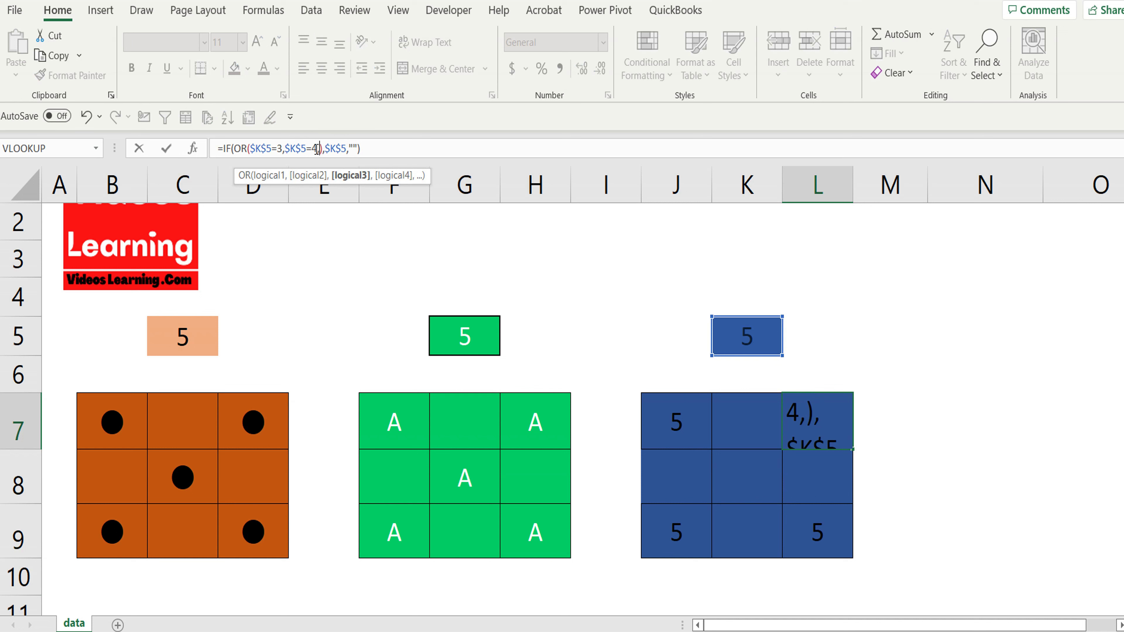
text(k)
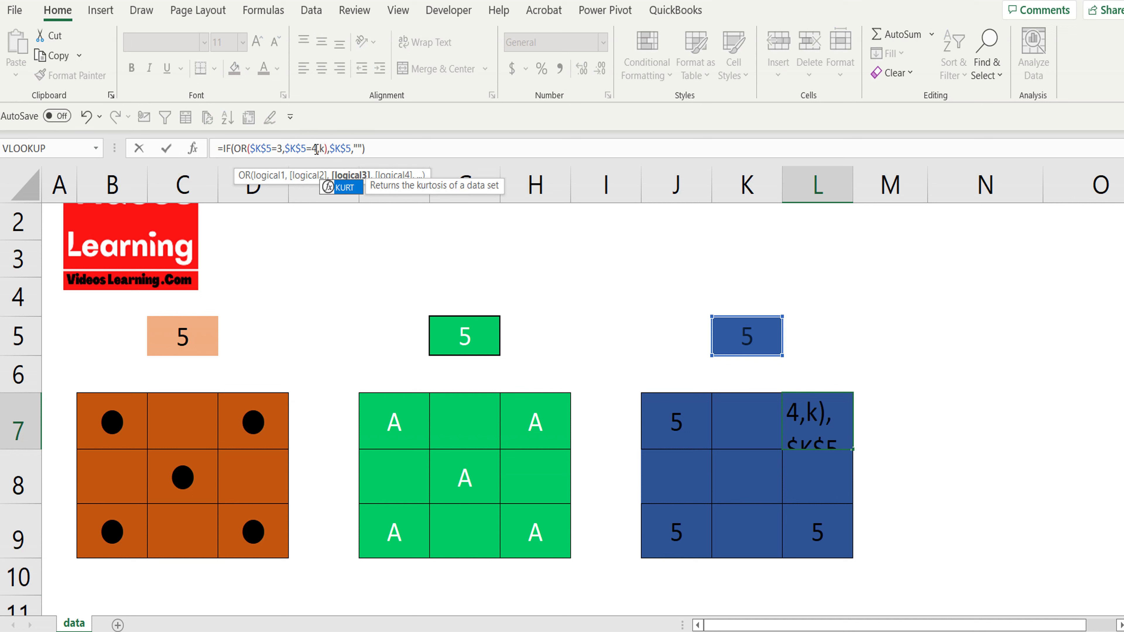
text(5)
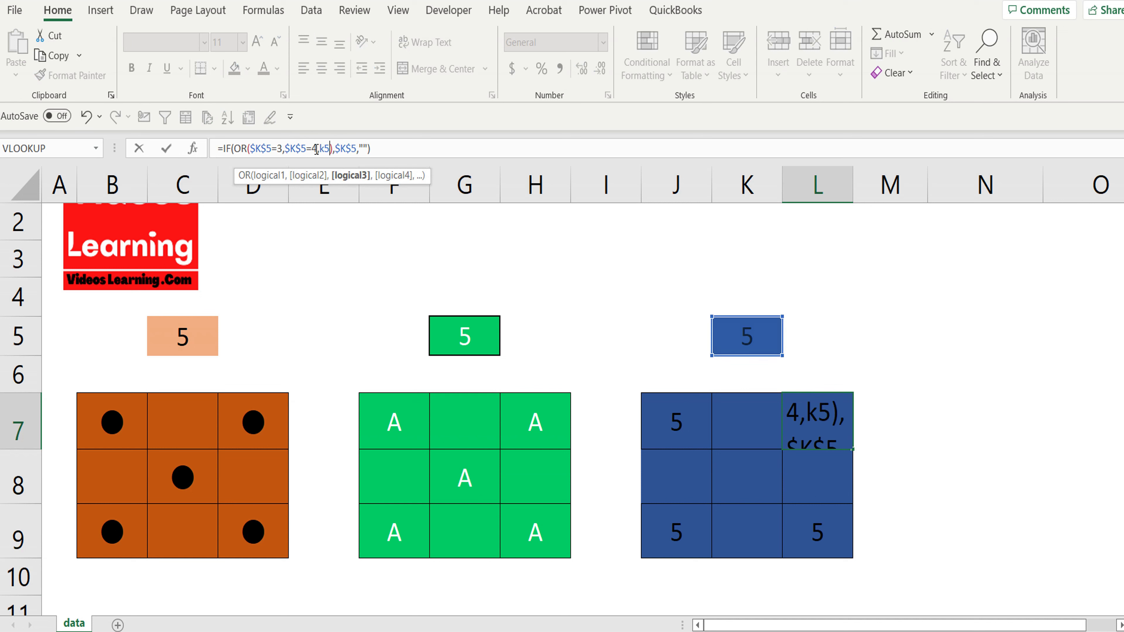
text(=)
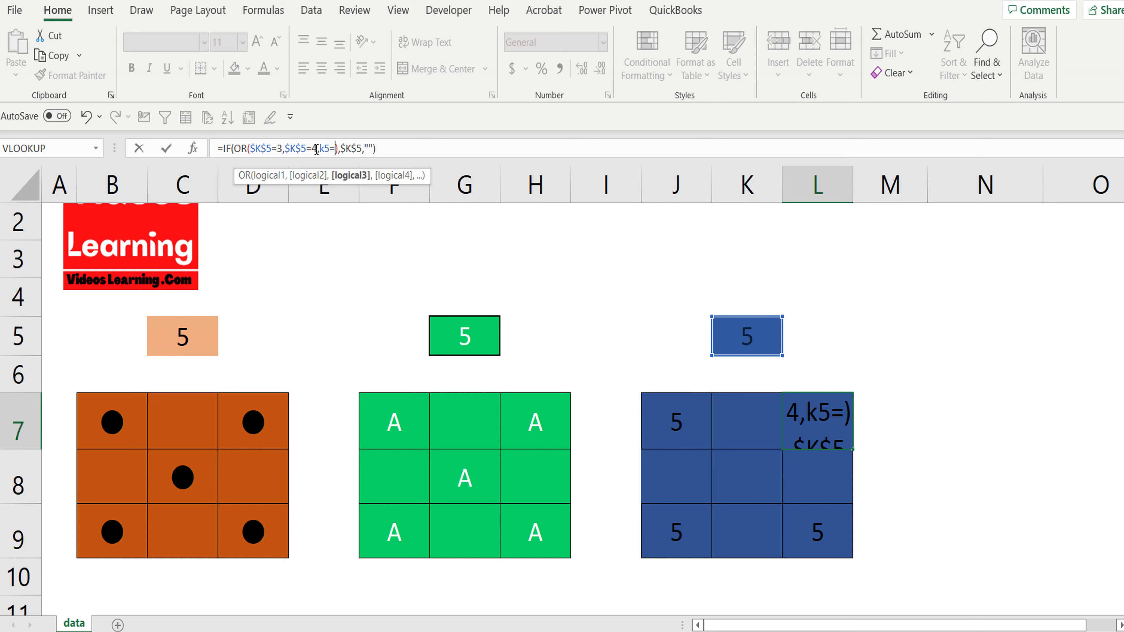
text(5)
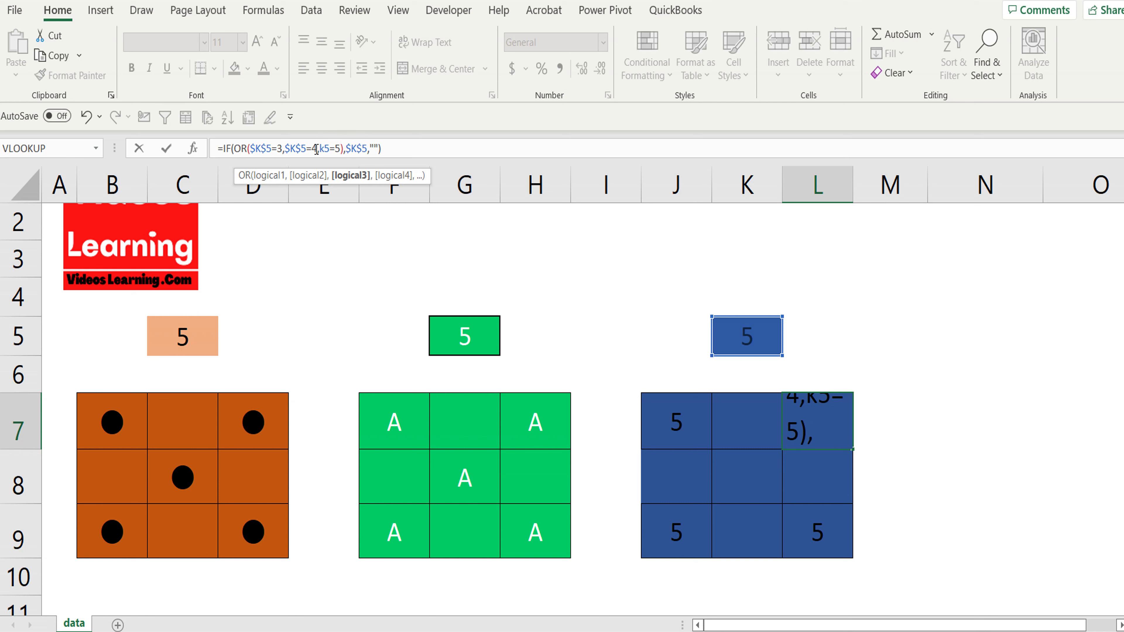
key(Return)
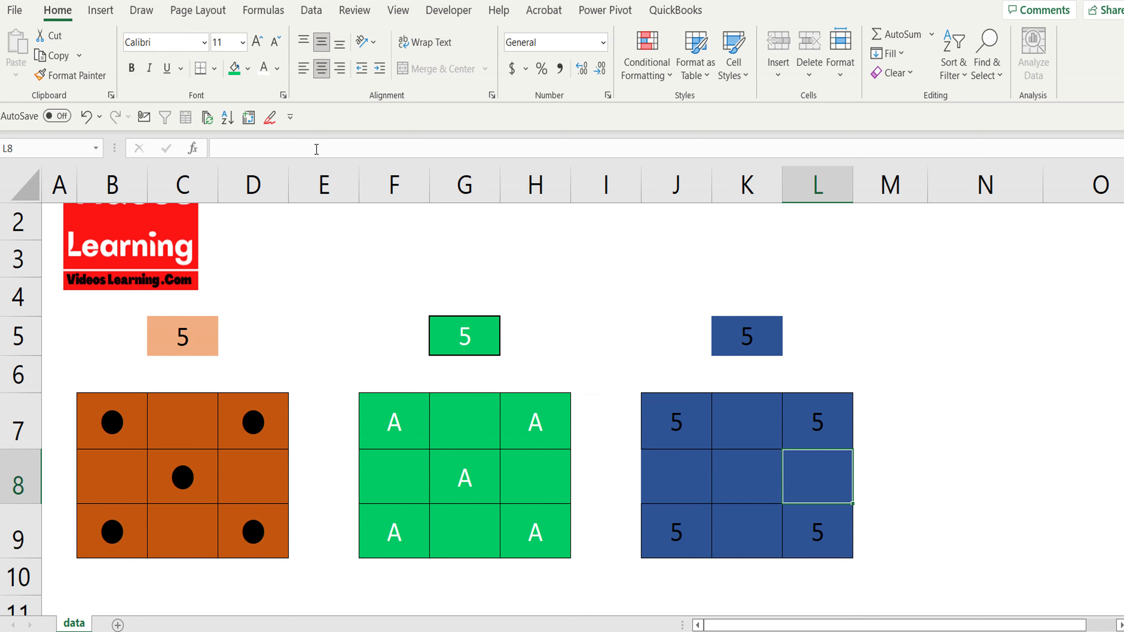
click(745, 483)
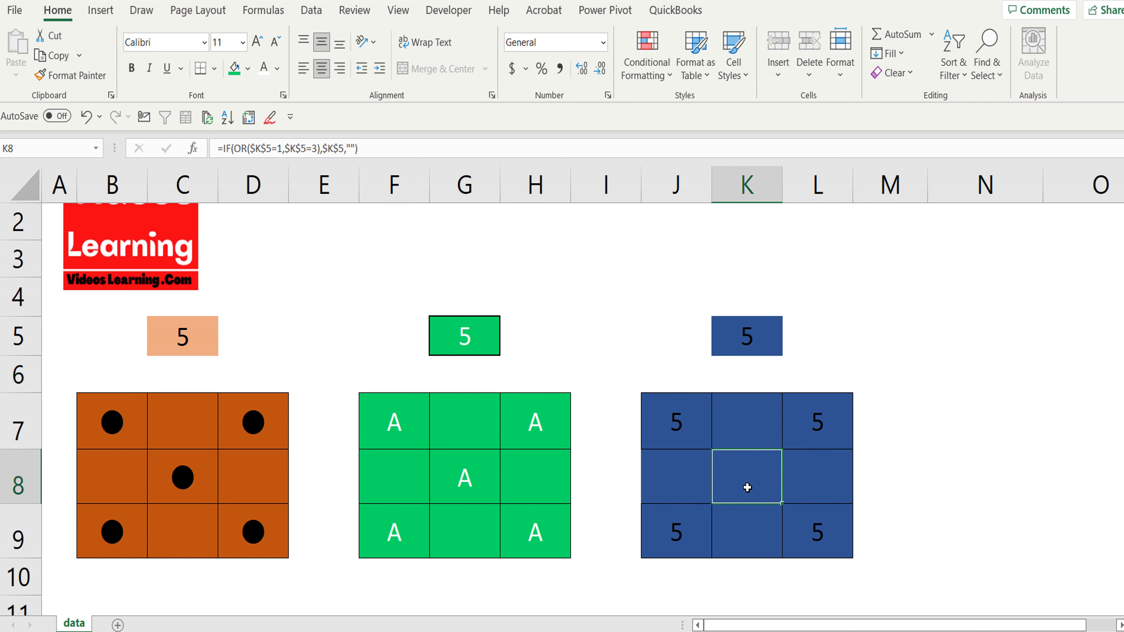
click(319, 148)
text(,k5)
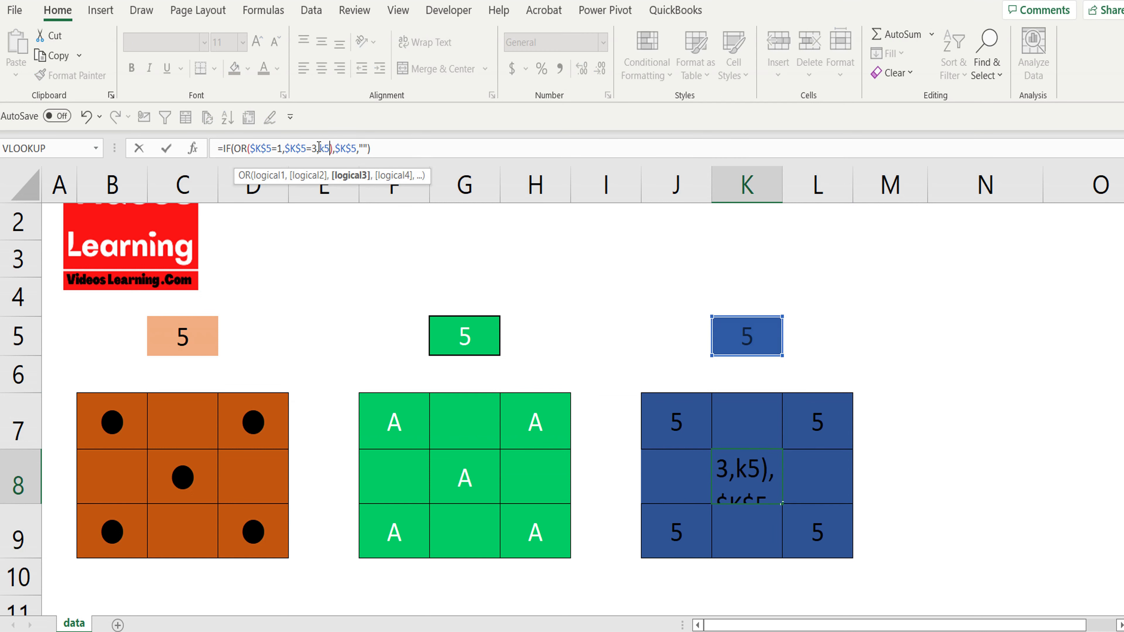
text(=)
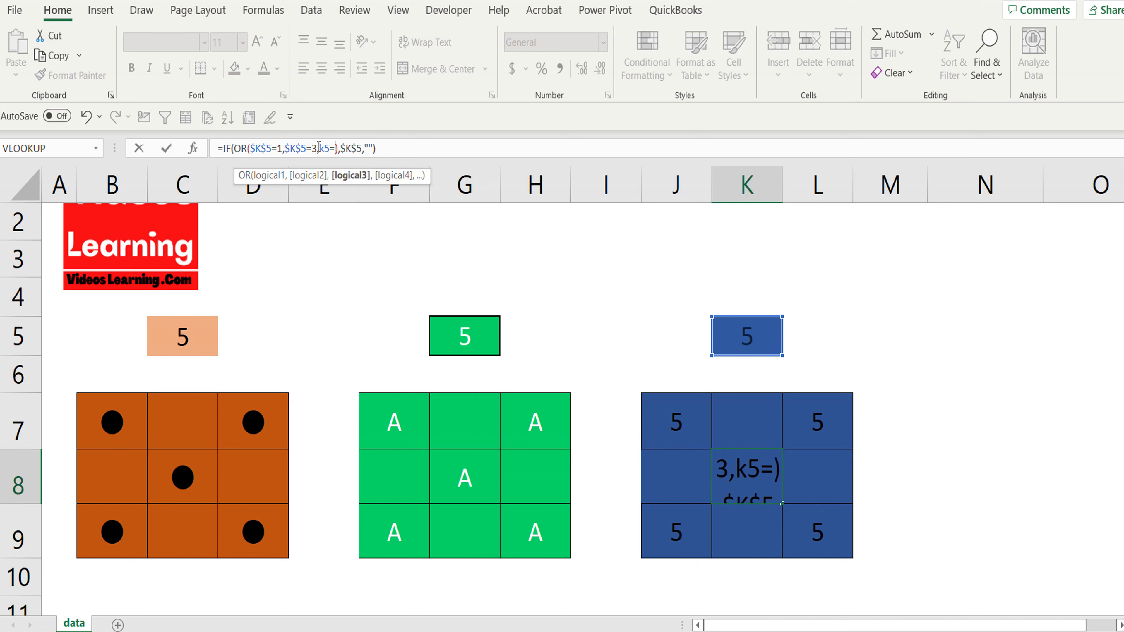
text(5)
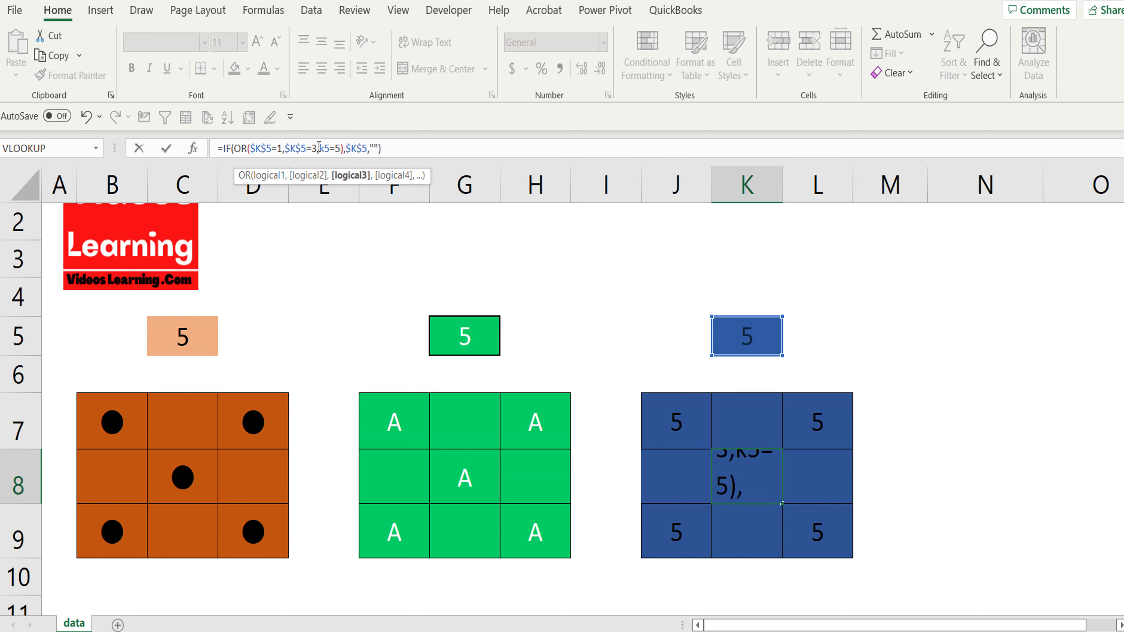
key(Return)
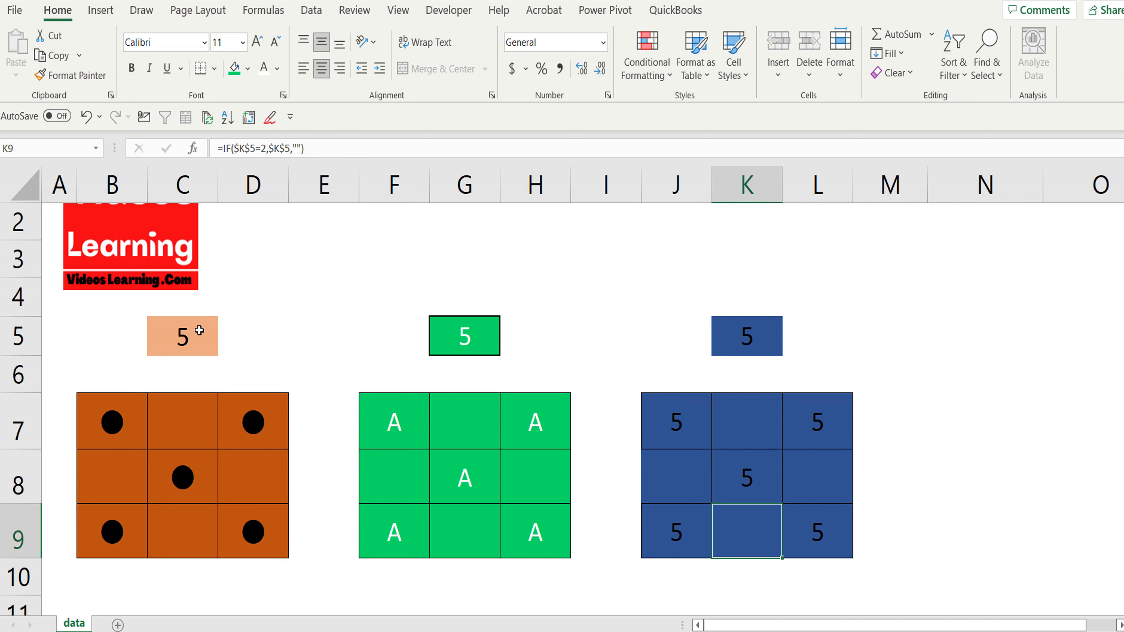
click(198, 340)
Step: Set the die value in C5 to 6 and add K5=6 to J7's OR formula
text(6)
key(Return)
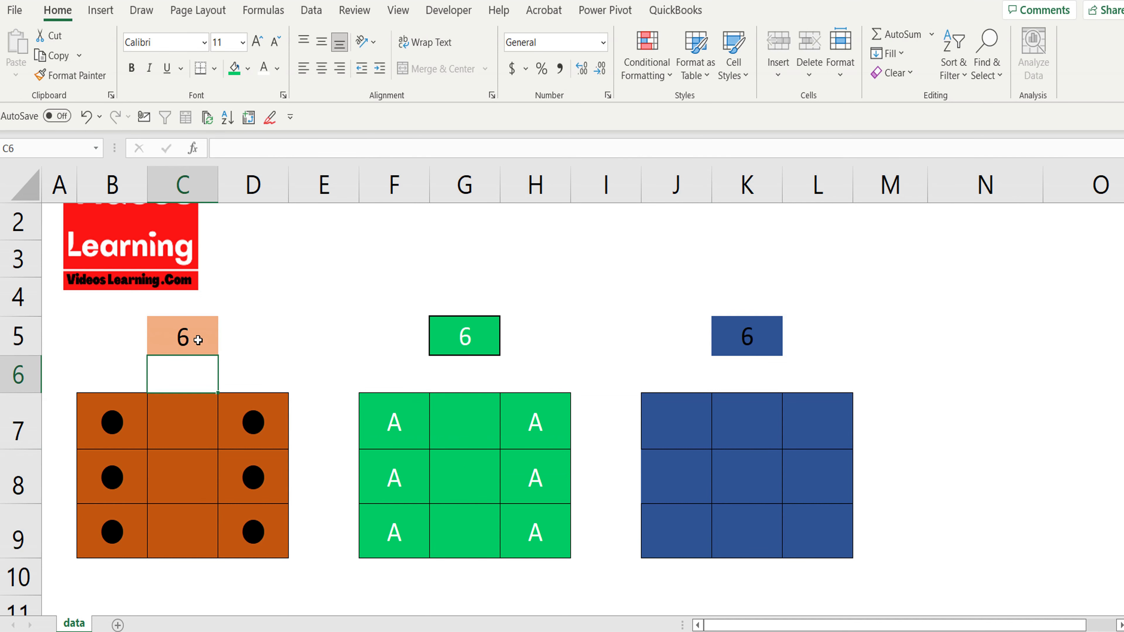
click(663, 417)
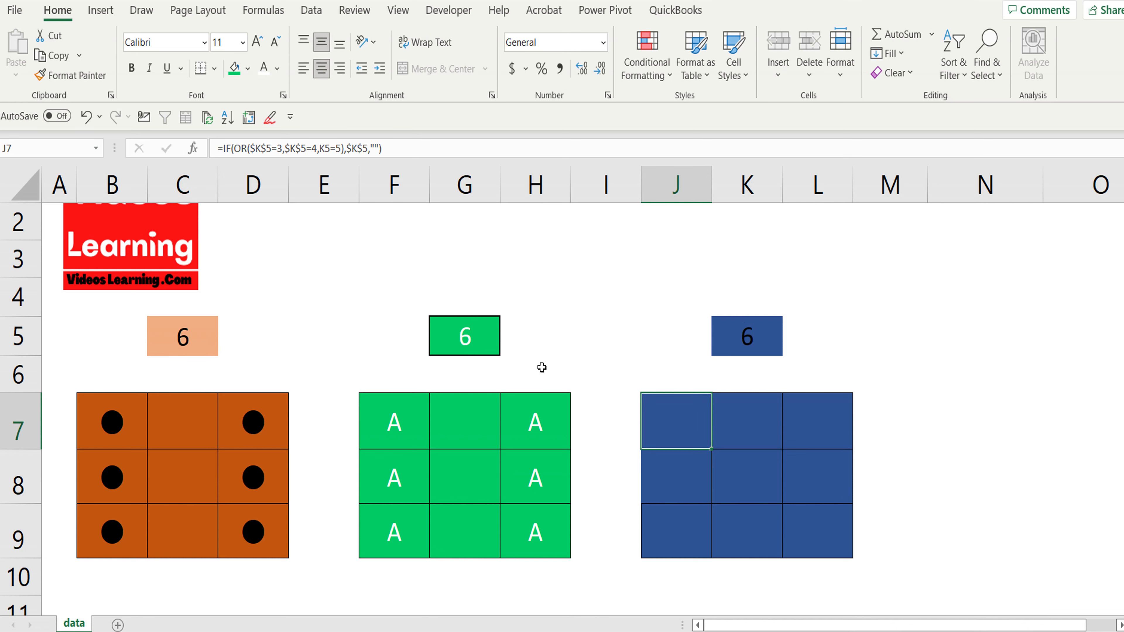
click(342, 147)
text(,k)
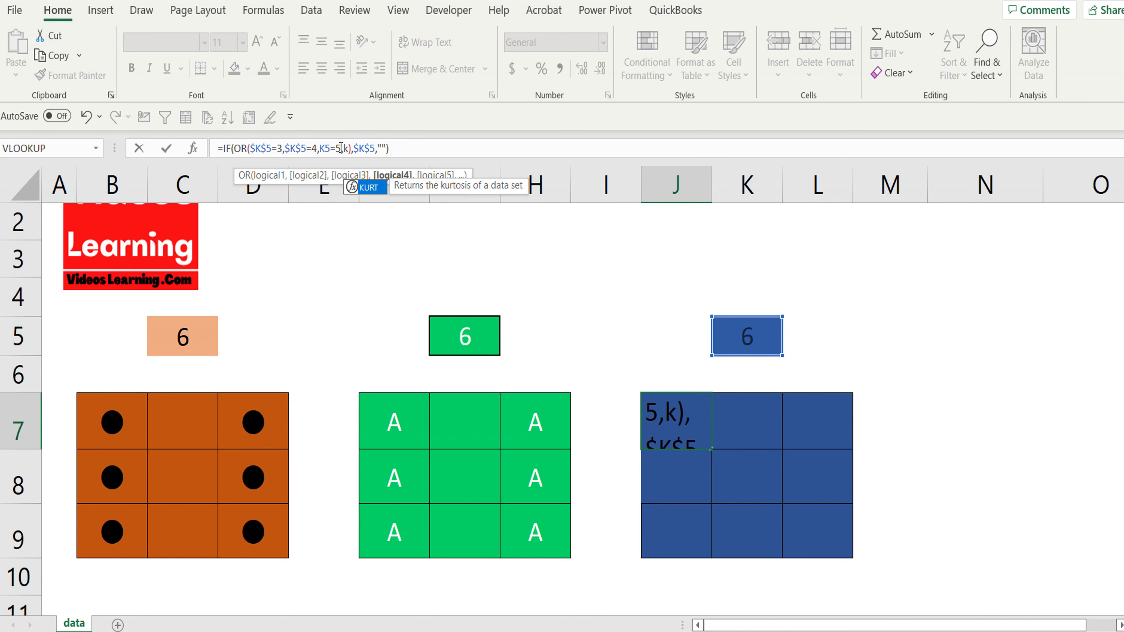
text(5=)
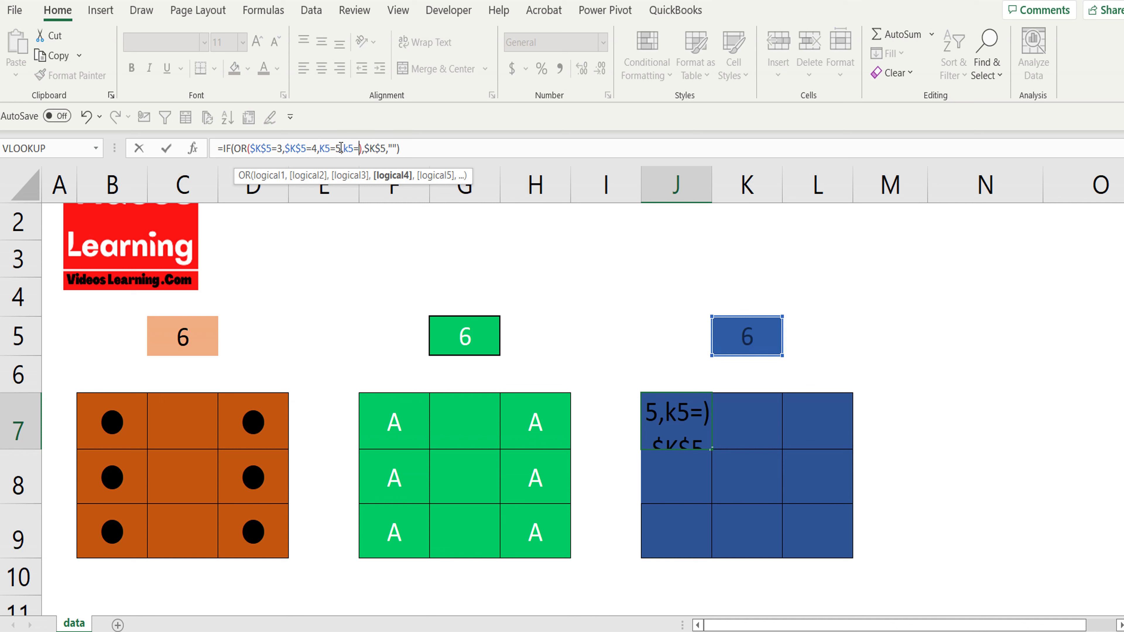
text(6)
key(Return)
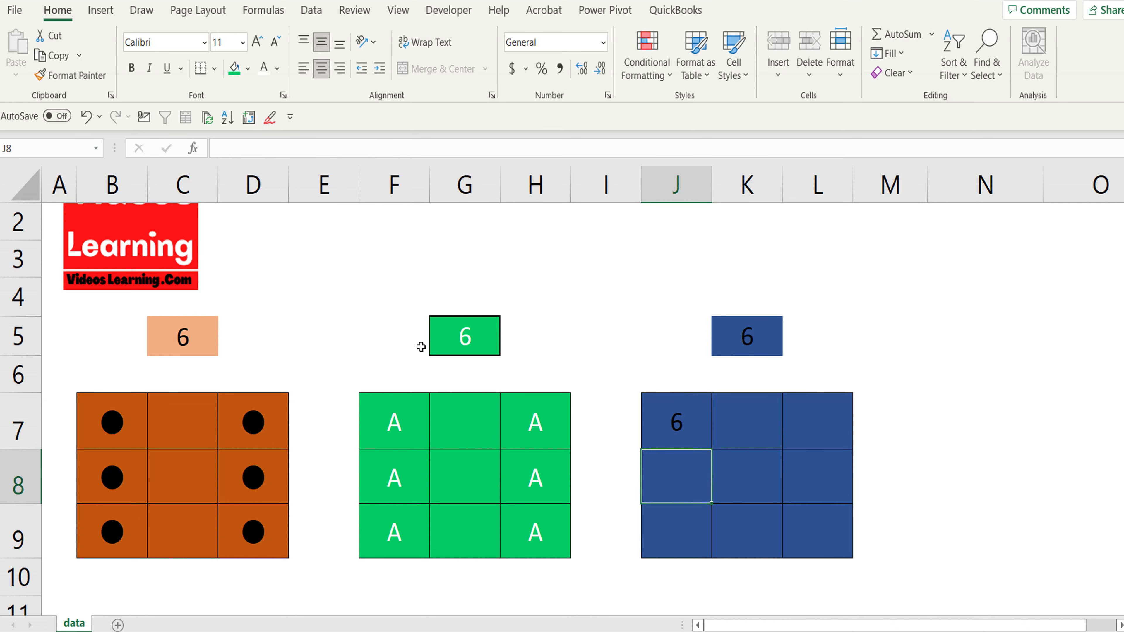
Step: Copy J7's formula into J8 and inspect the pasted result
click(692, 492)
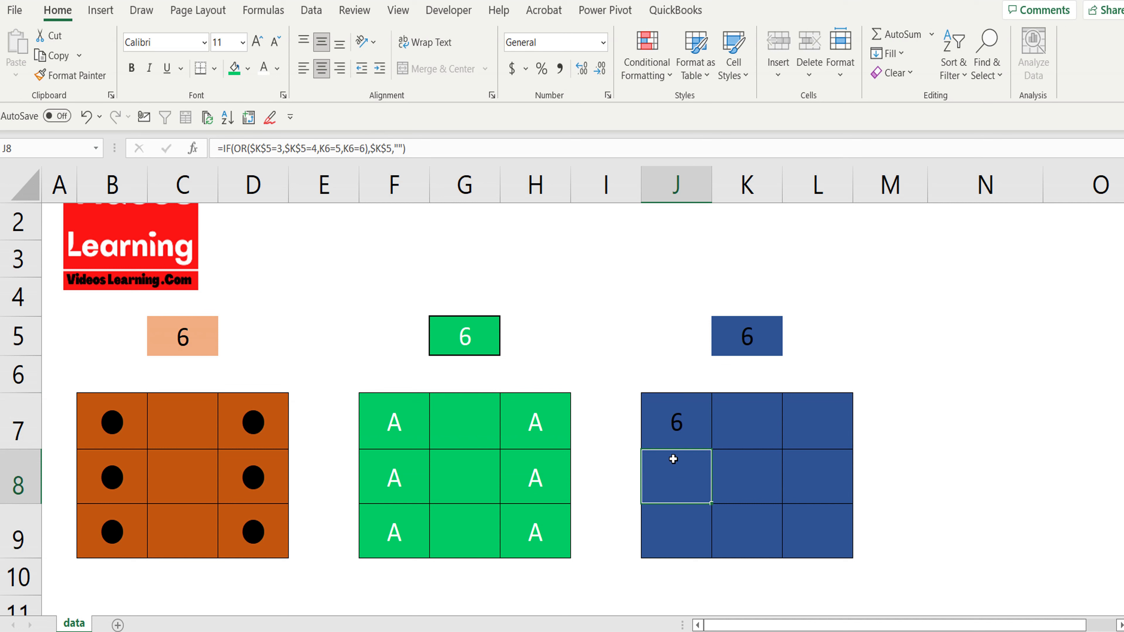
click(676, 423)
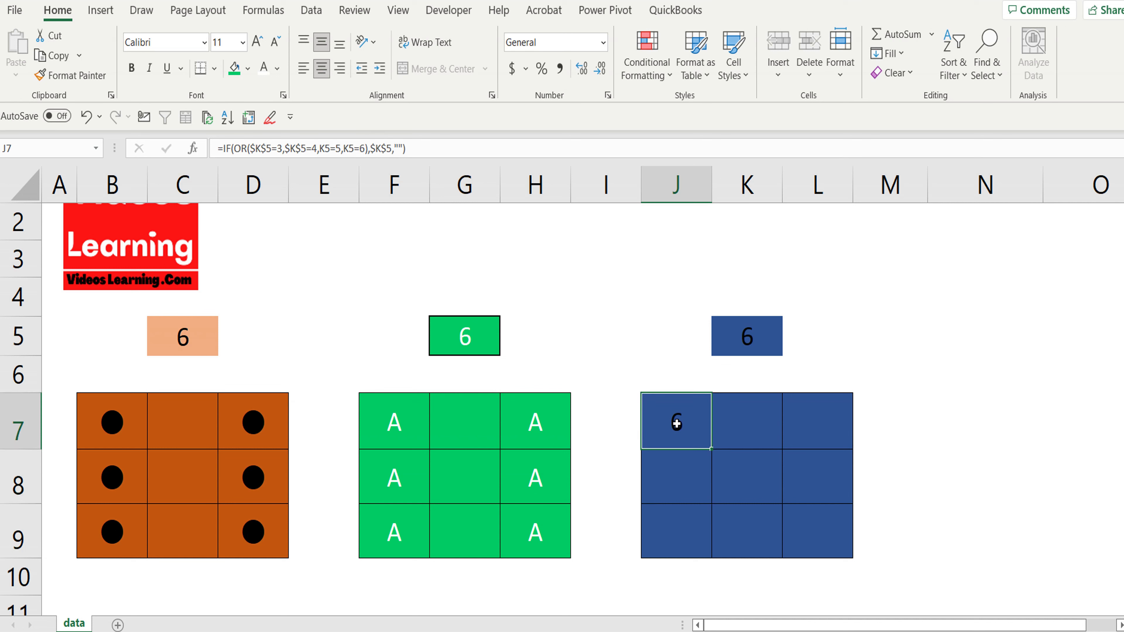
key(ctrl+c)
click(672, 475)
key(ctrl+v)
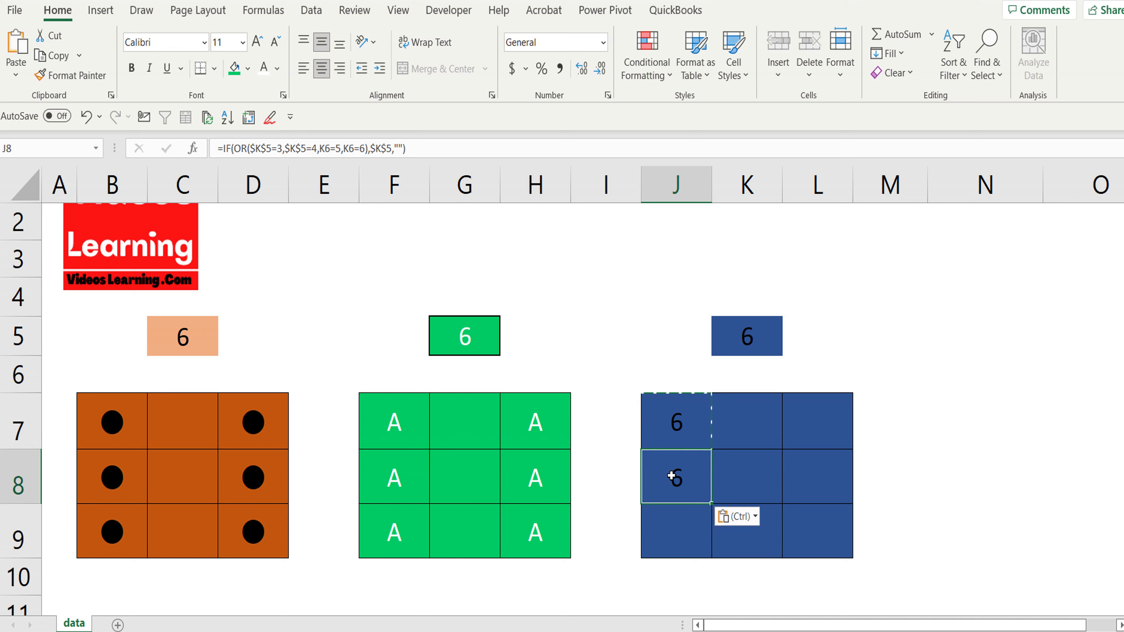
double_click(671, 475)
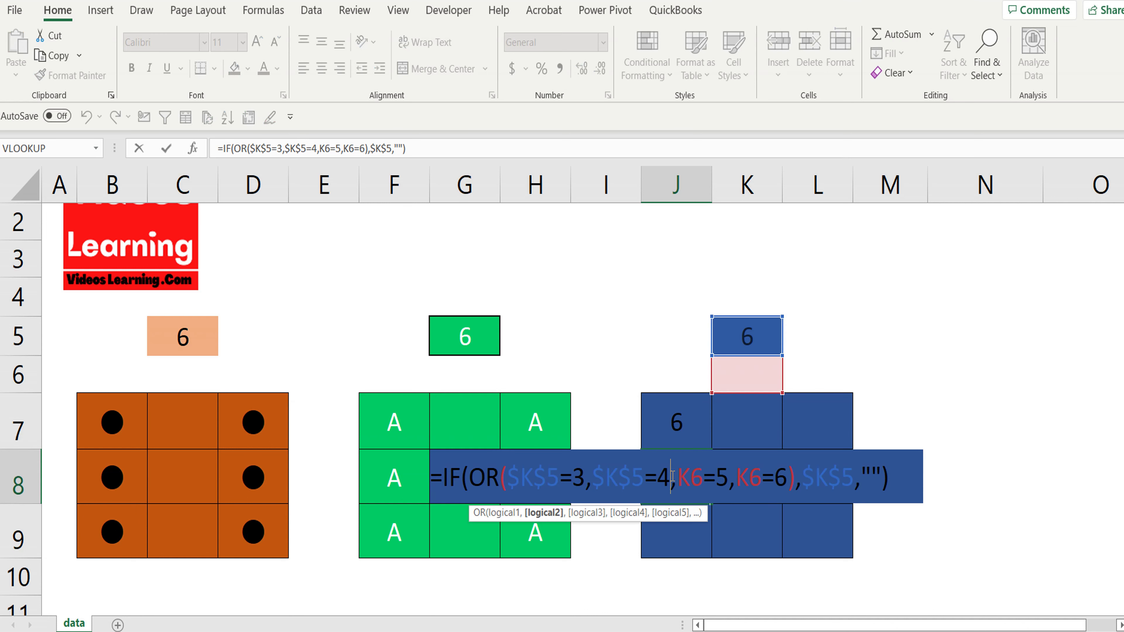
key(Escape)
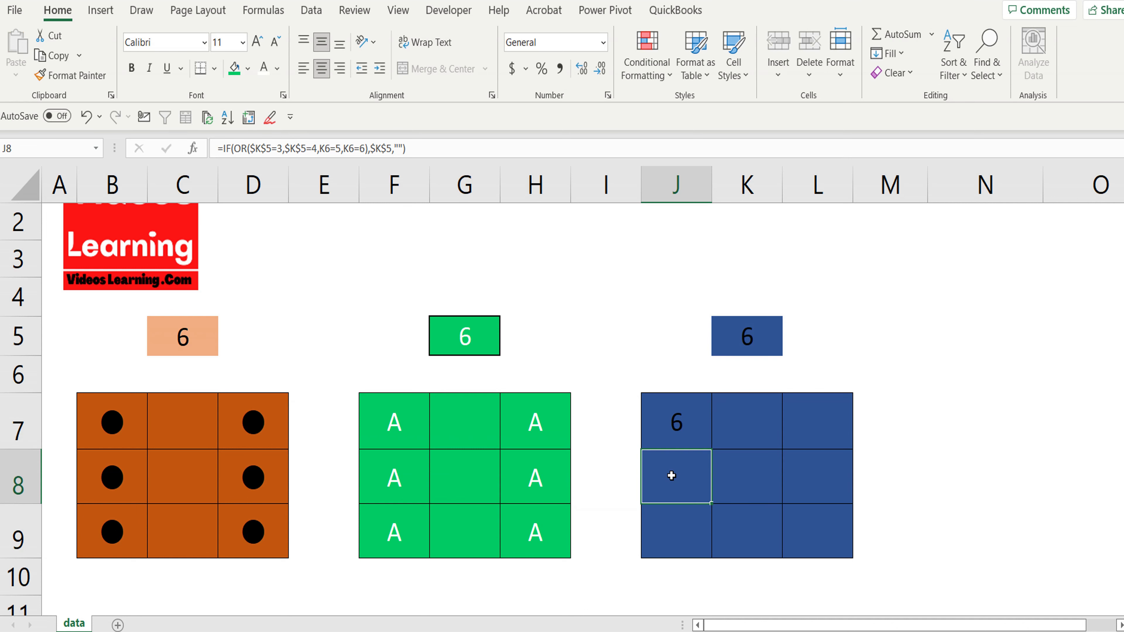
click(673, 430)
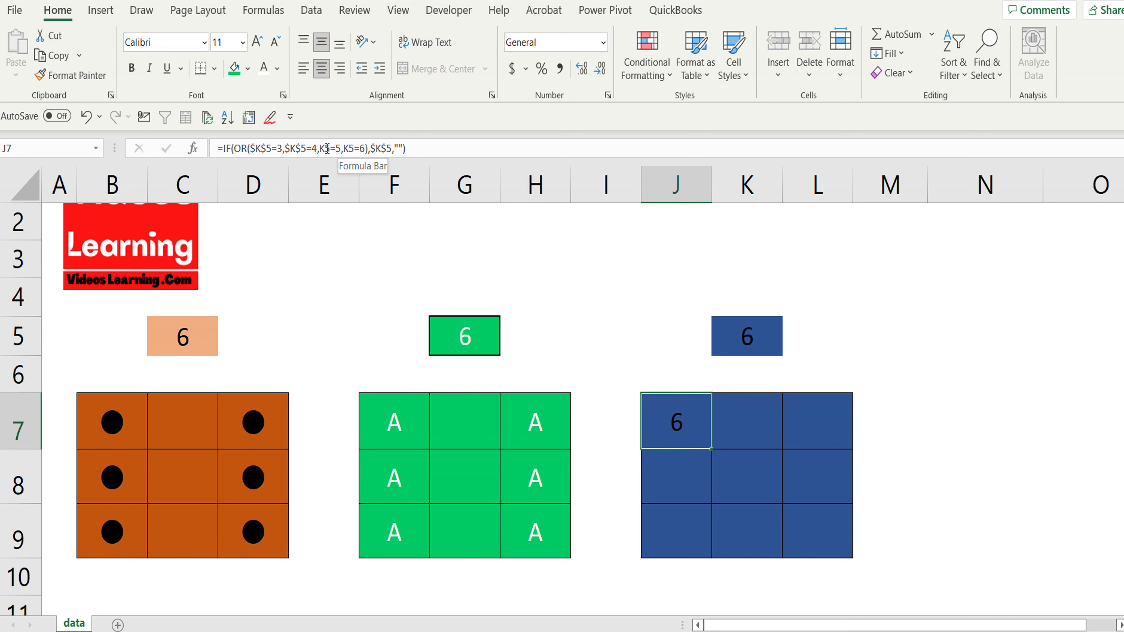
Step: Make J7's K5 references absolute, then enter =IF(K5=6,K5,"") in J8
click(326, 148)
key(F4)
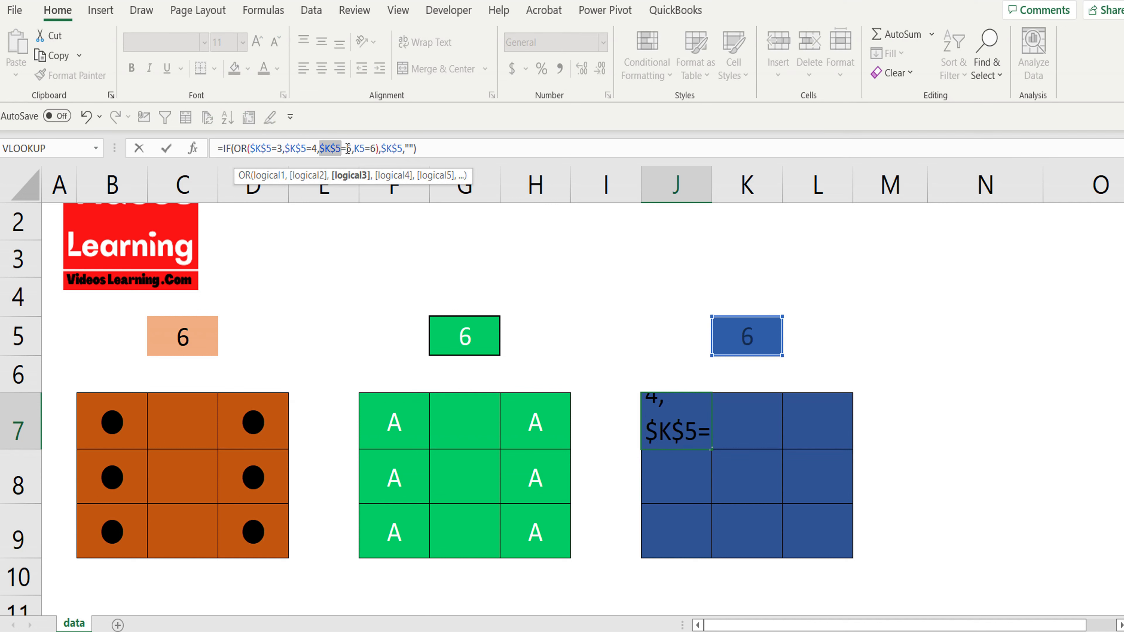
click(361, 148)
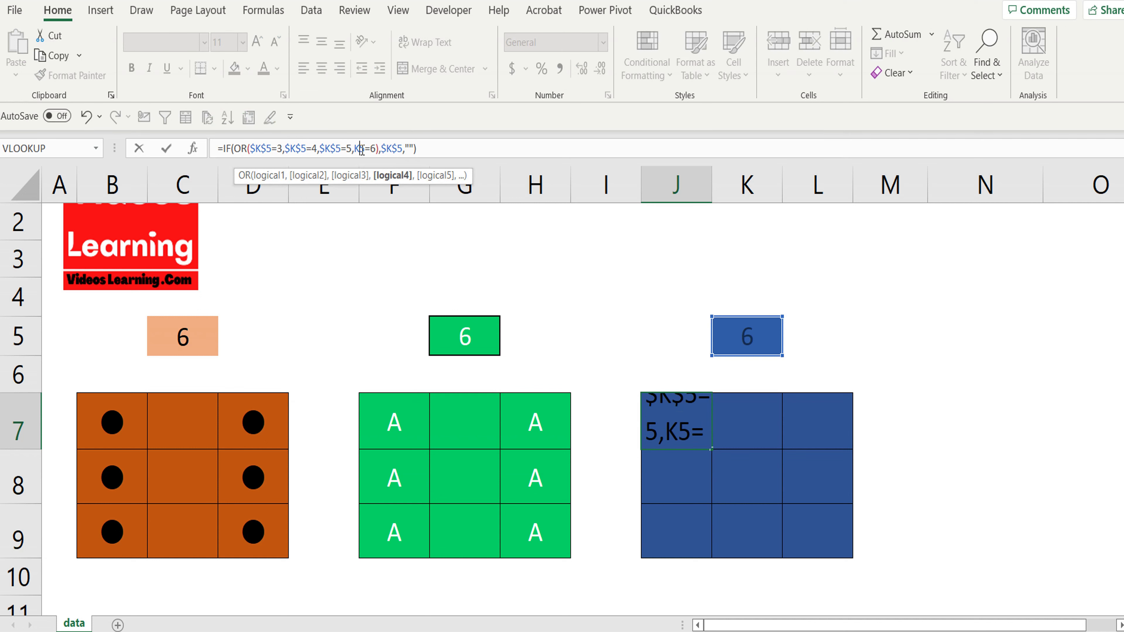
key(F4)
key(Return)
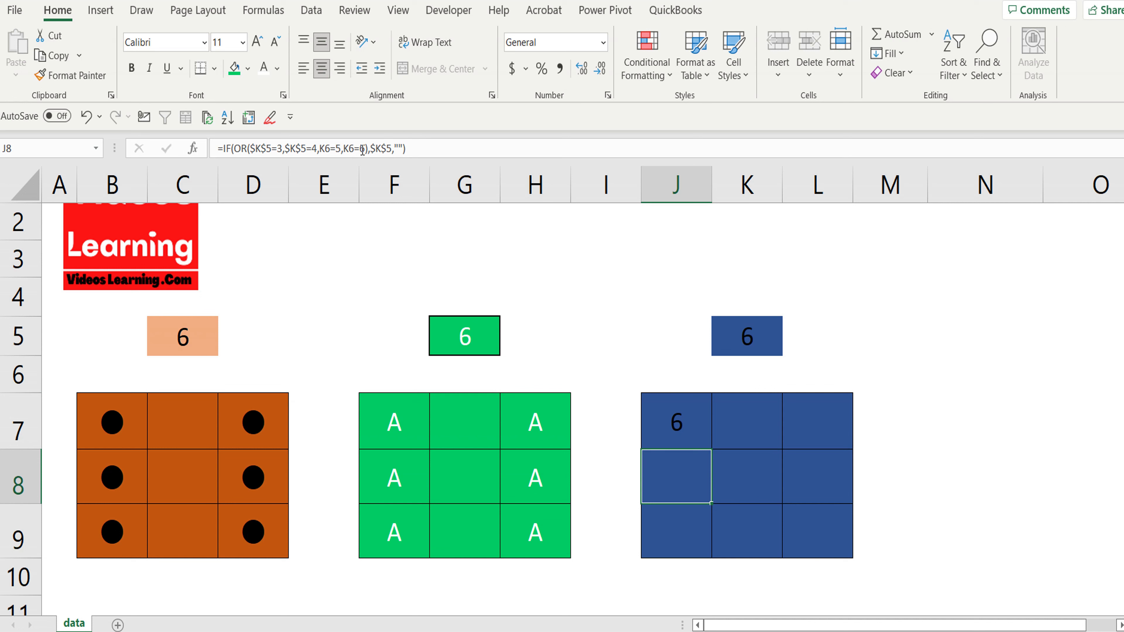
text(=)
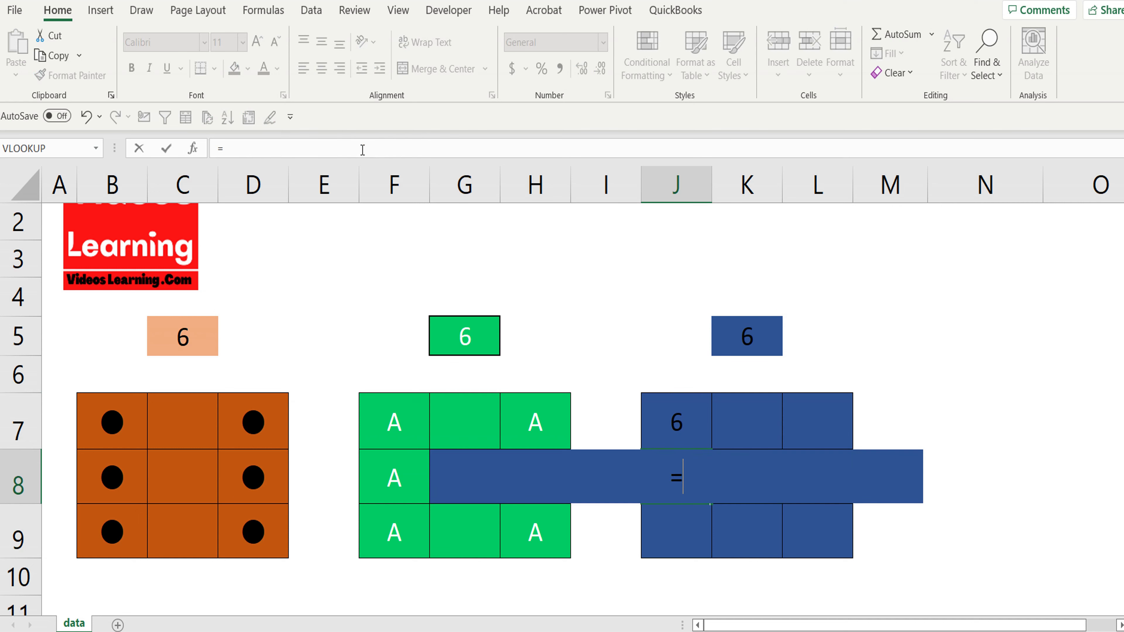
text(if()
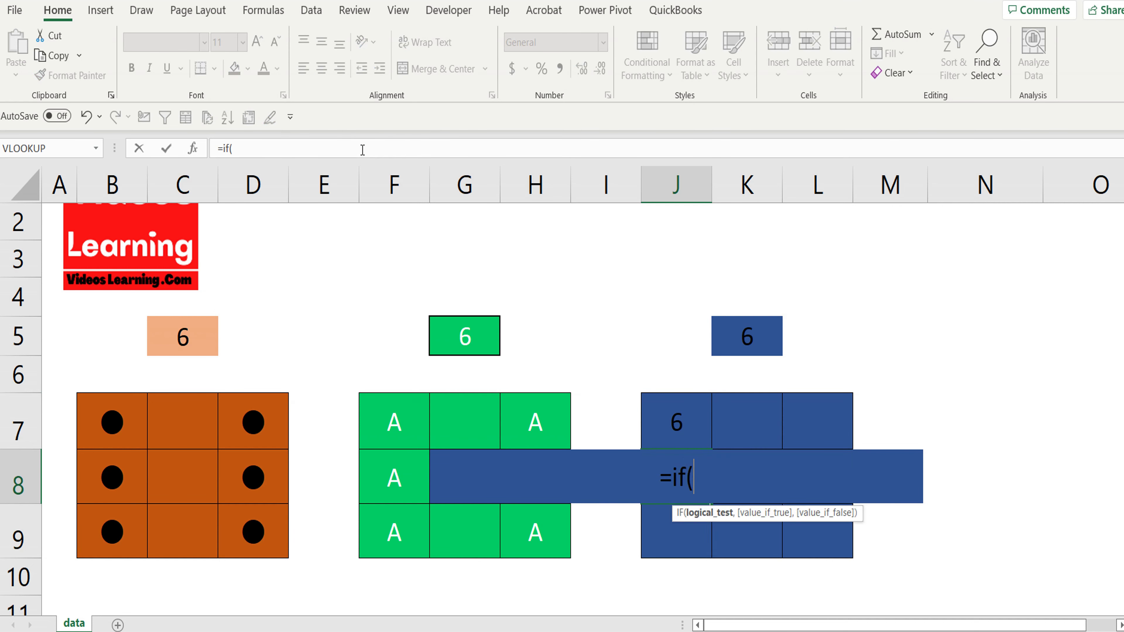
text(k)
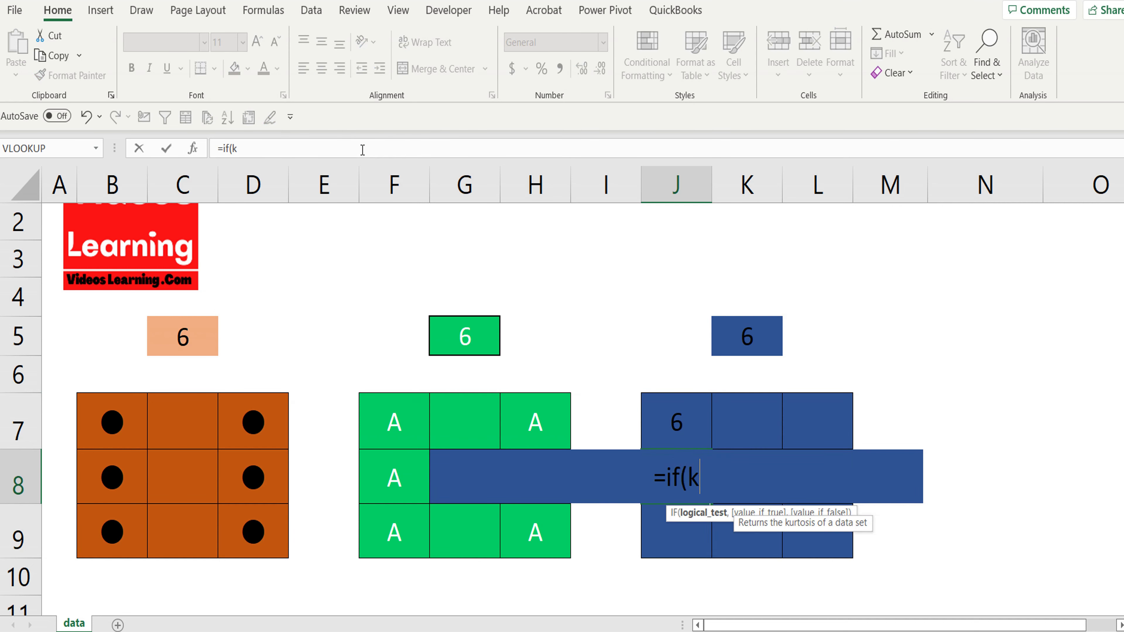
text(5)
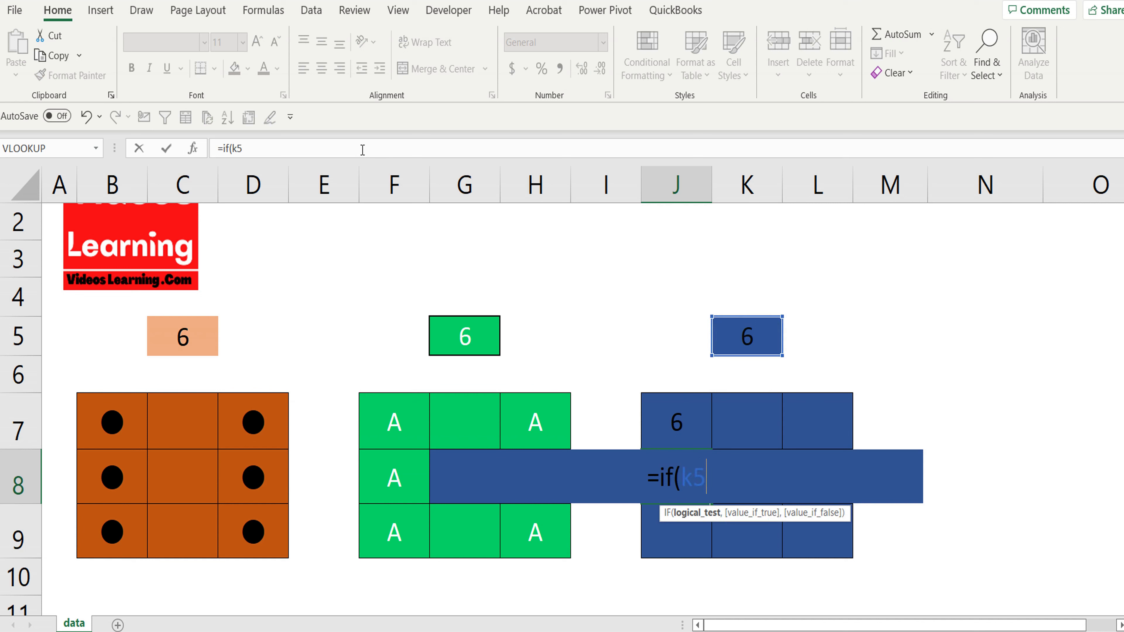
text(=6)
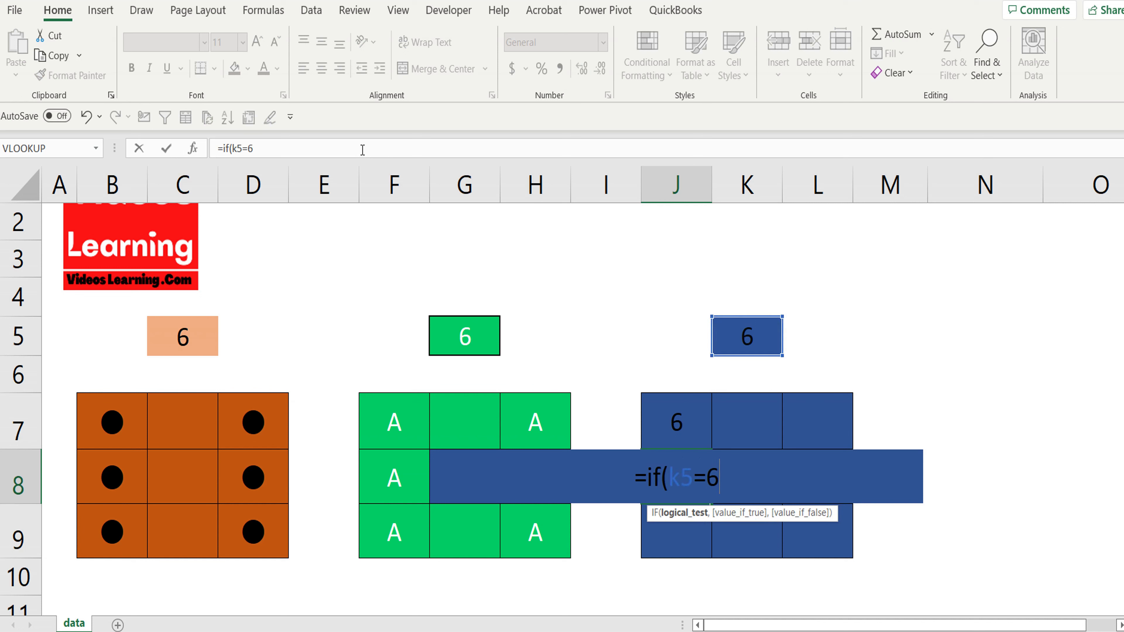
text(,)
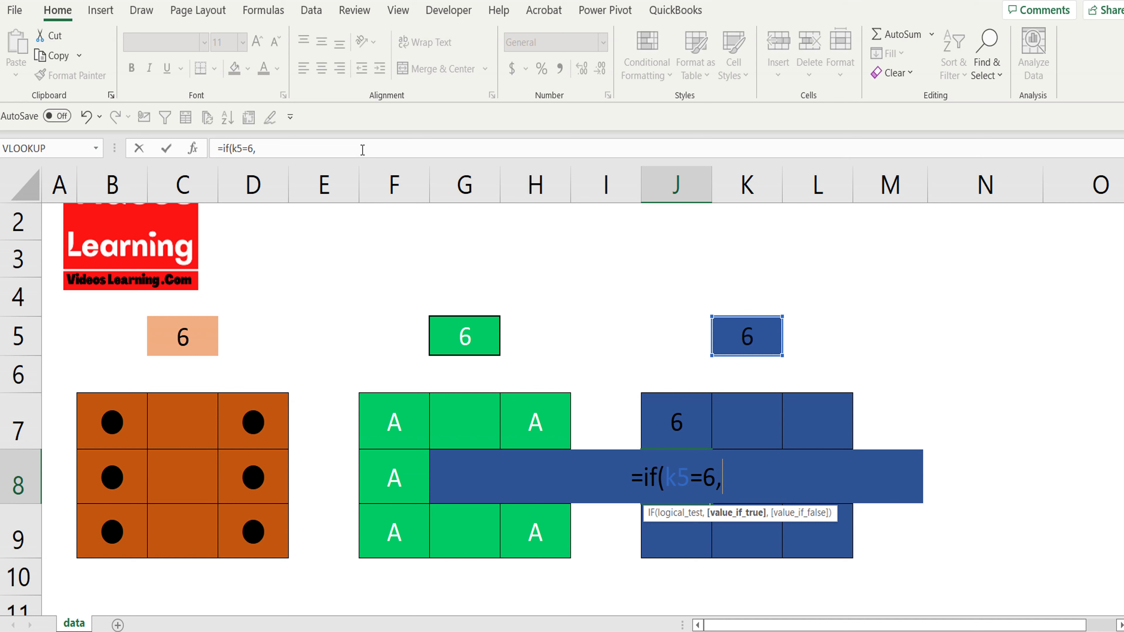
text(k5)
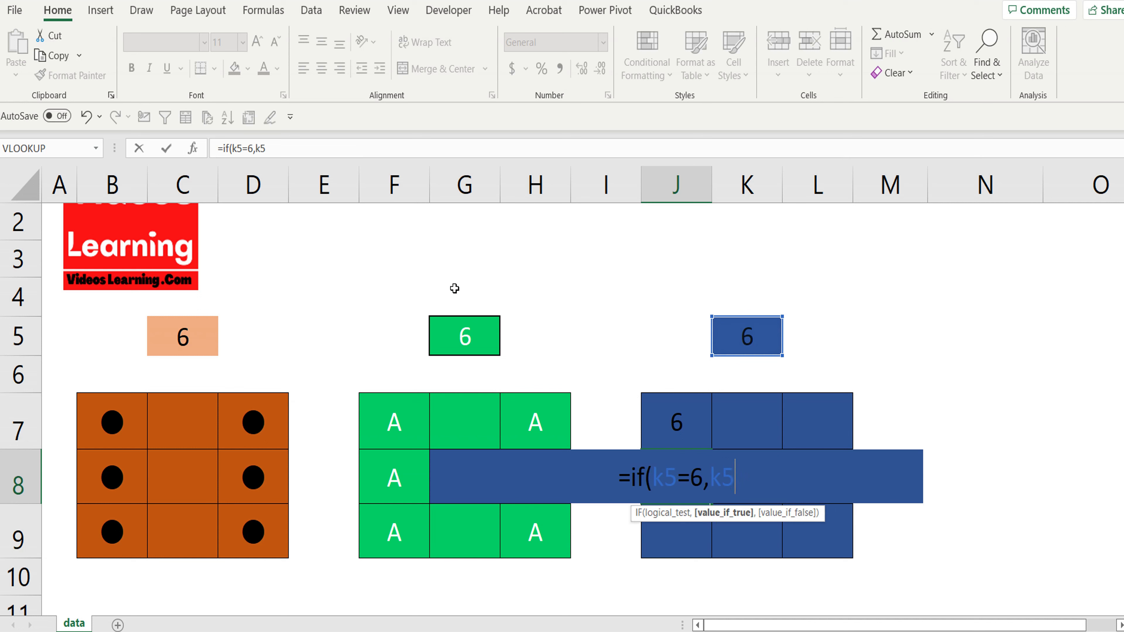
text(,)
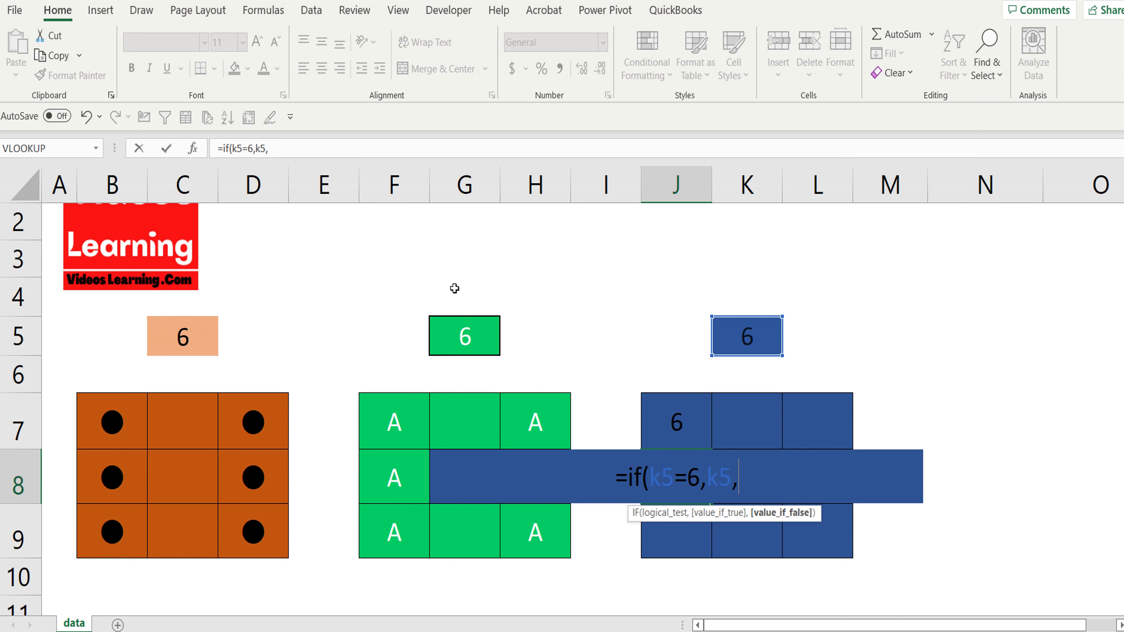
text("")
key(Return)
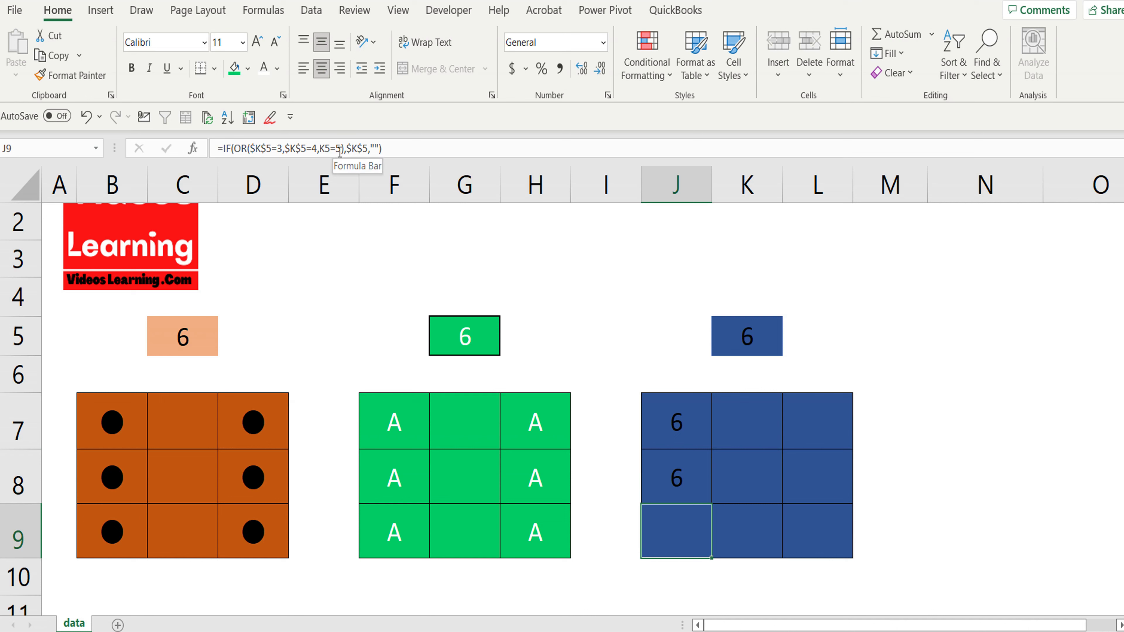
Step: Make J9's K5 reference absolute and add a K5=6 condition to its formula
click(324, 149)
click(325, 148)
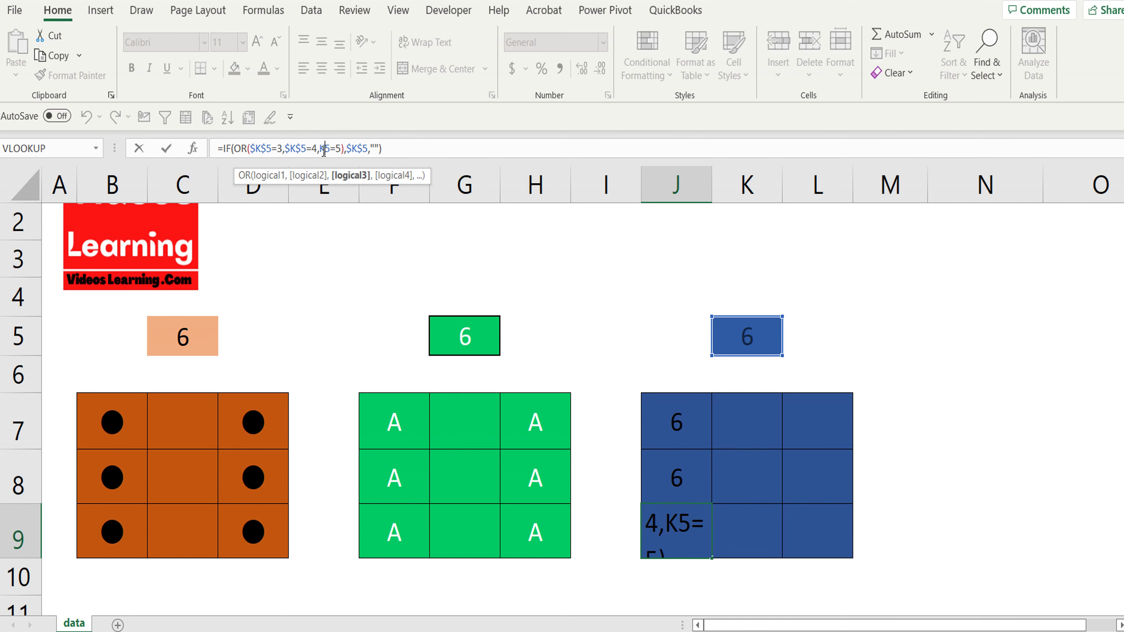
key(F4)
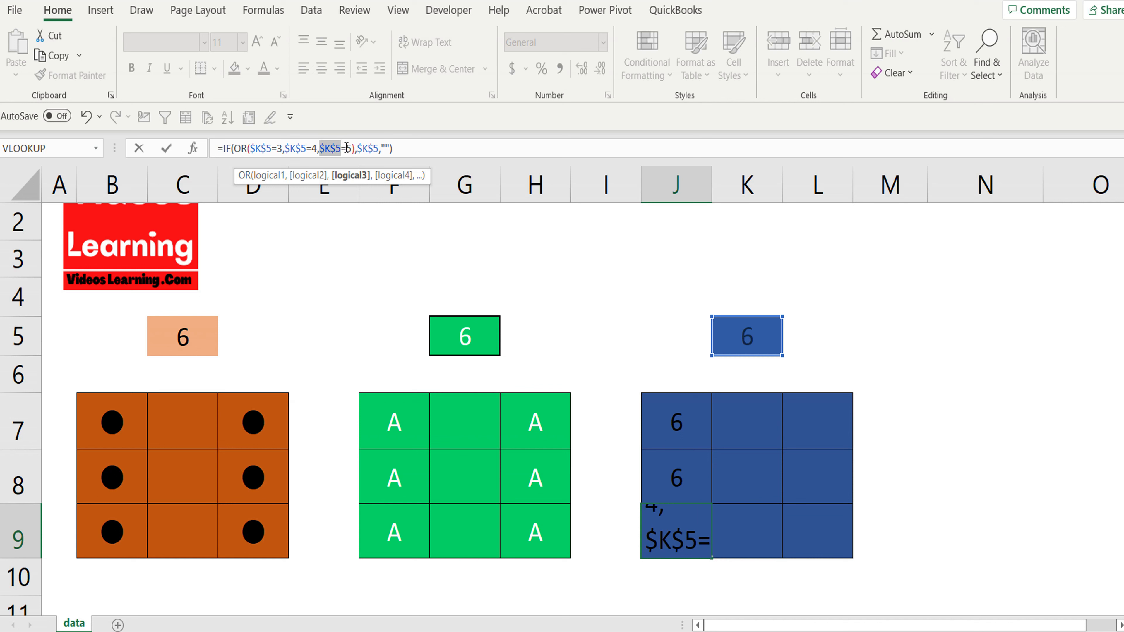
click(352, 148)
text(,k)
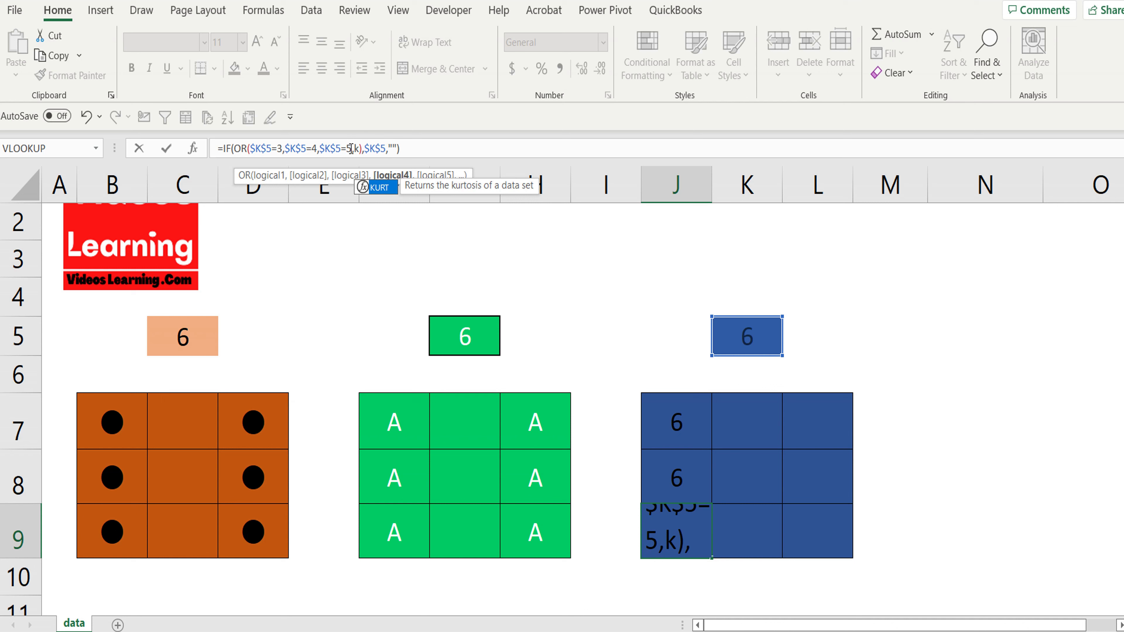
text(5=)
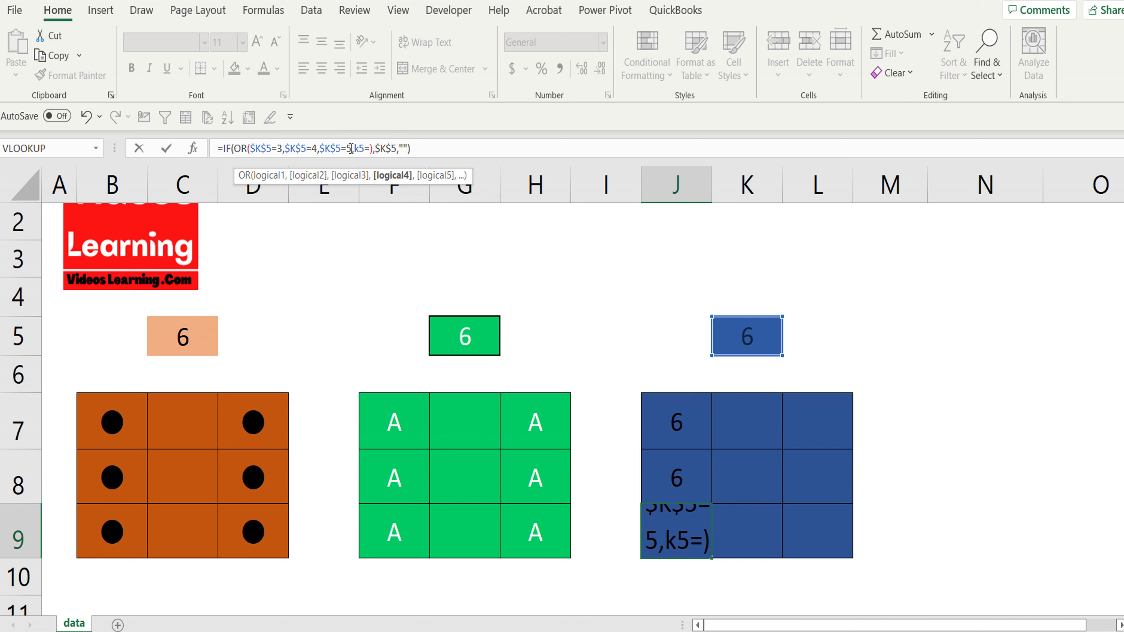
text(6)
key(Return)
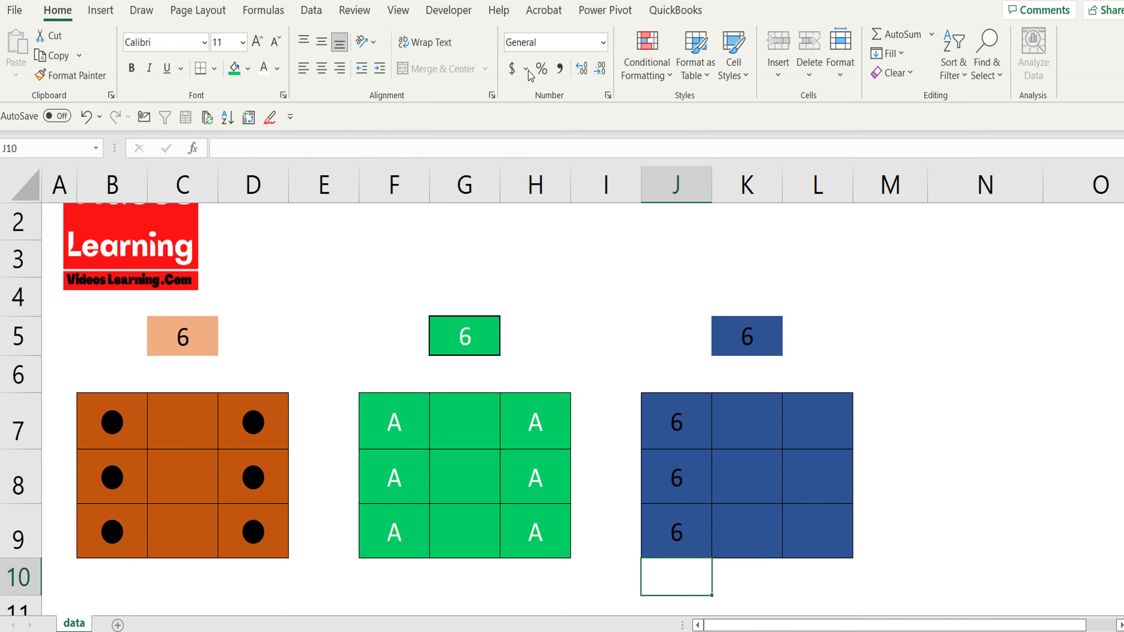
Step: Append a K5=6 condition to L9's OR formula
click(846, 537)
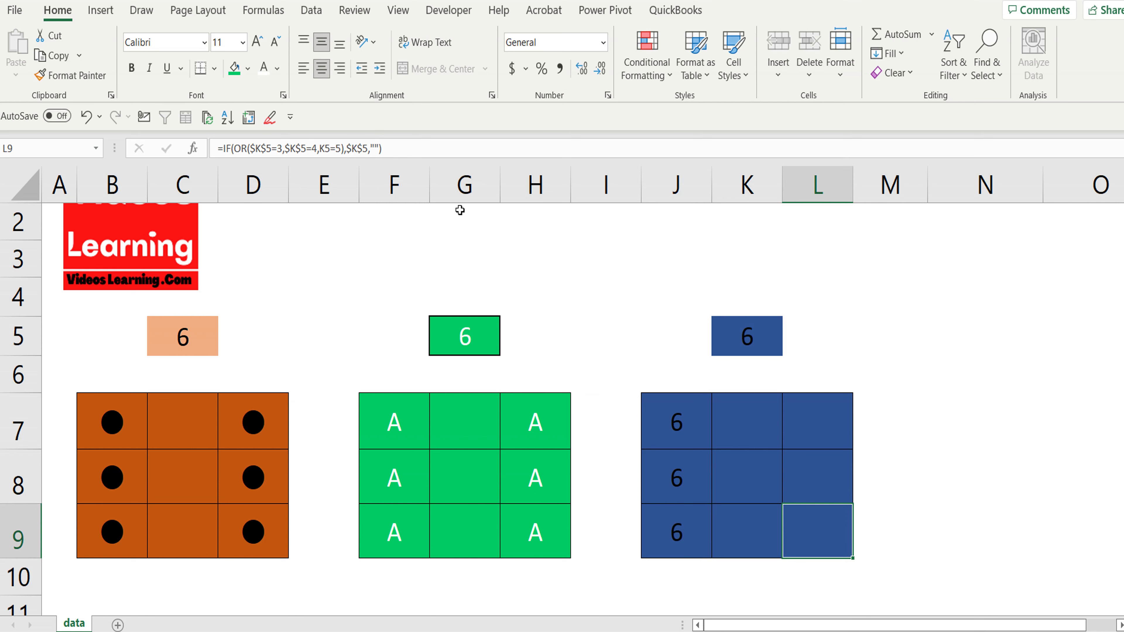
click(343, 150)
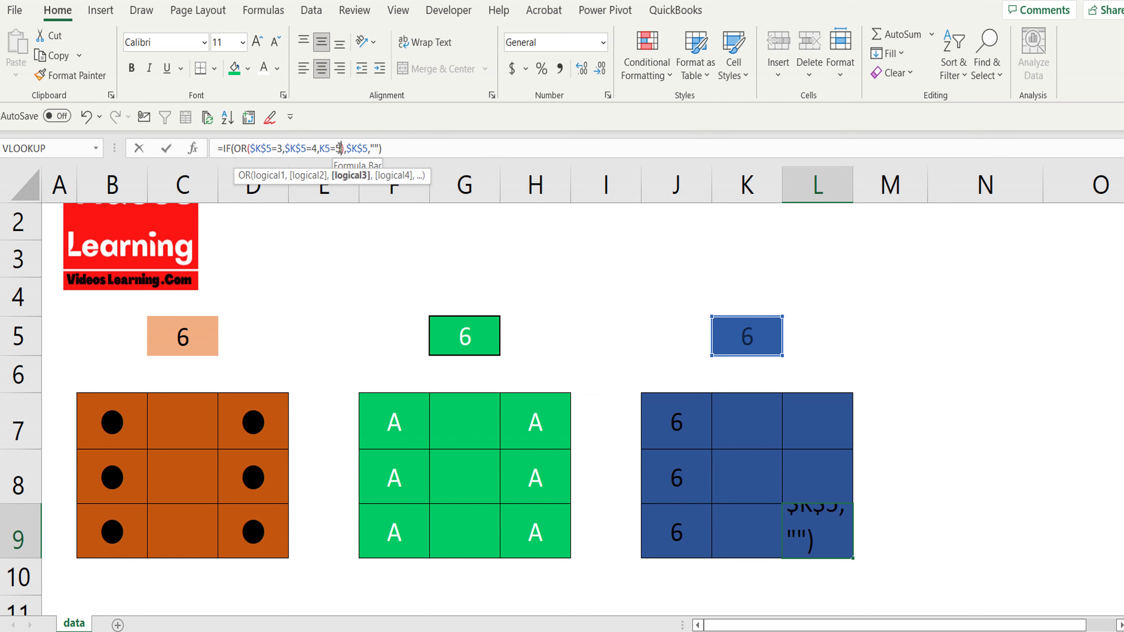
text(,k5=)
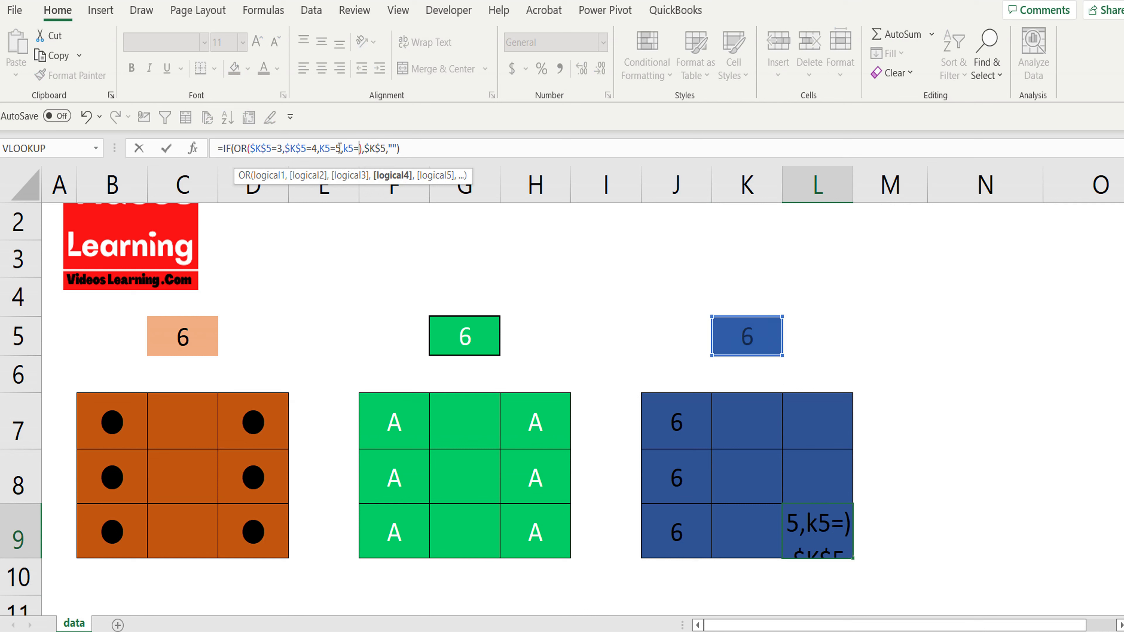
text(6)
Step: Commit L9's formula and change both K5 references in J8 to $K$5
key(Return)
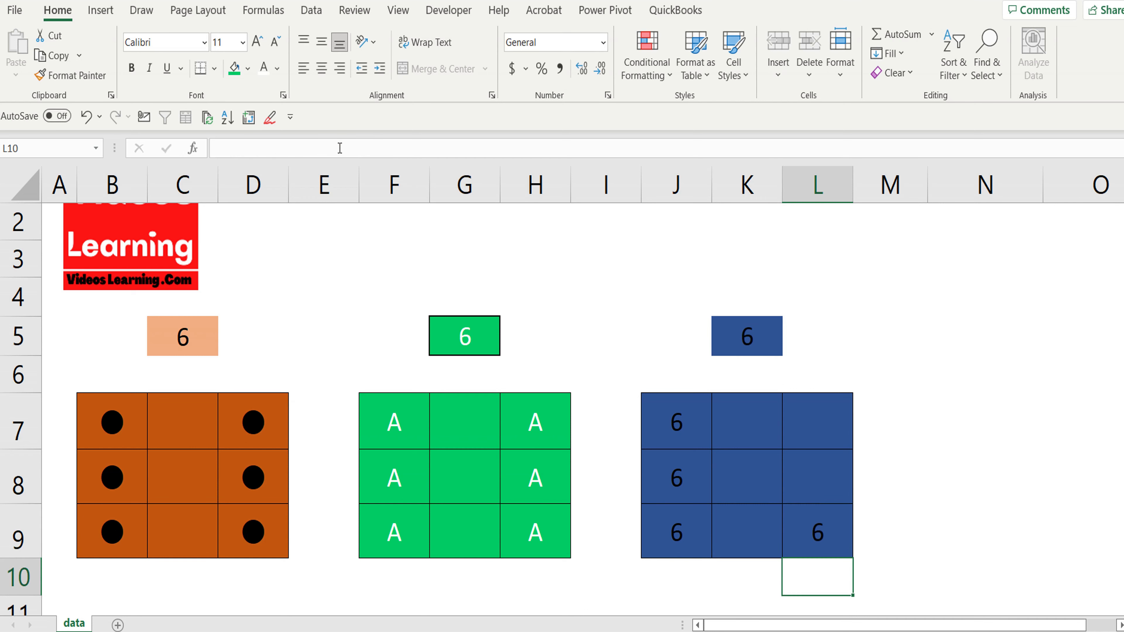
click(690, 478)
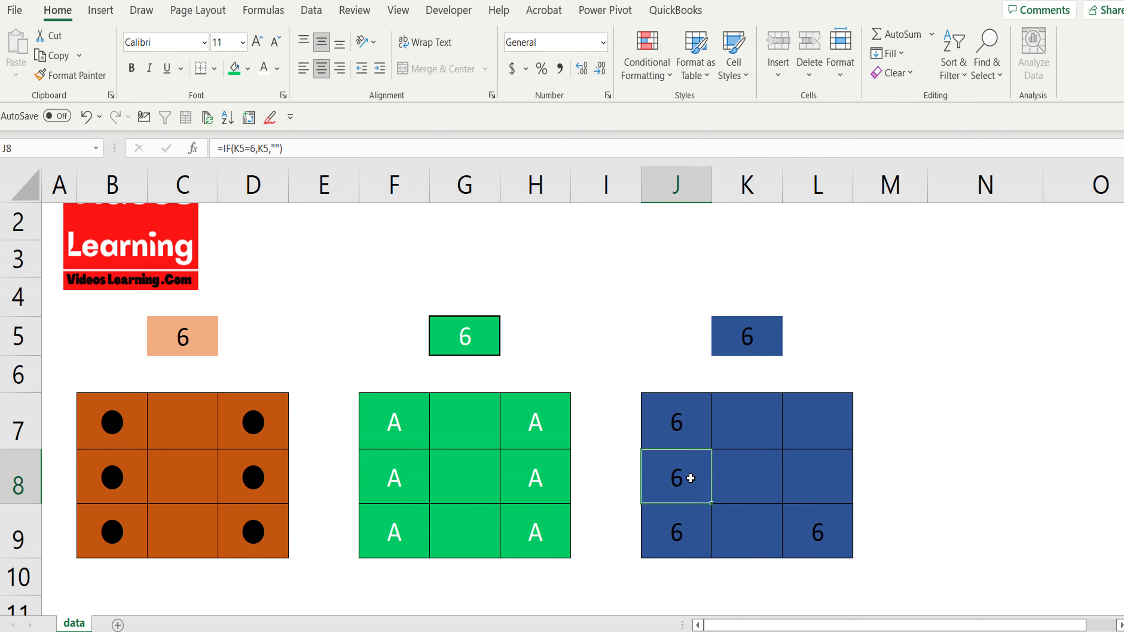
click(240, 148)
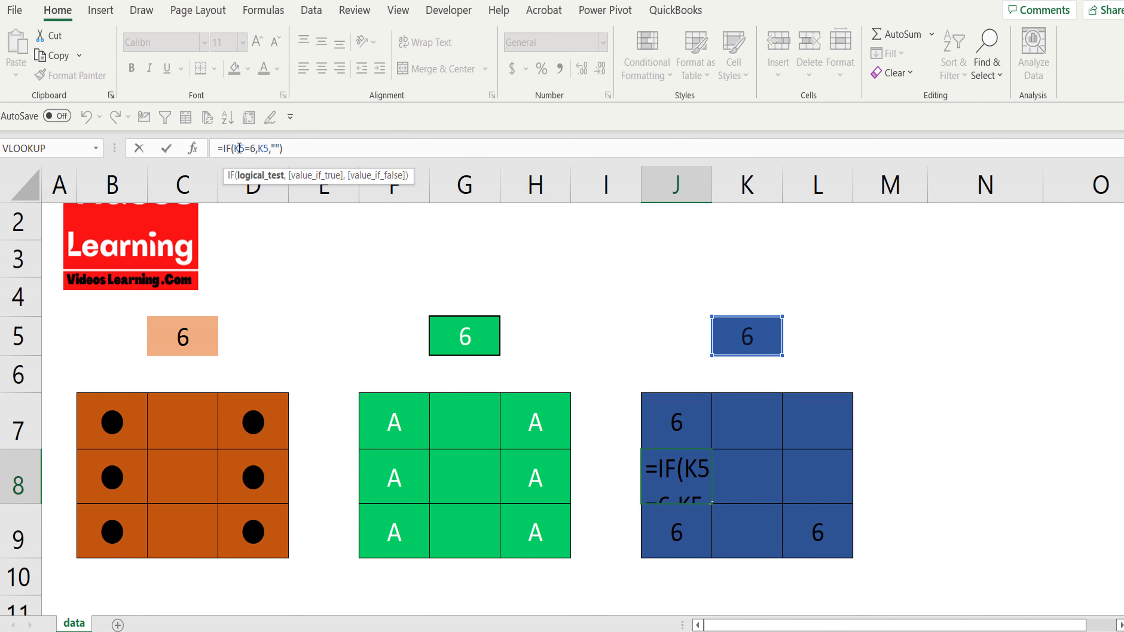
key(F4)
click(277, 147)
key(F4)
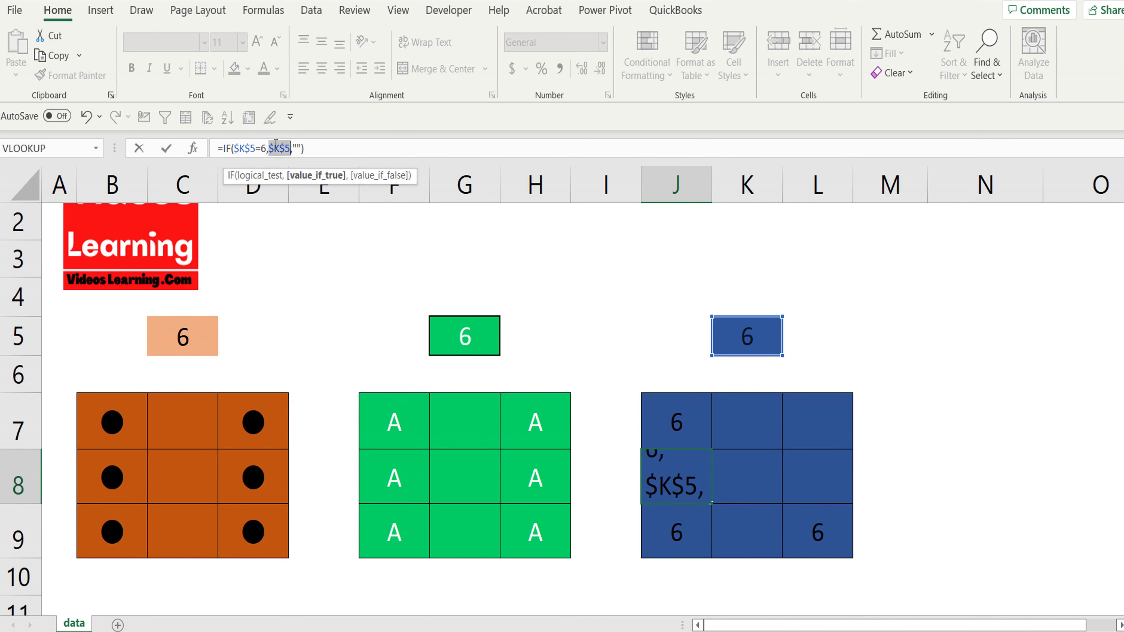
key(Return)
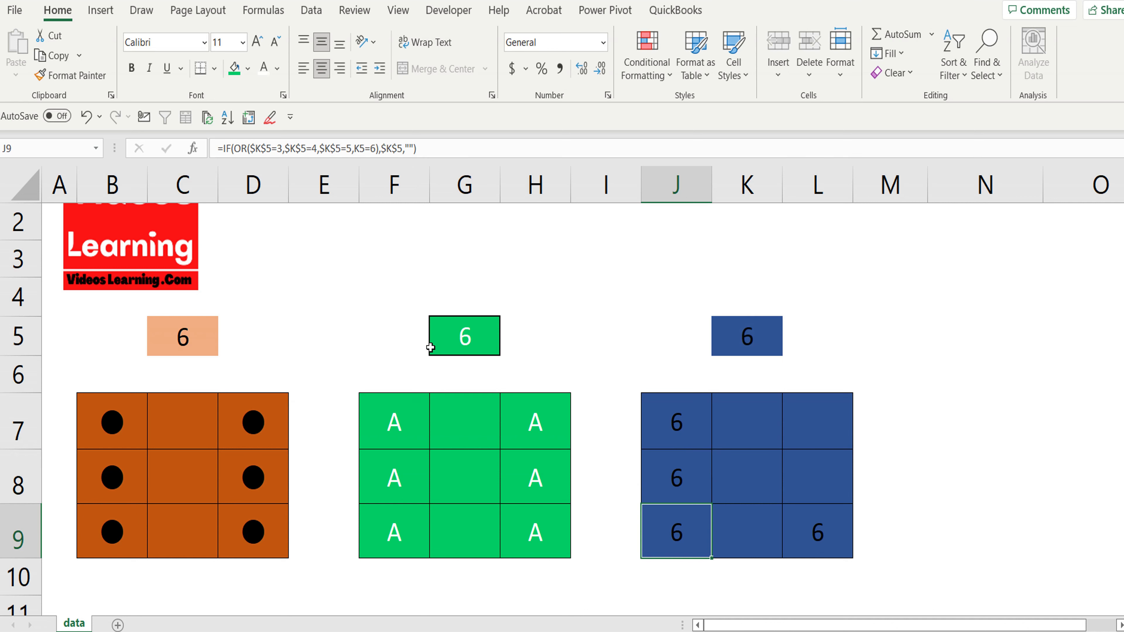
Step: Copy J8's formula into L8 and check the pasted version
click(669, 487)
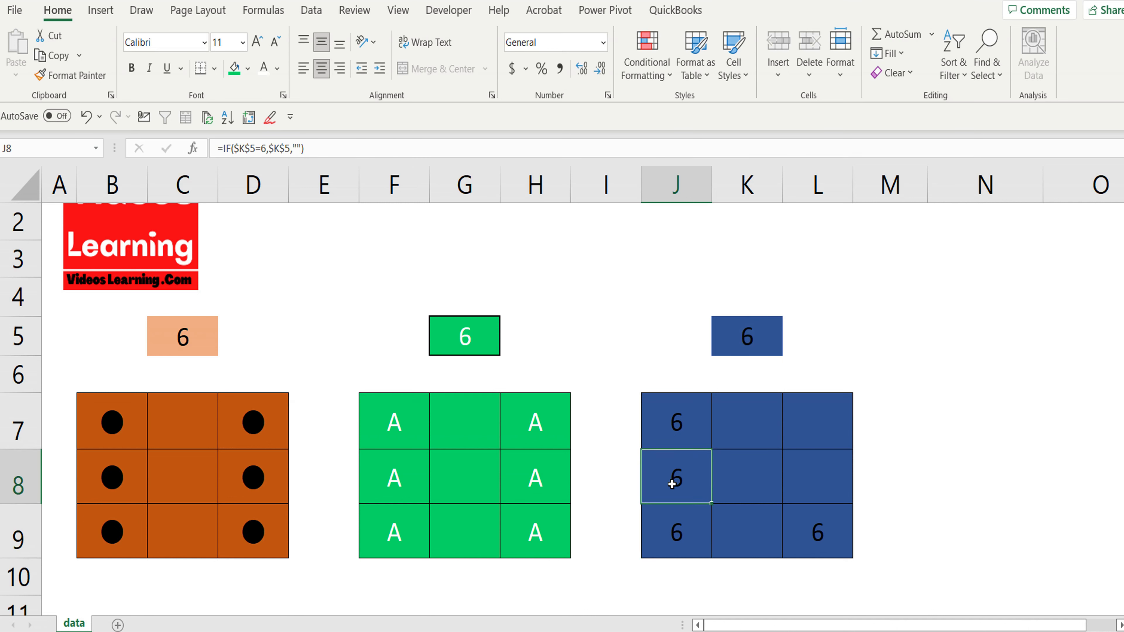
key(ctrl+c)
click(836, 483)
key(ctrl+v)
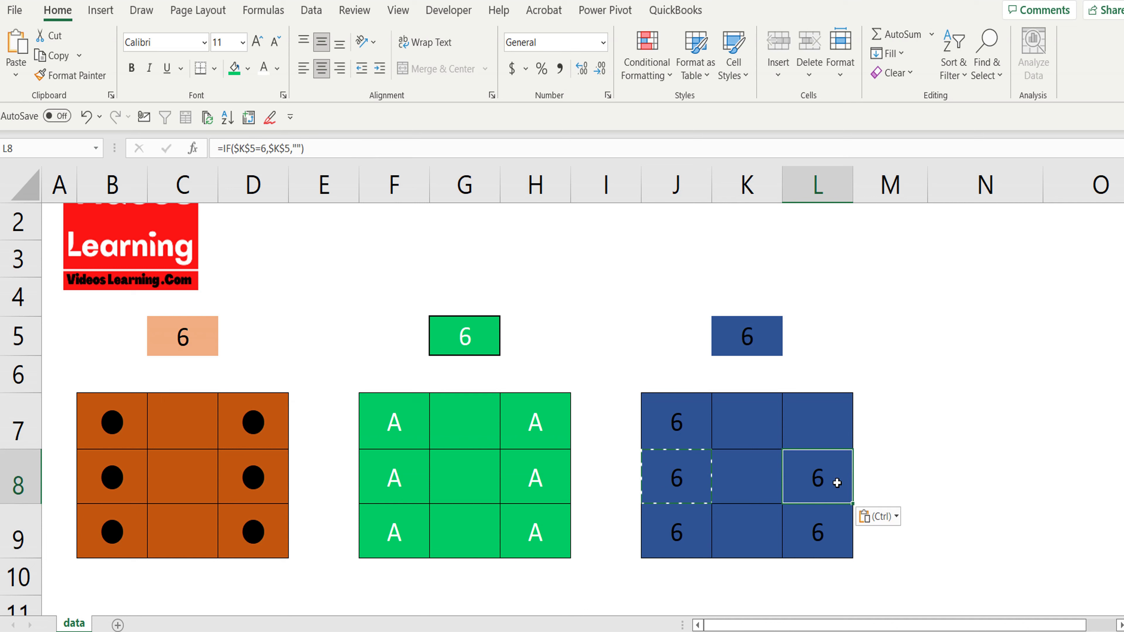
double_click(836, 483)
key(Escape)
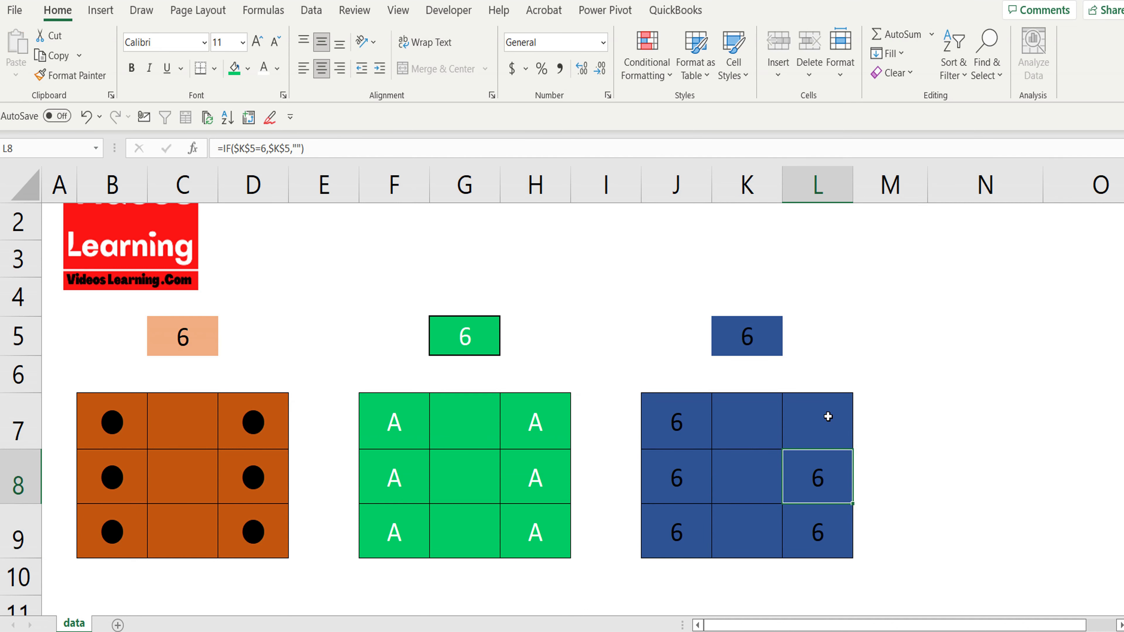
Step: Add a K5=6 condition to L7's OR formula
click(829, 417)
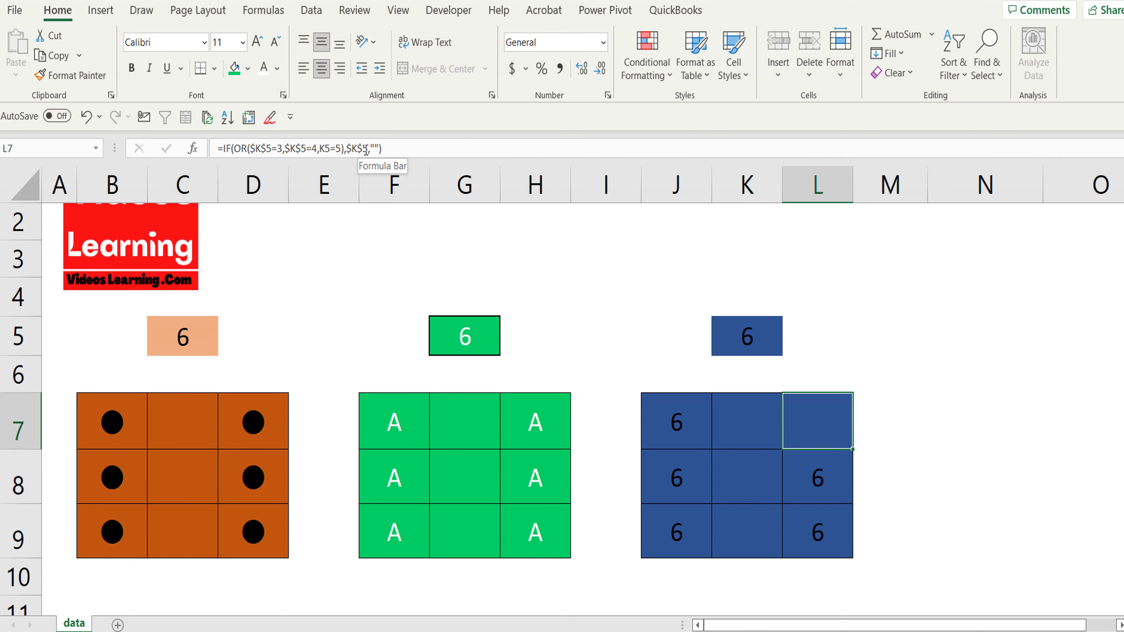
click(339, 148)
text(,k)
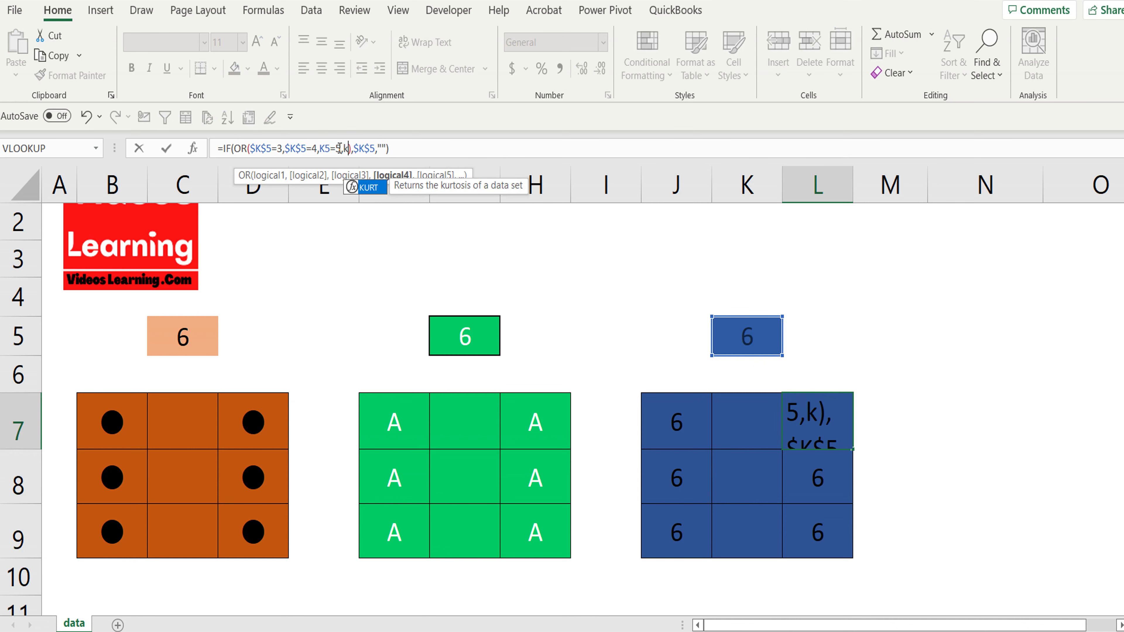
text(5)
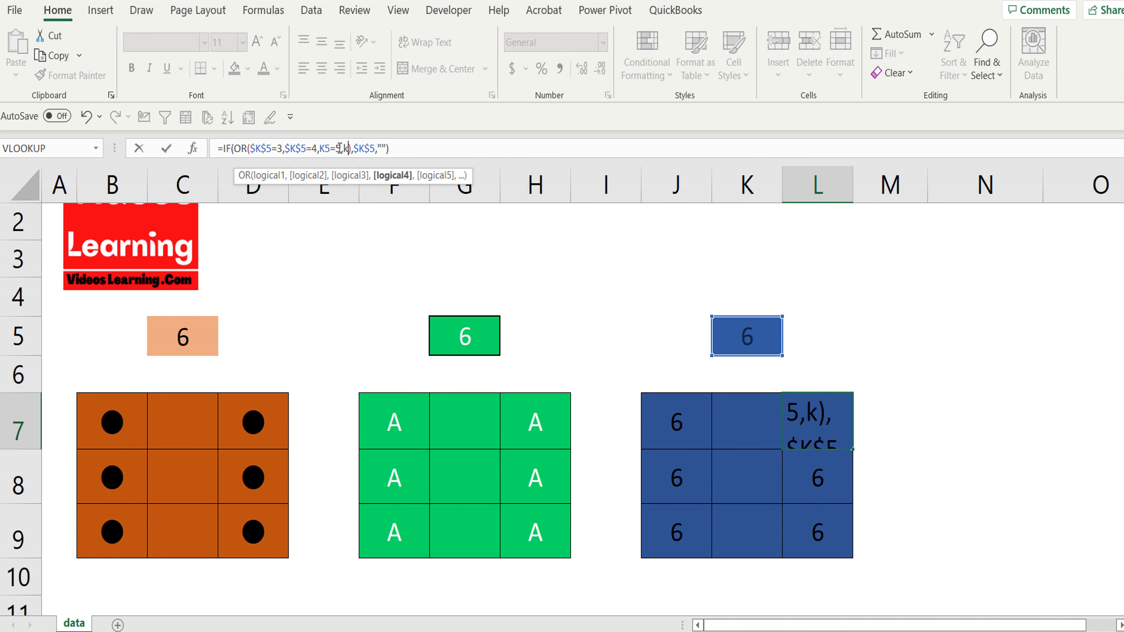
text(=)
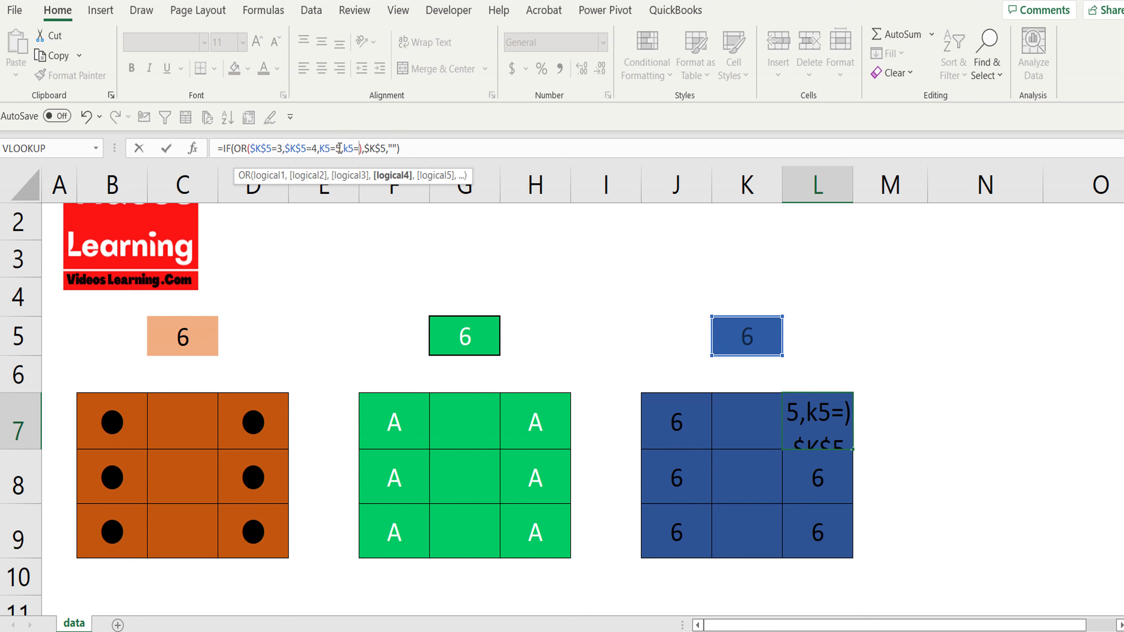
text(6)
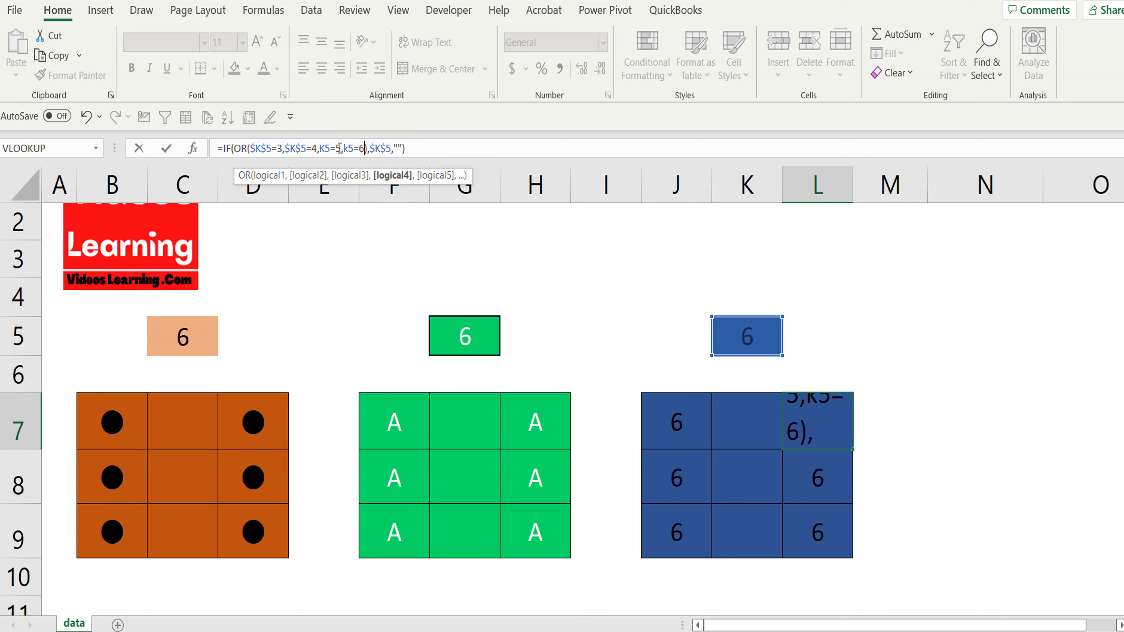
key(Return)
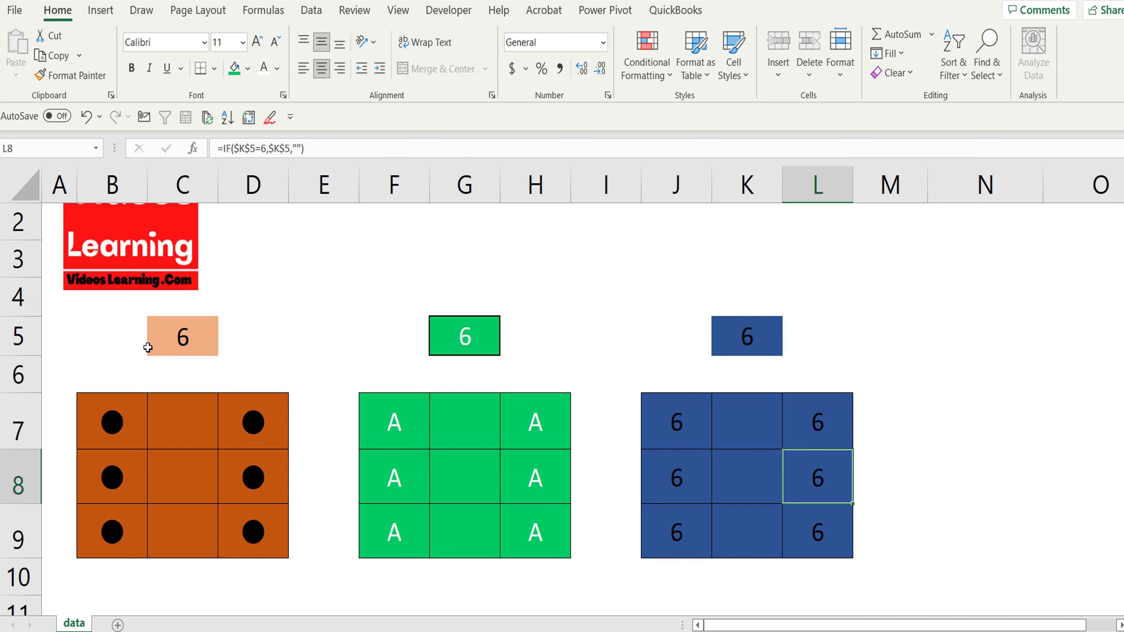
click(174, 350)
Step: Test the grids by entering die values 1, 2 and 3 in C5
text(1)
key(Return)
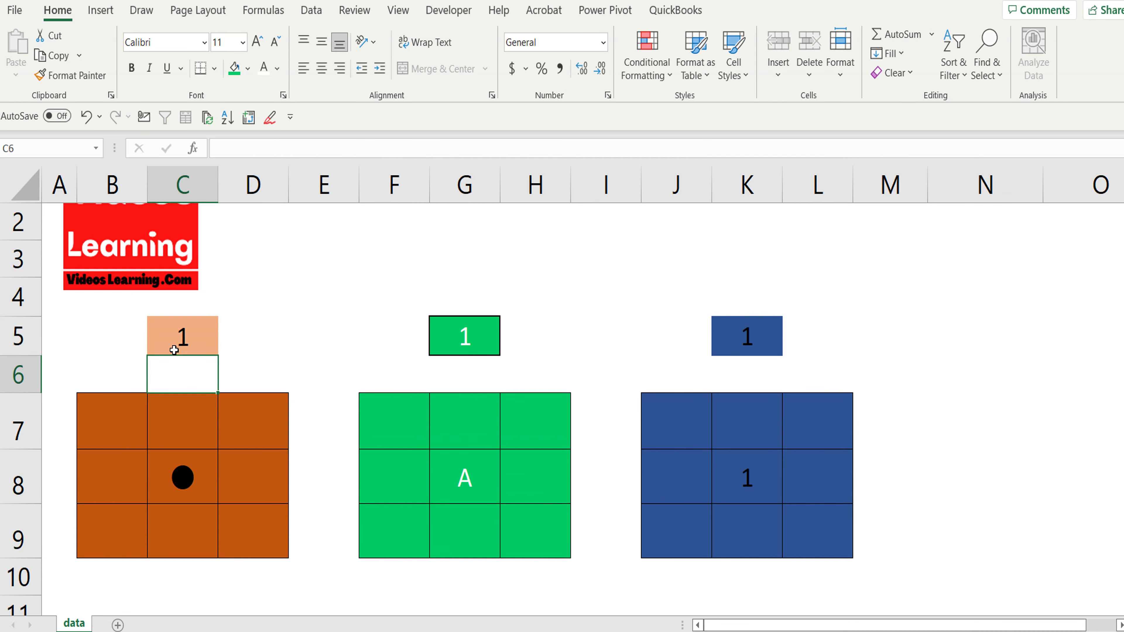
click(174, 350)
text(2)
key(Return)
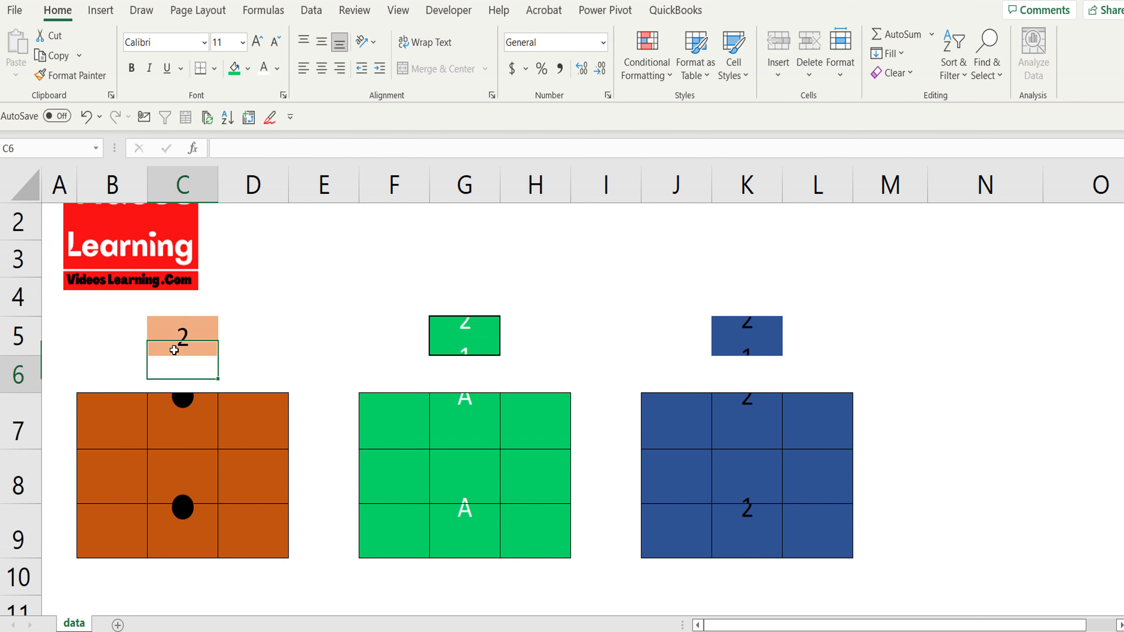
click(174, 349)
text(3)
key(Return)
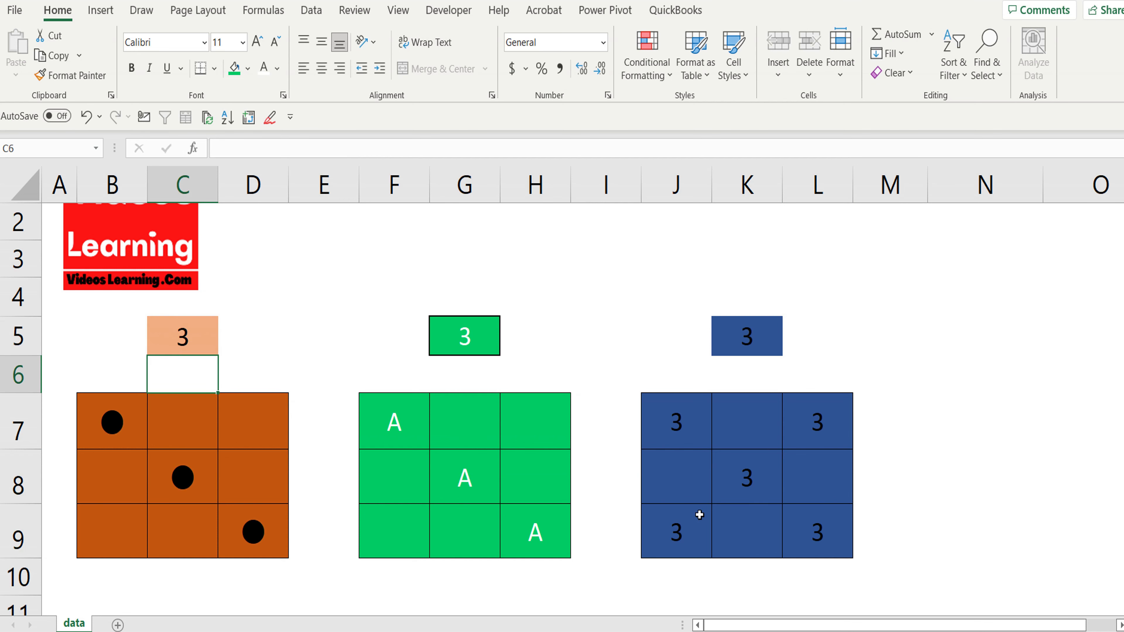
Step: Delete the $K$5=3 condition from J9's OR formula
click(692, 528)
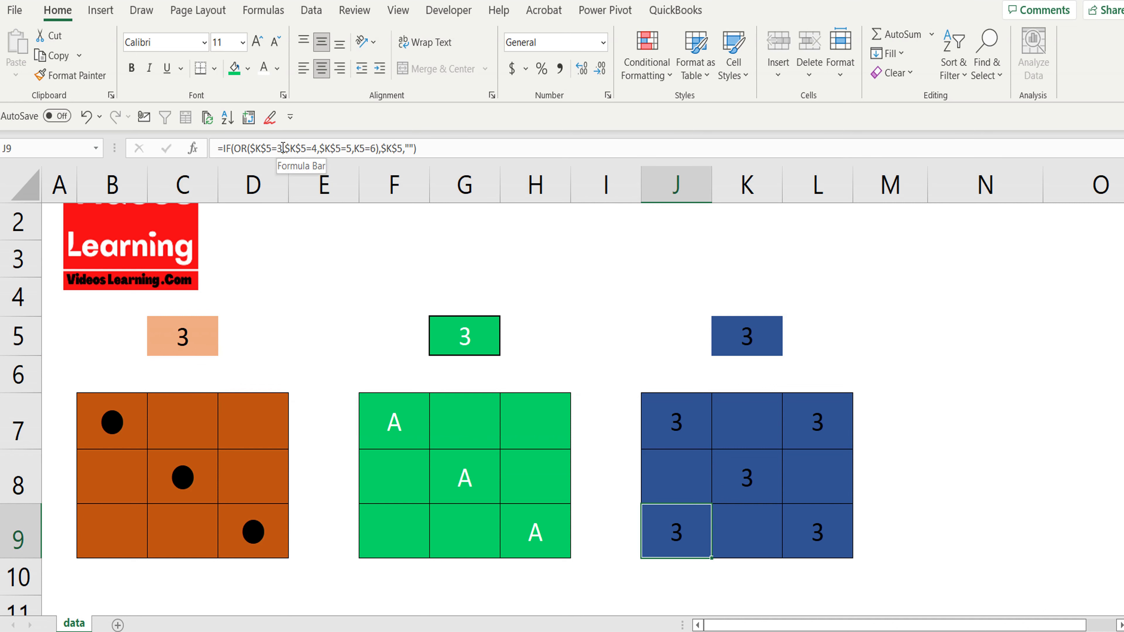
click(273, 148)
drag(273, 148, 251, 148)
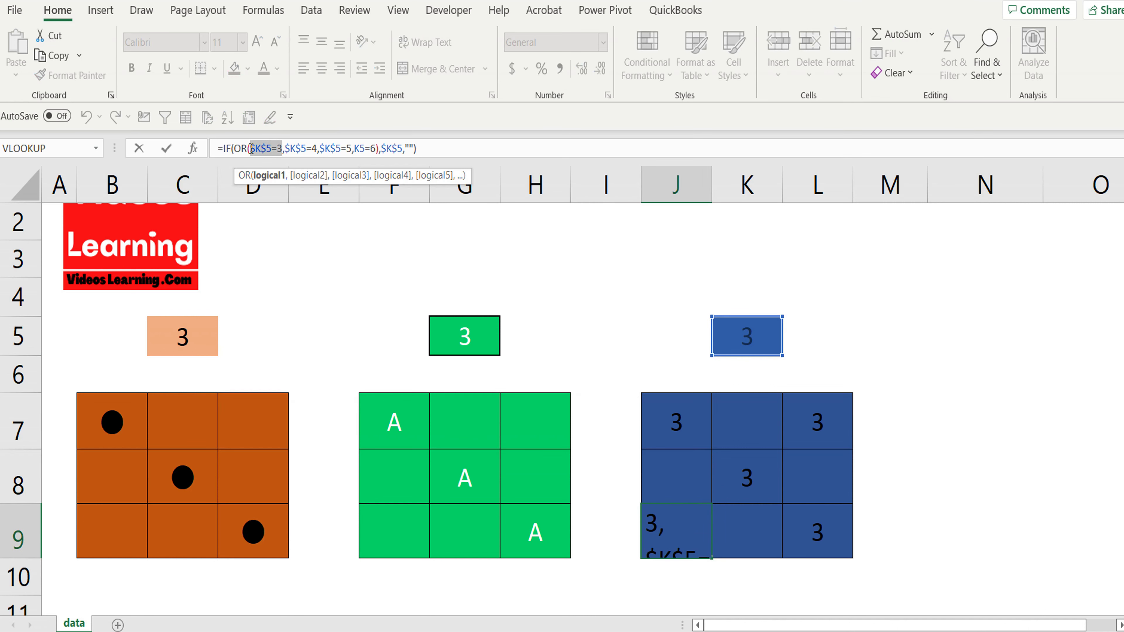
key(Delete)
key(Delete)
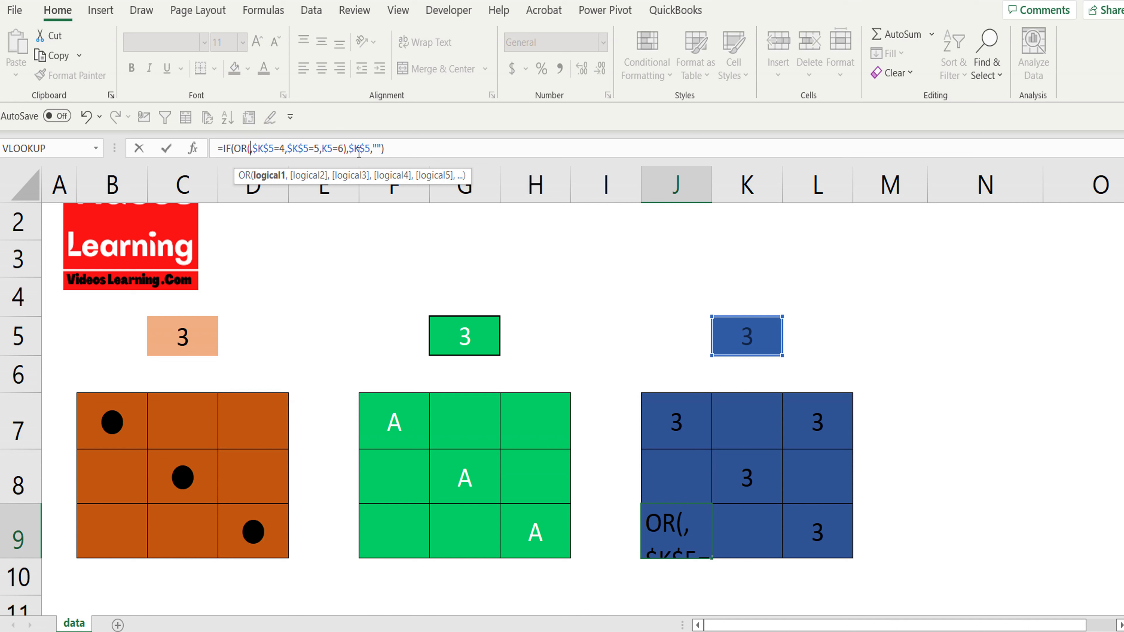
key(Delete)
key(Return)
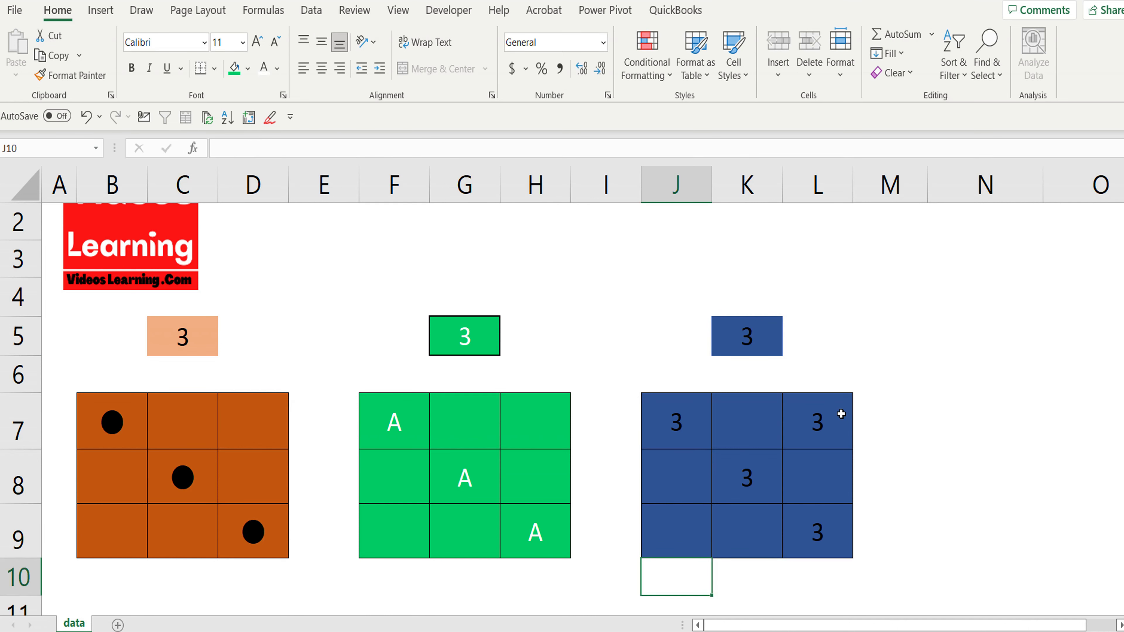
Step: Remove the $K$5=3 condition from L7's OR formula as well
click(829, 426)
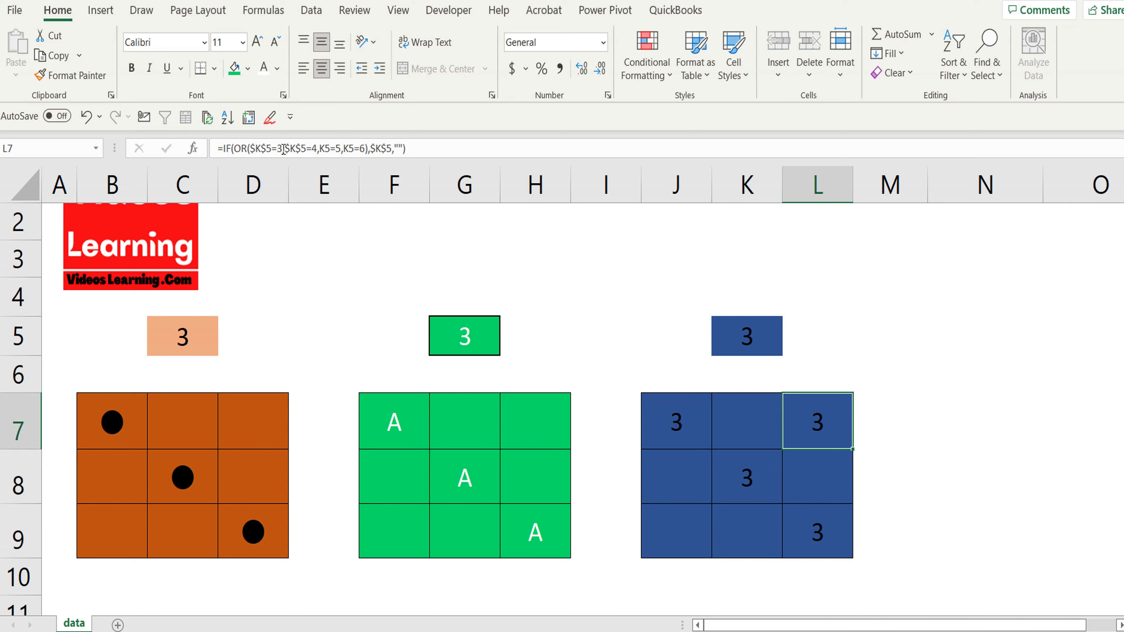
drag(282, 149, 250, 149)
key(BackSpace)
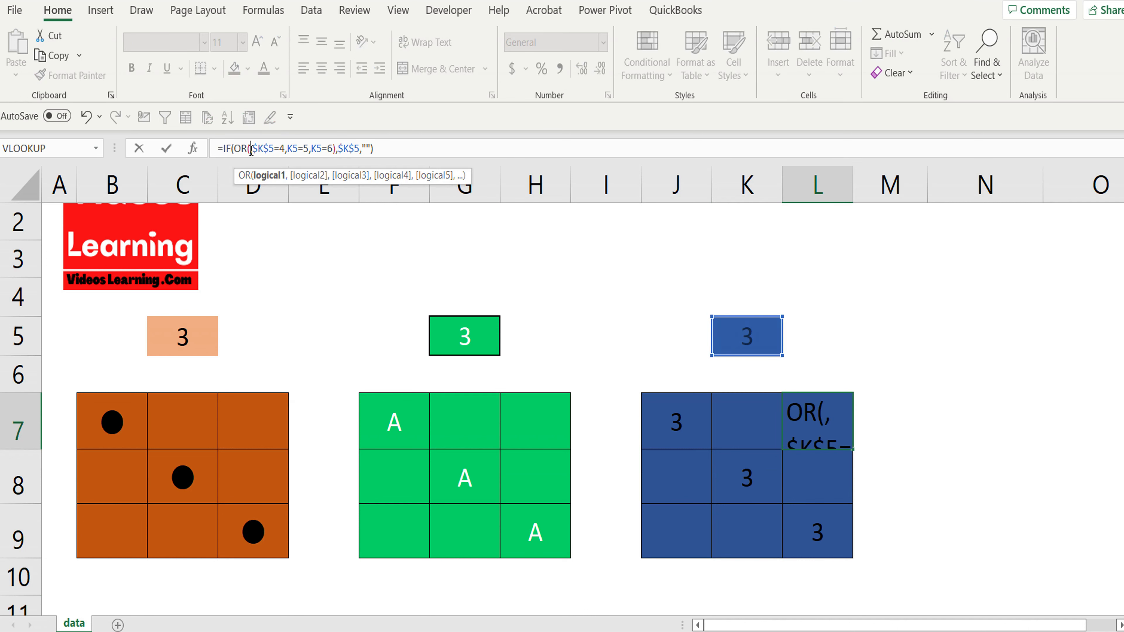
key(Return)
Step: Cycle C5 through die values 4, 5 and 6 to test the grids
click(173, 336)
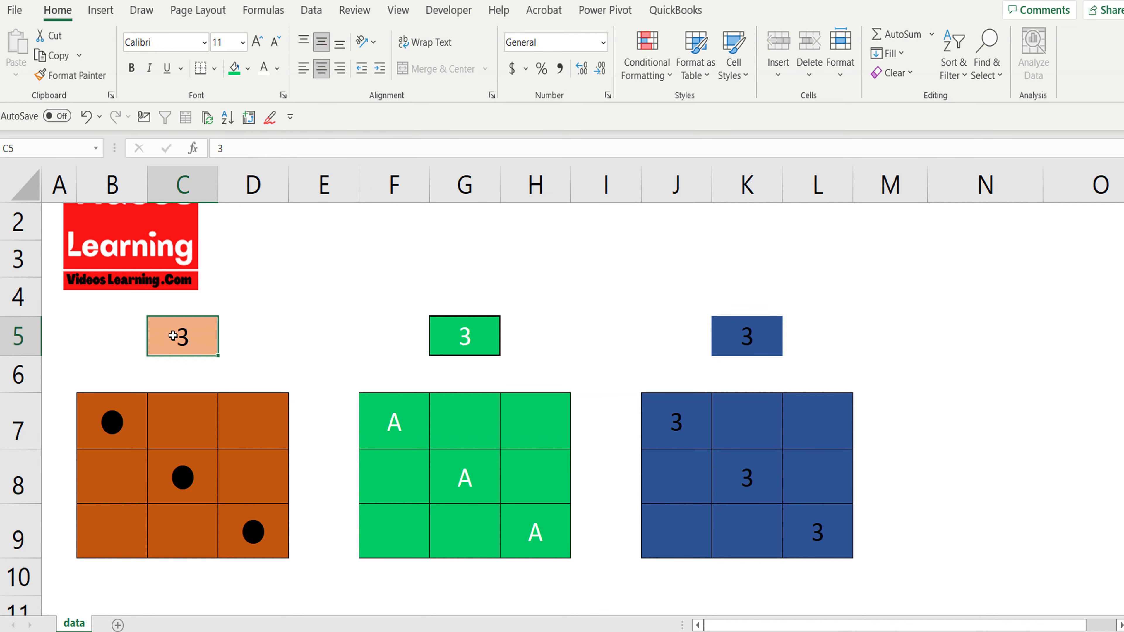
text(4)
key(Return)
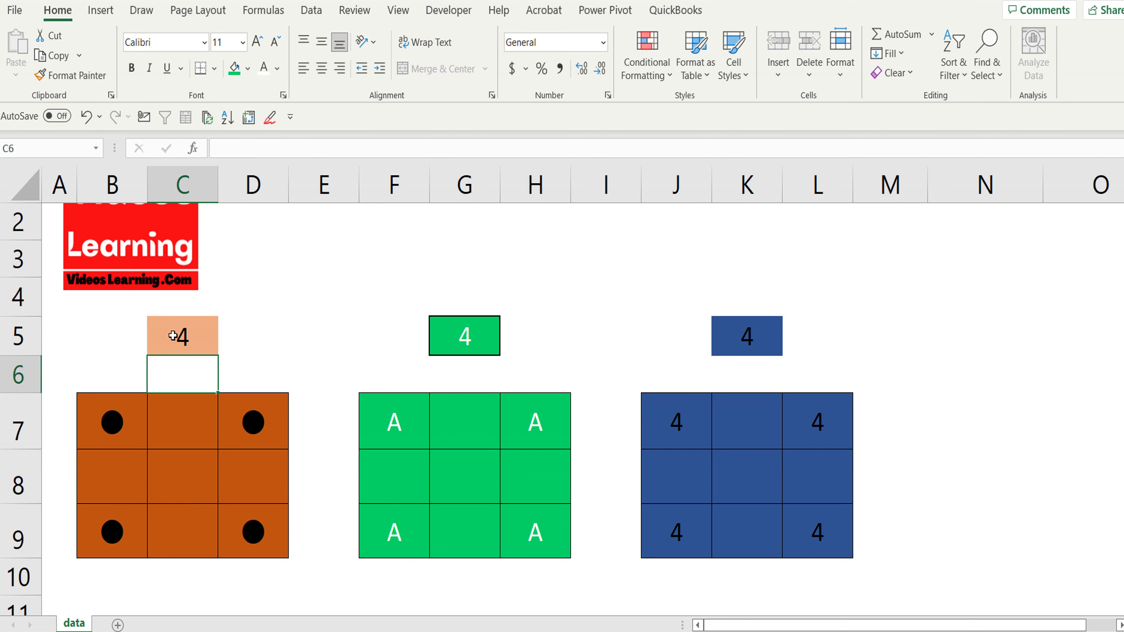
click(173, 336)
text(5)
key(Return)
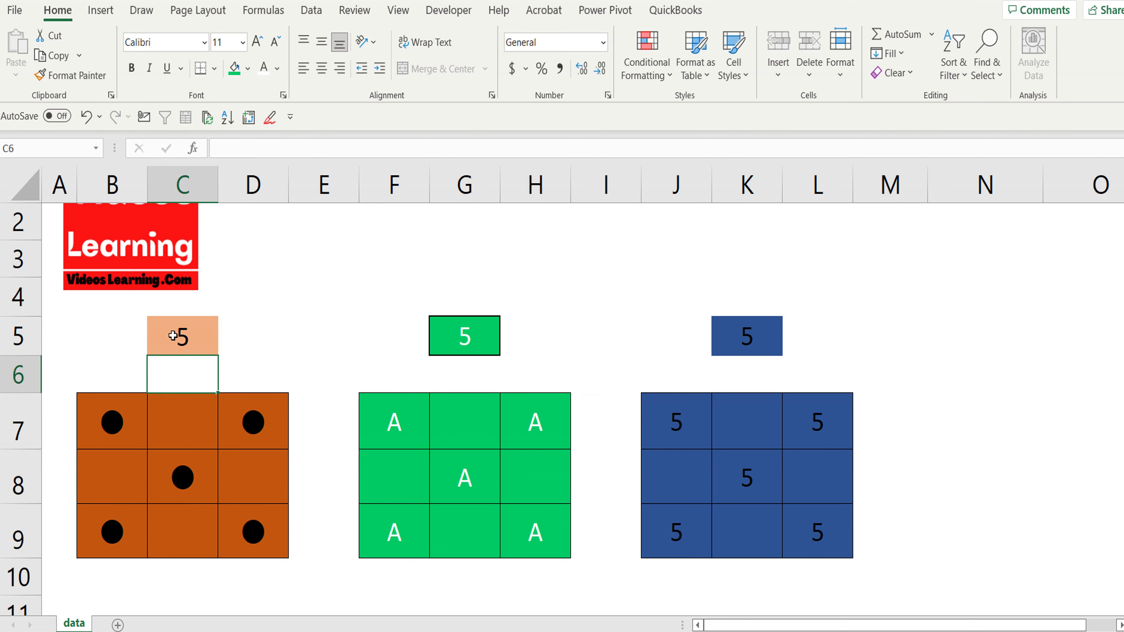
click(173, 336)
text(6)
key(Return)
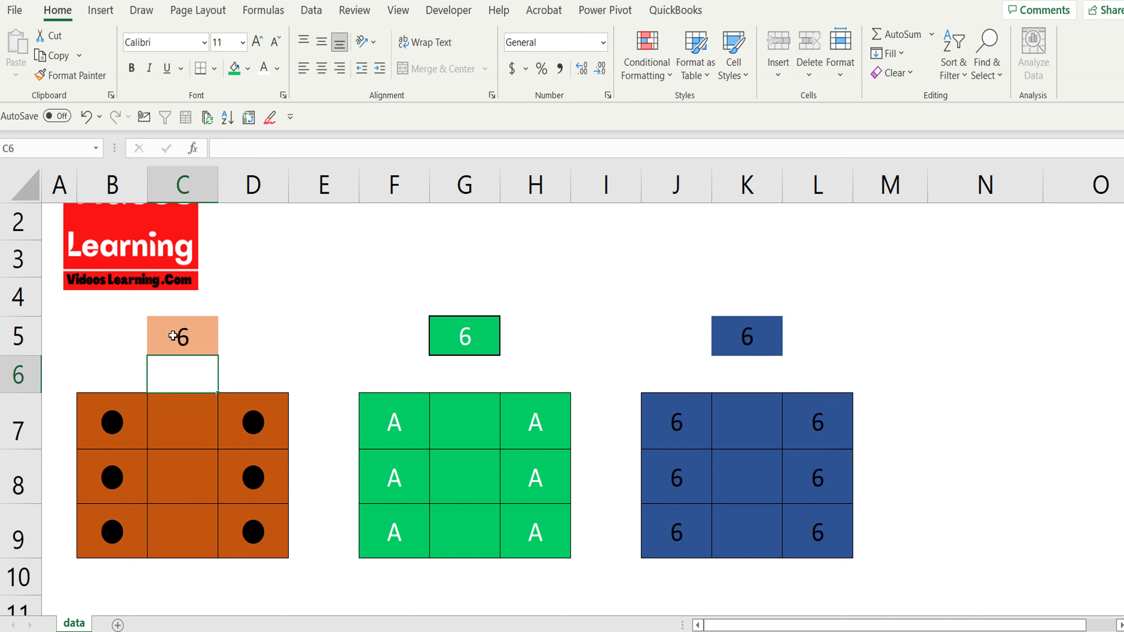
Step: Enter die values 1 then 2 in C5 and inspect J7's formula
click(237, 327)
click(201, 332)
text(1)
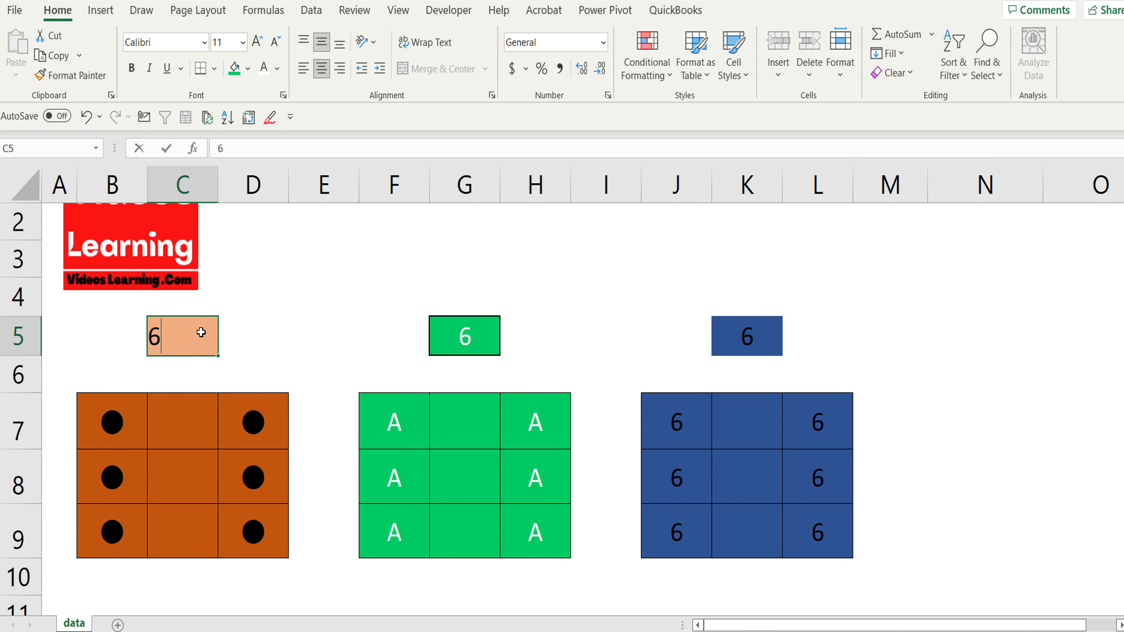
key(Return)
click(201, 332)
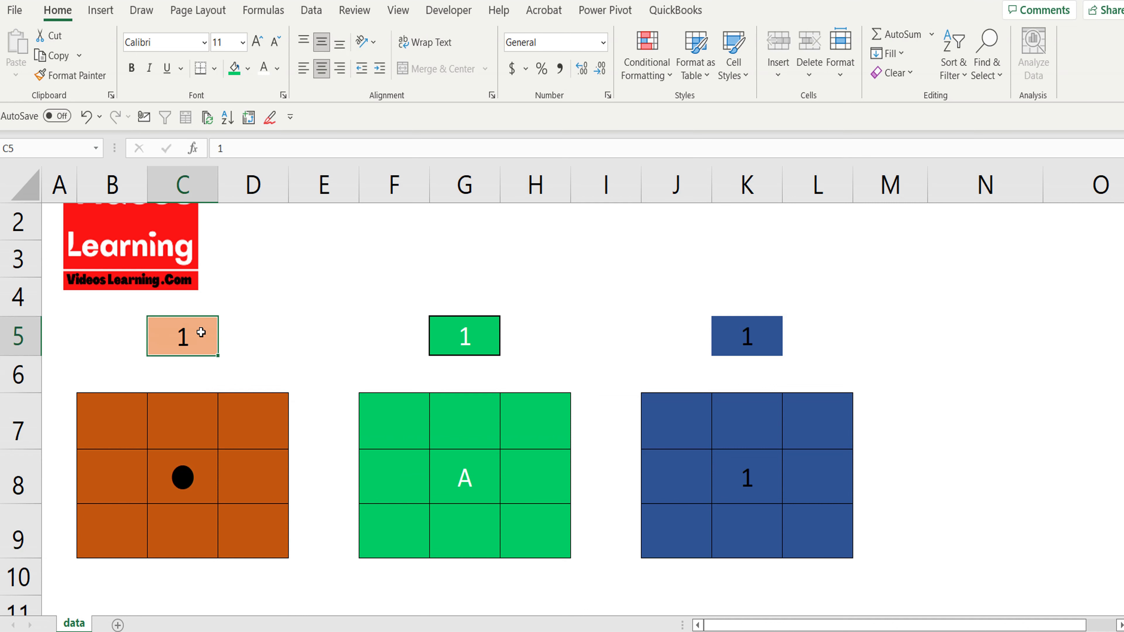
text(2)
key(Return)
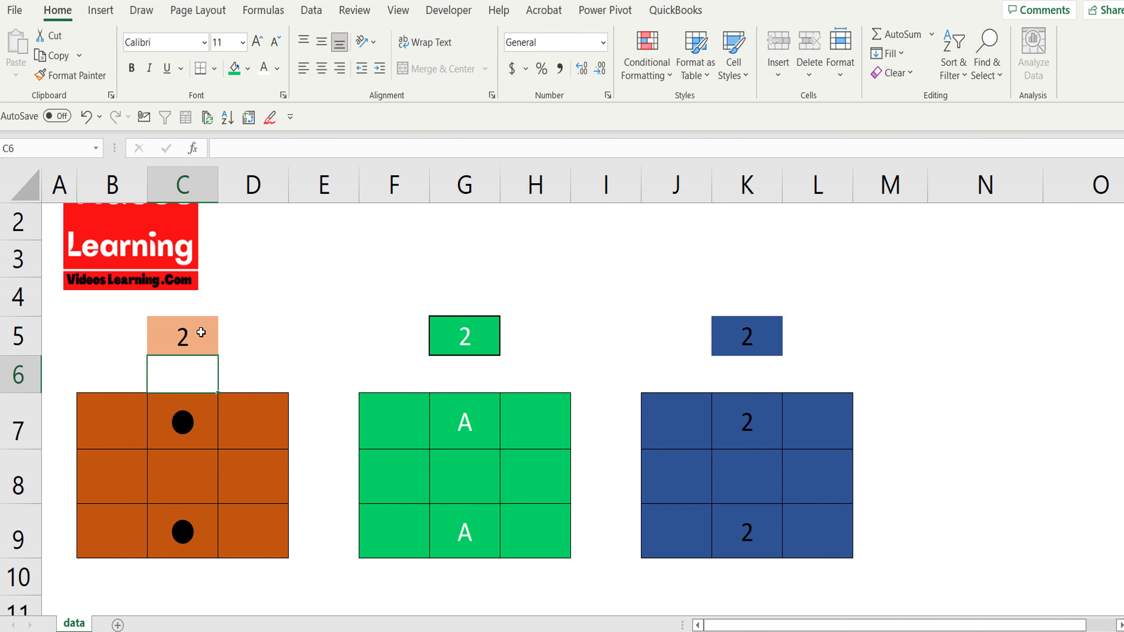
click(674, 427)
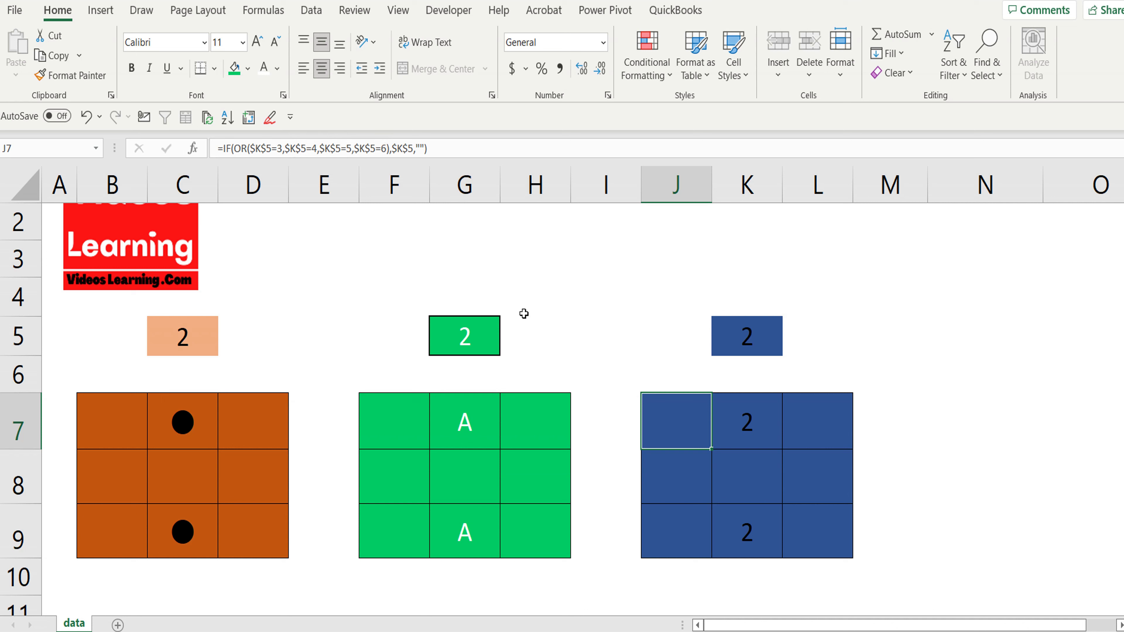
key(Right)
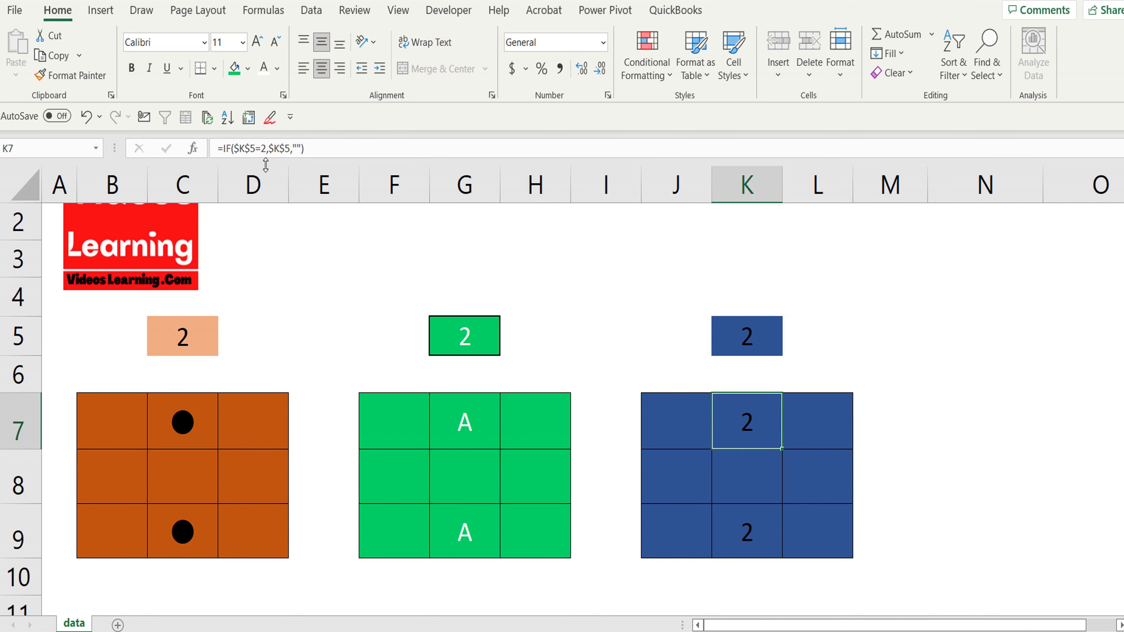
key(Right)
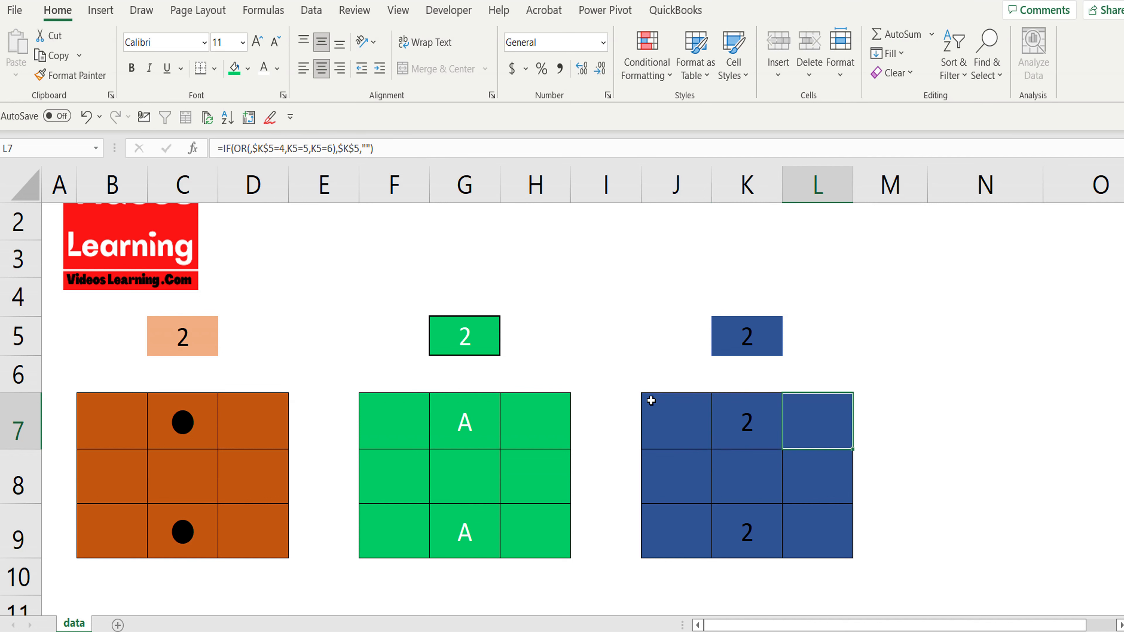
key(Down)
key(Down)
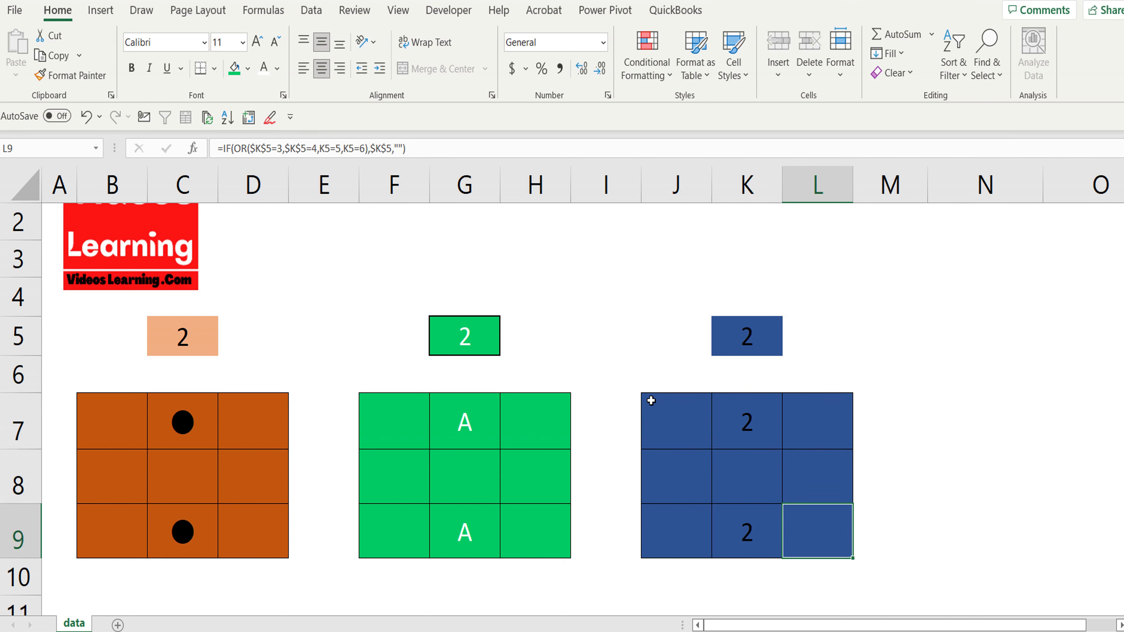
key(Left)
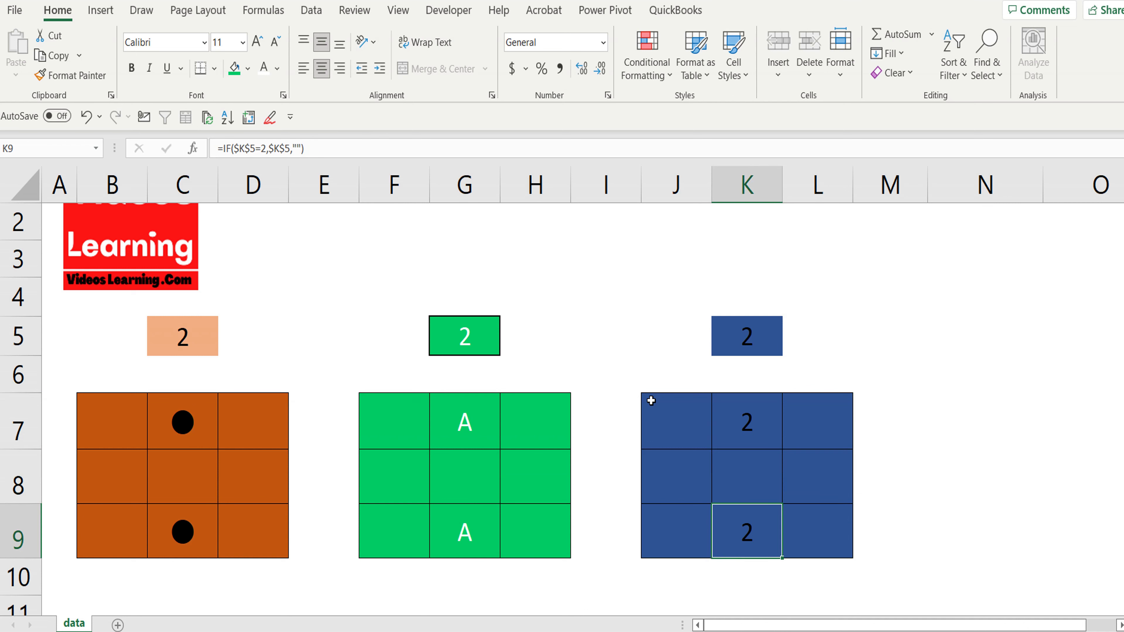
key(Left)
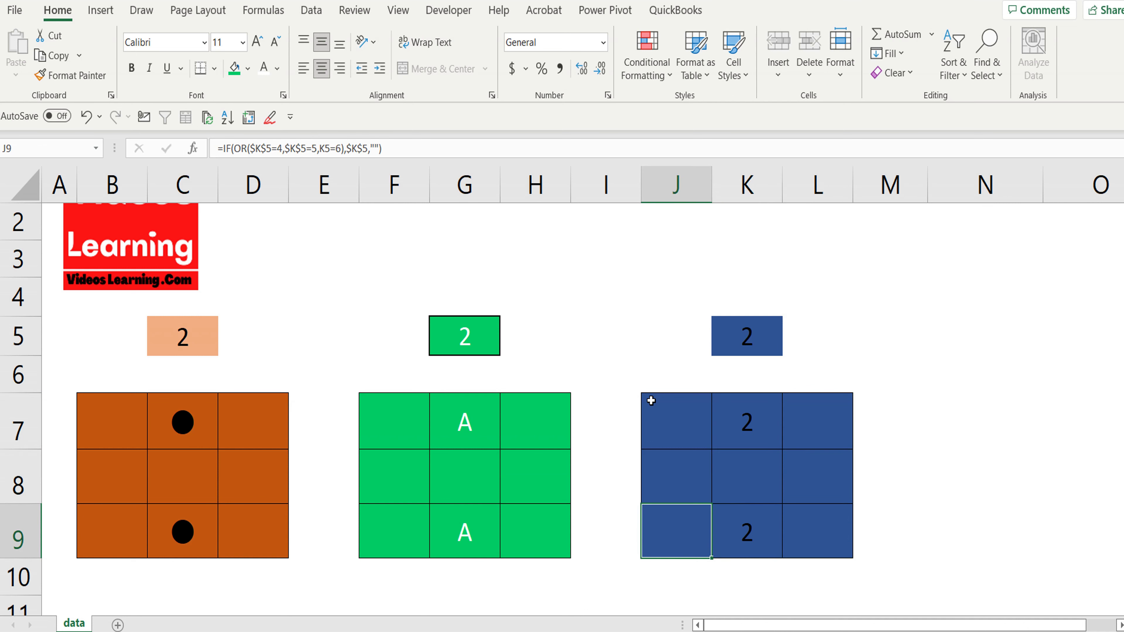
key(Right)
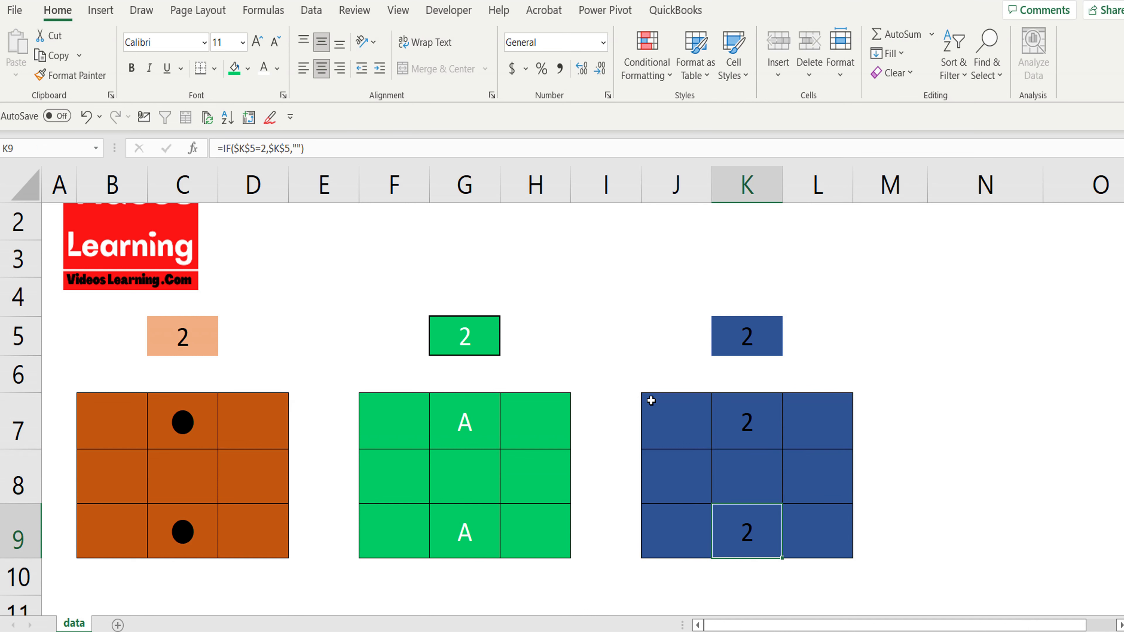
key(Left)
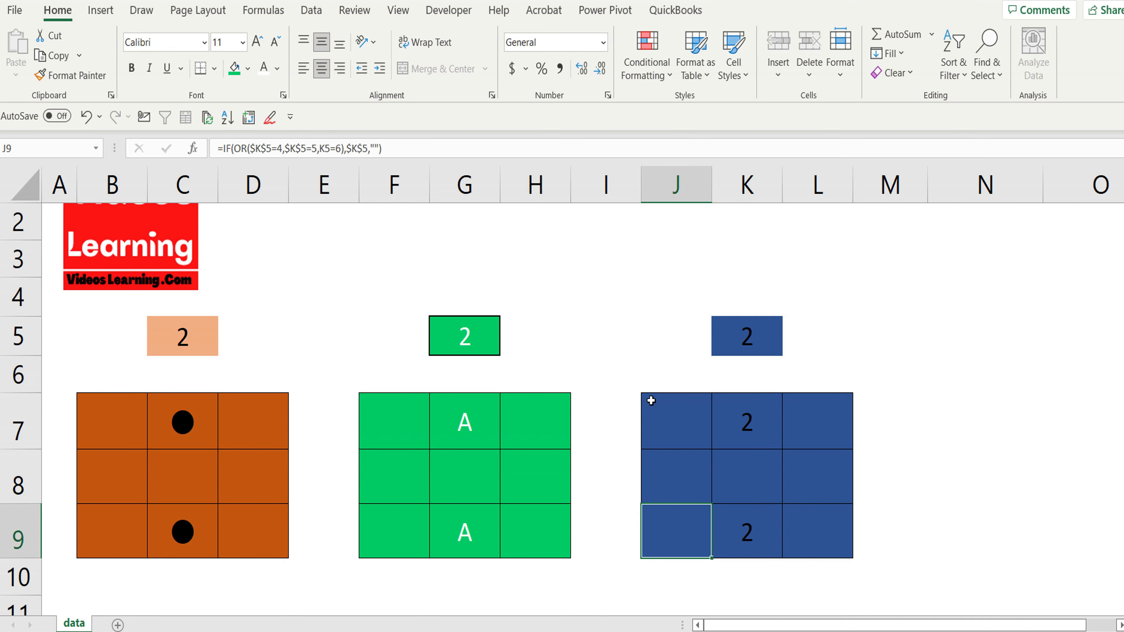
key(Up)
key(Up)
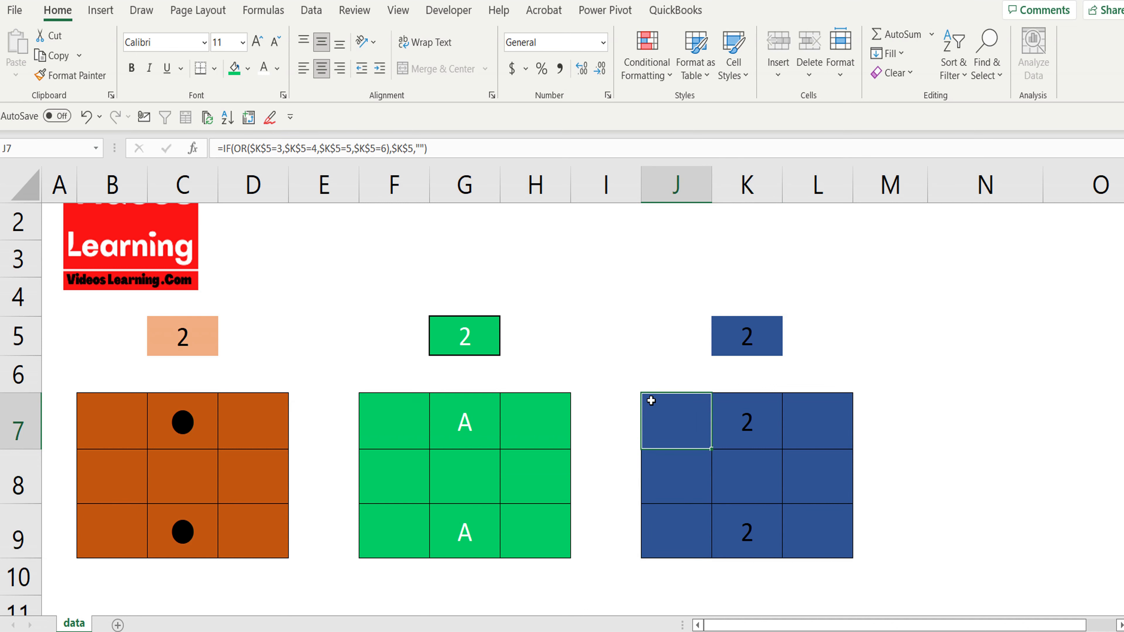
key(Right)
key(Down)
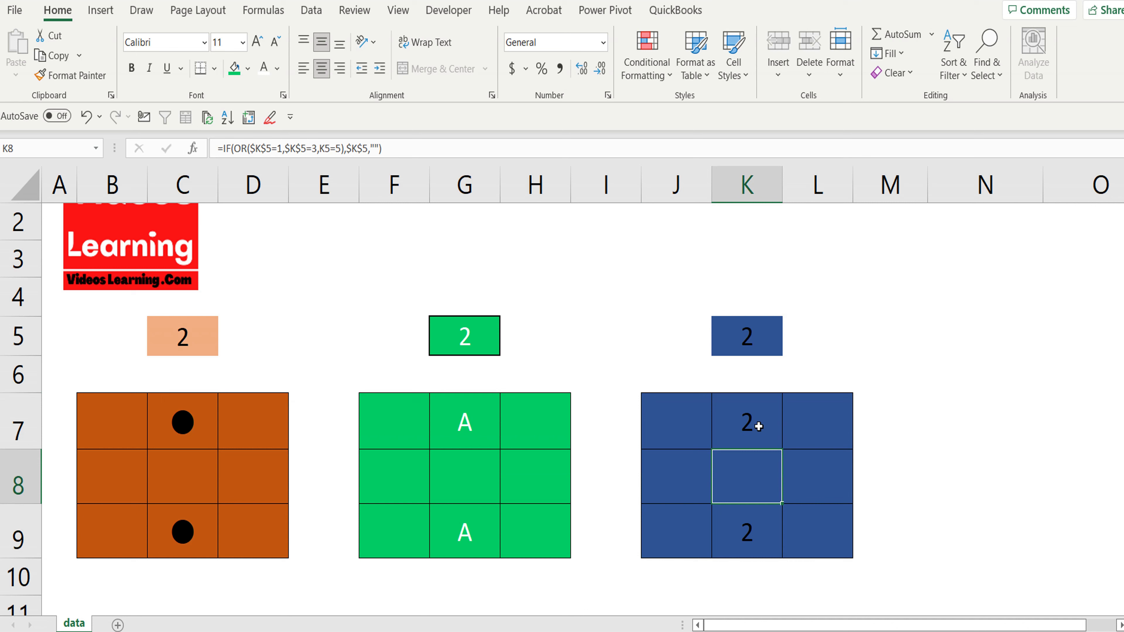
Step: Enter die values 1, 3, then 5 in C5, checking K8's formula along the way
click(167, 342)
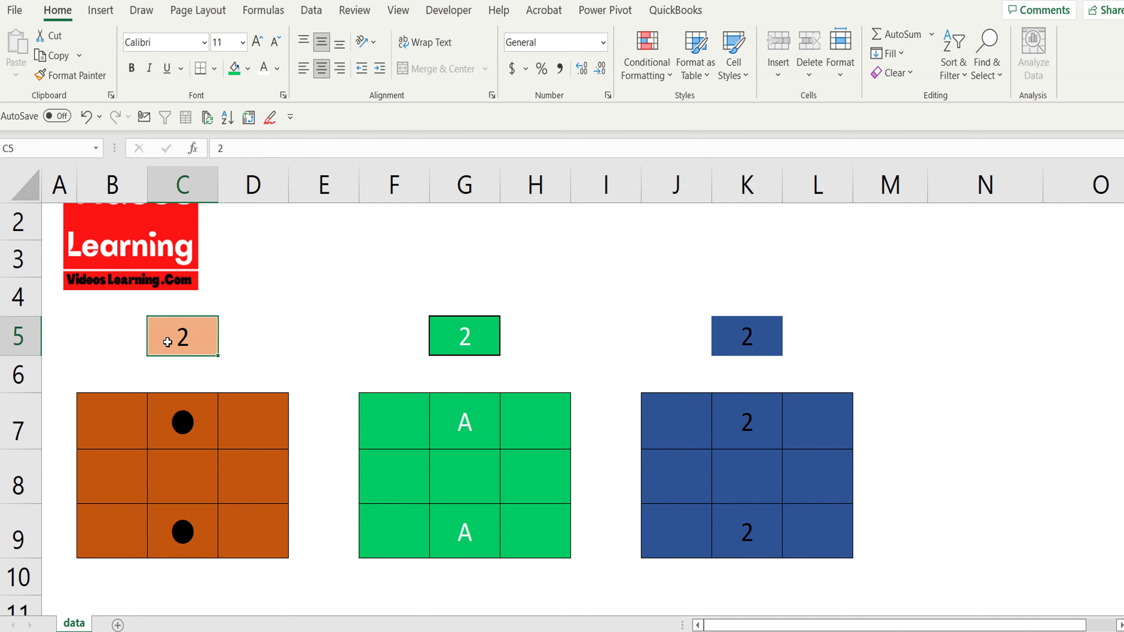
text(1)
key(Return)
click(167, 342)
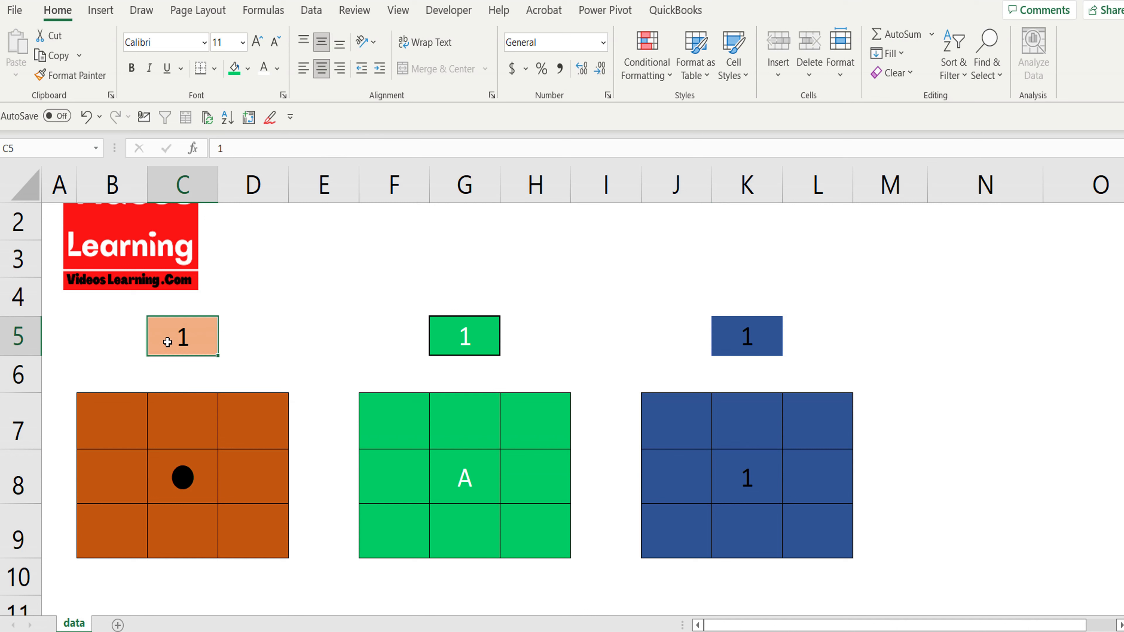
text(3)
key(Return)
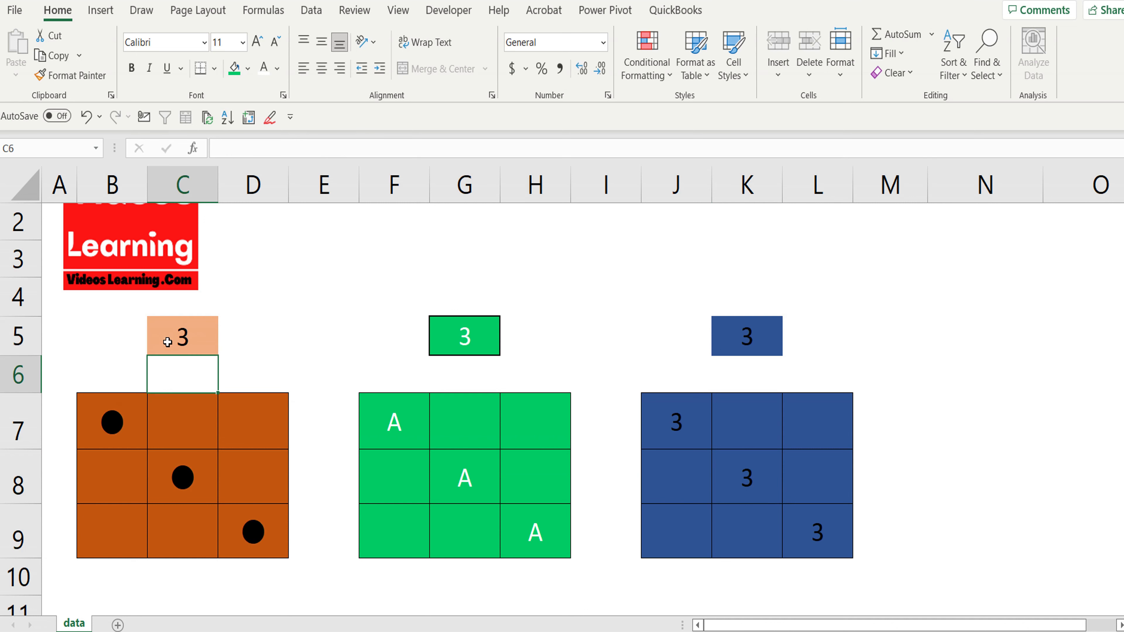
click(742, 478)
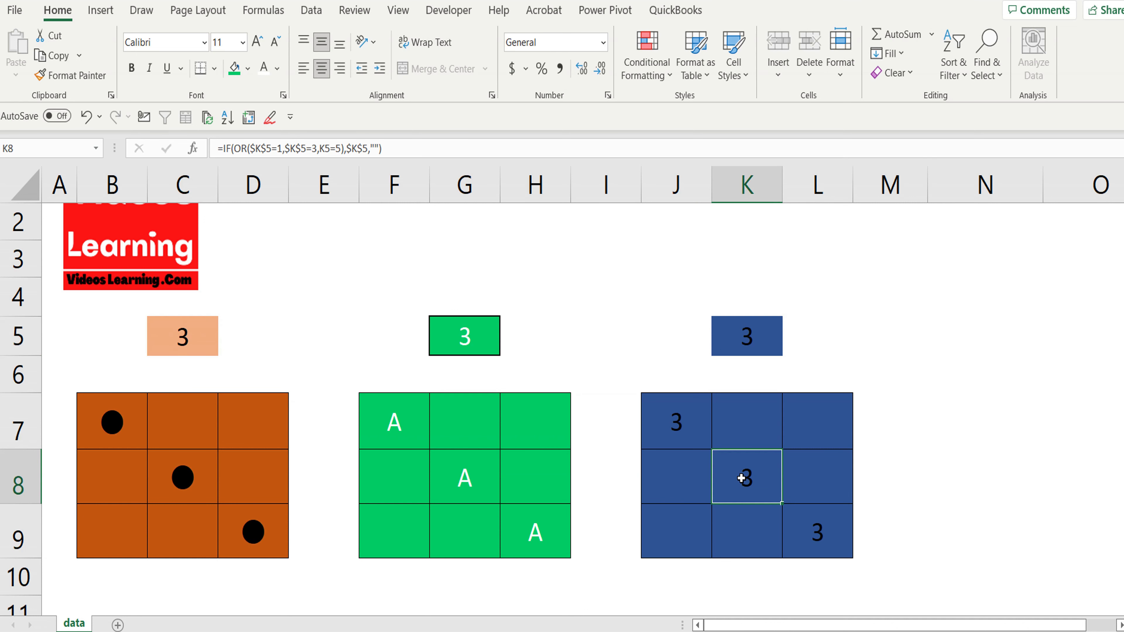
click(171, 349)
text(5)
key(Return)
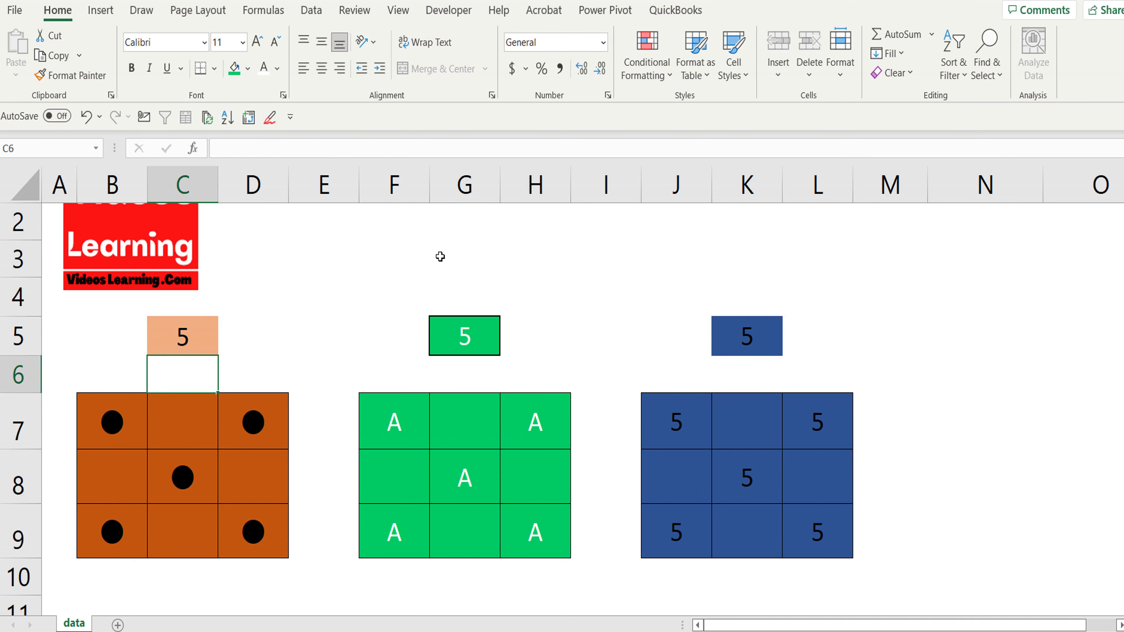